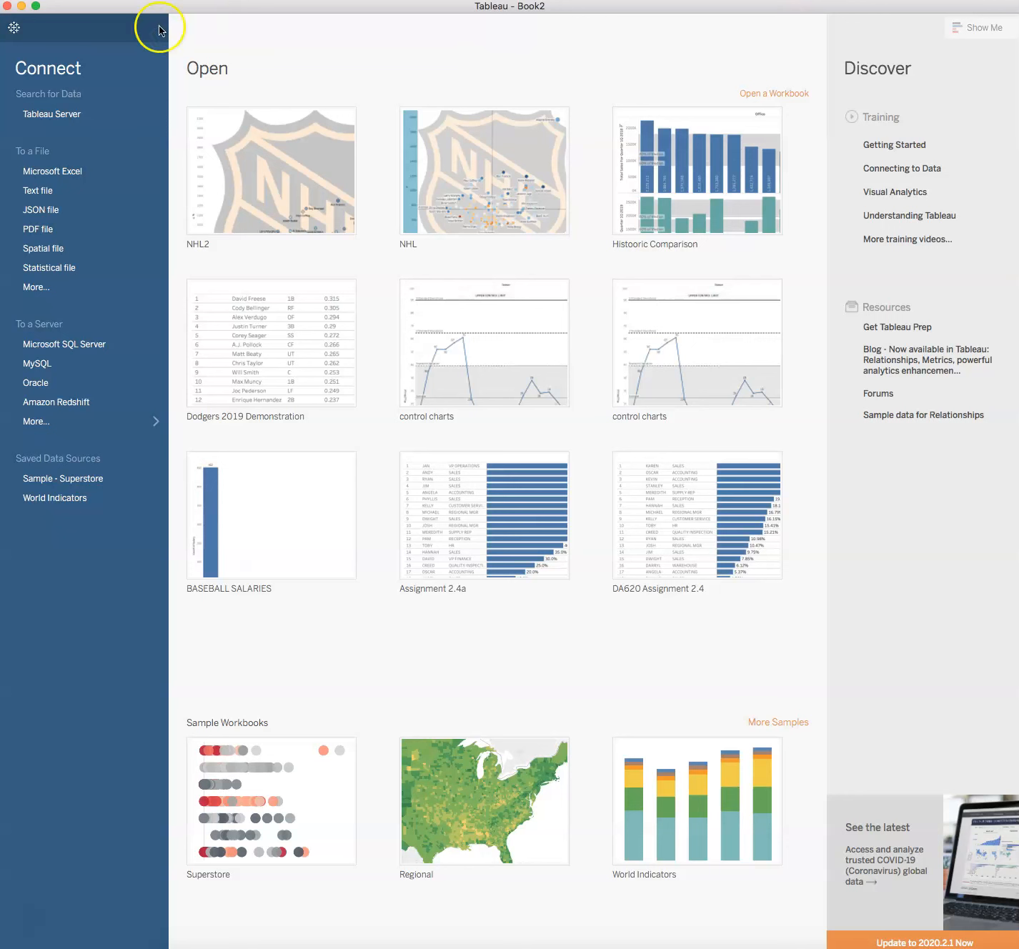
Connect to the Excel file CDWT_ch9_StrikeoutsMLB.xlsx as a new data source.
left_click(70, 174)
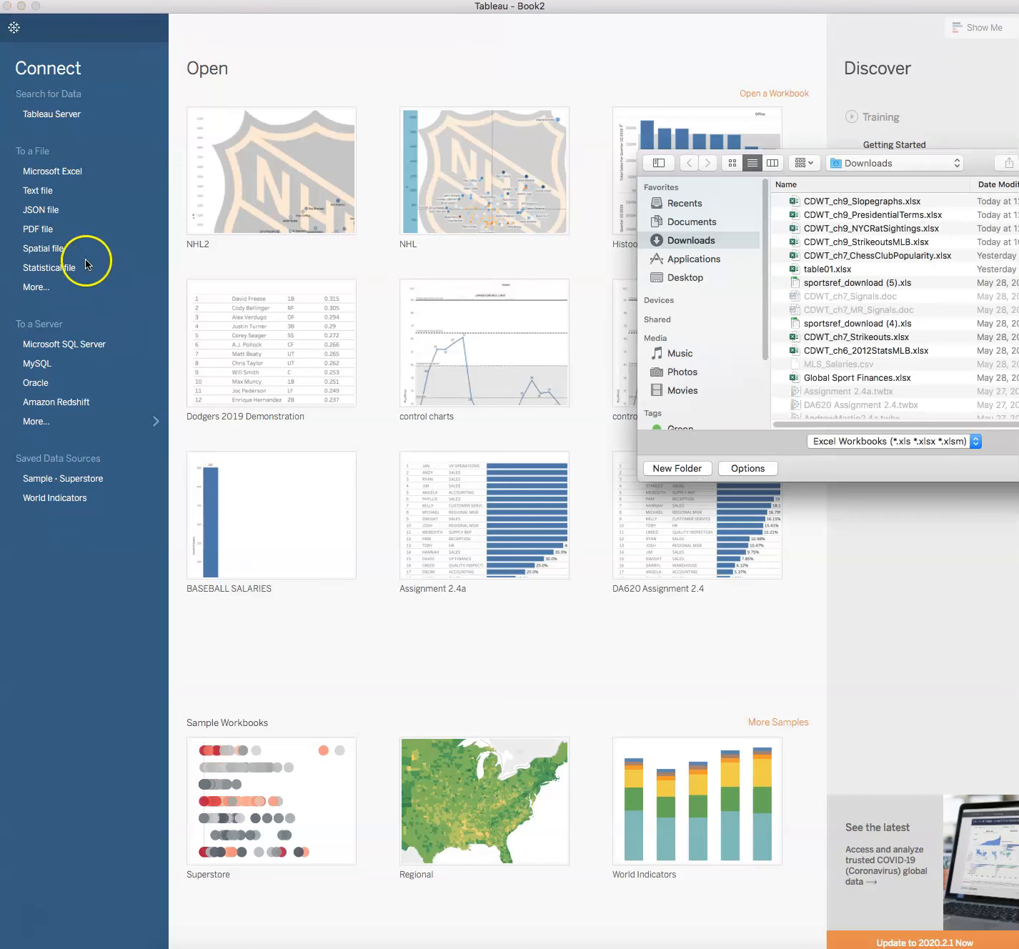
left_click(846, 242)
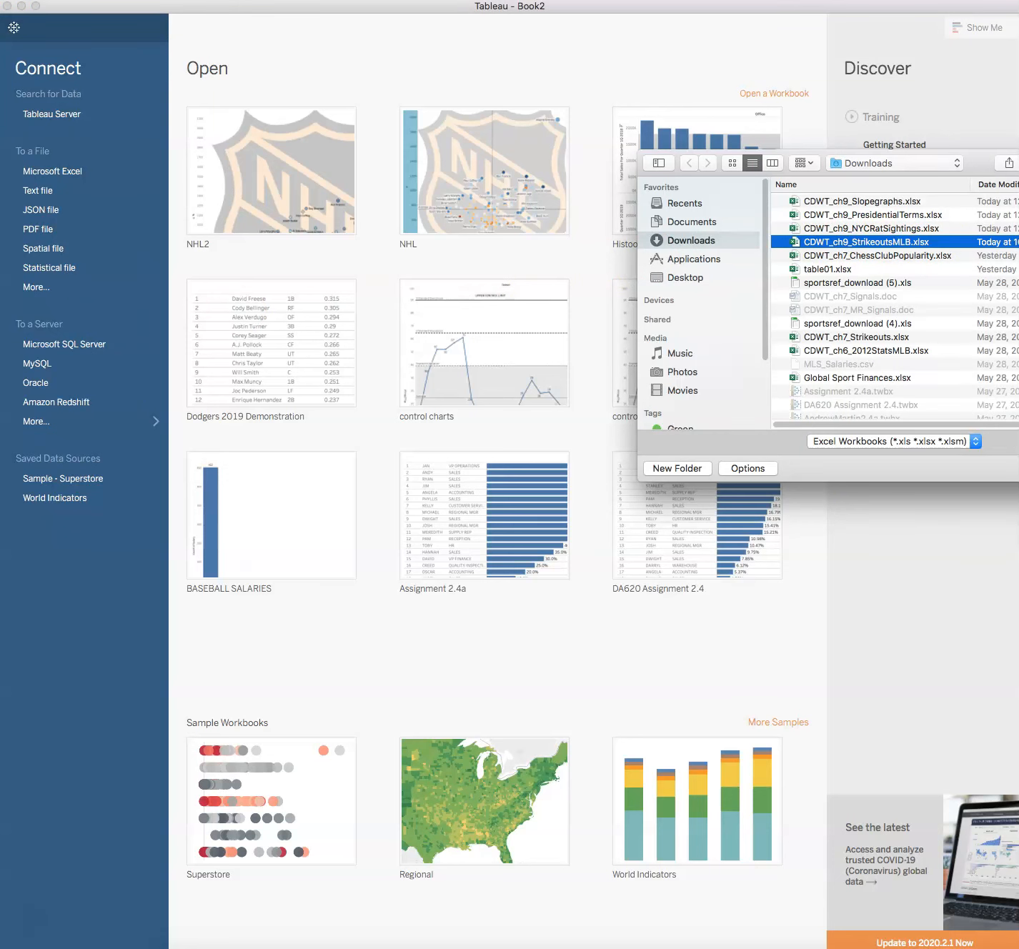
key("Return")
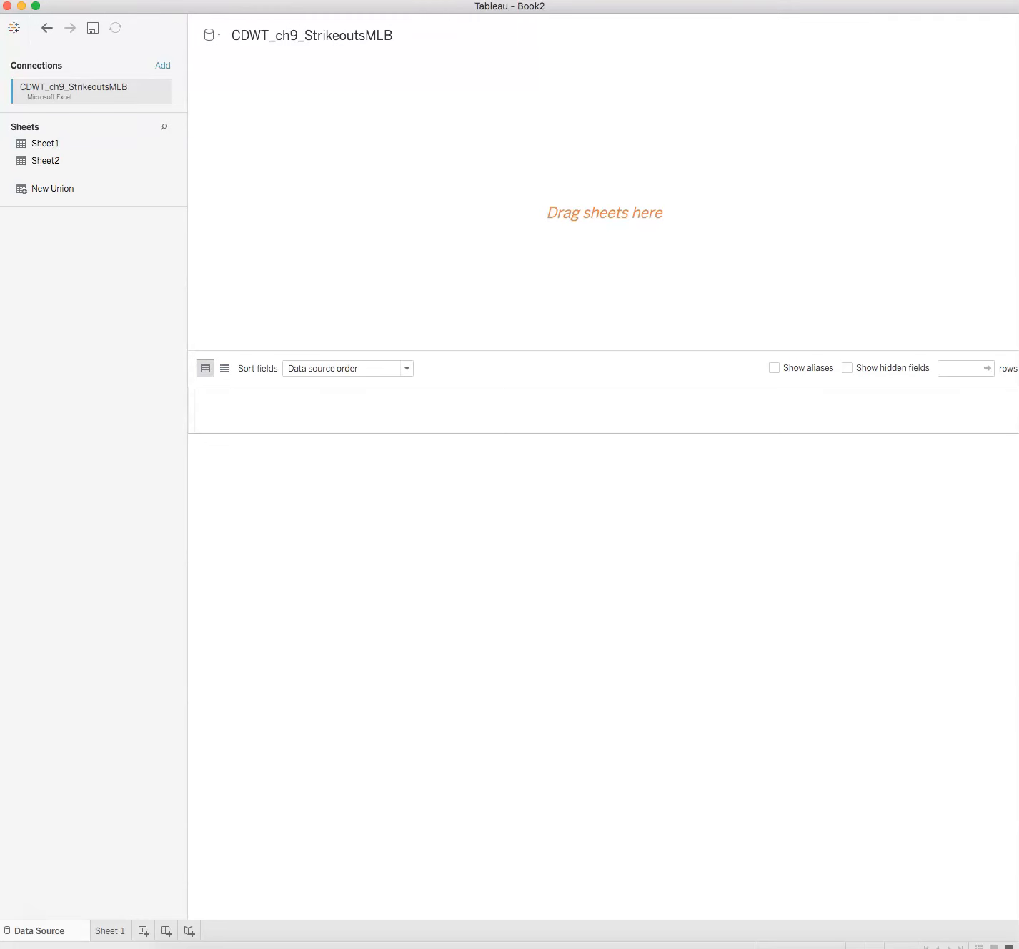
Add Sheet1 to the data source canvas and open the Sheet 1 worksheet.
left_click_drag(49, 143, 327, 166)
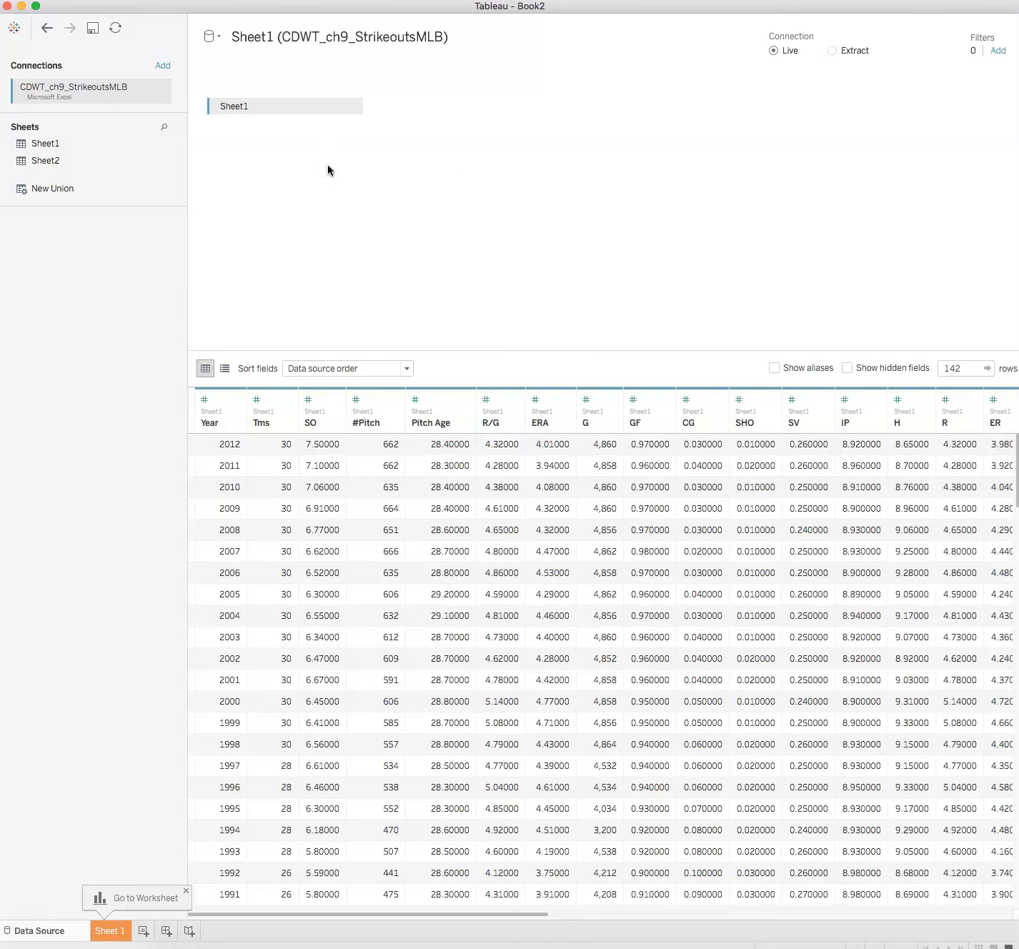
left_click(107, 929)
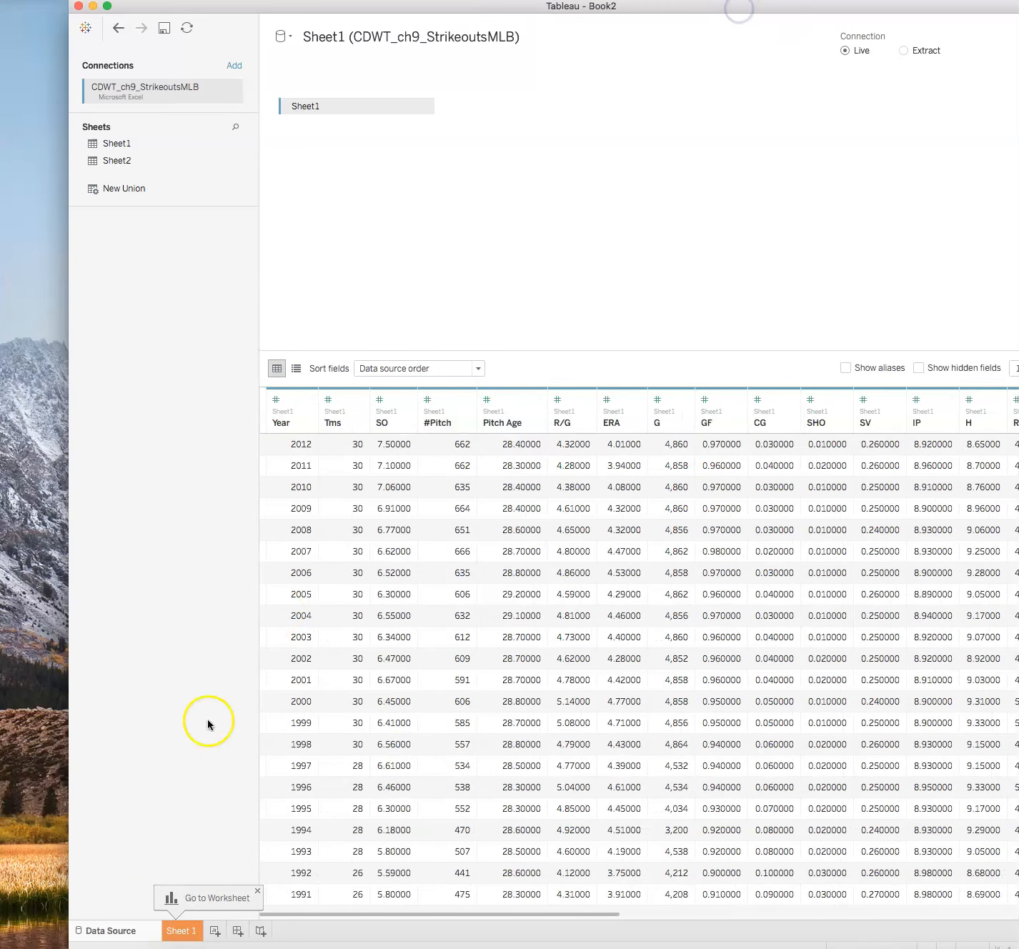
left_click(180, 928)
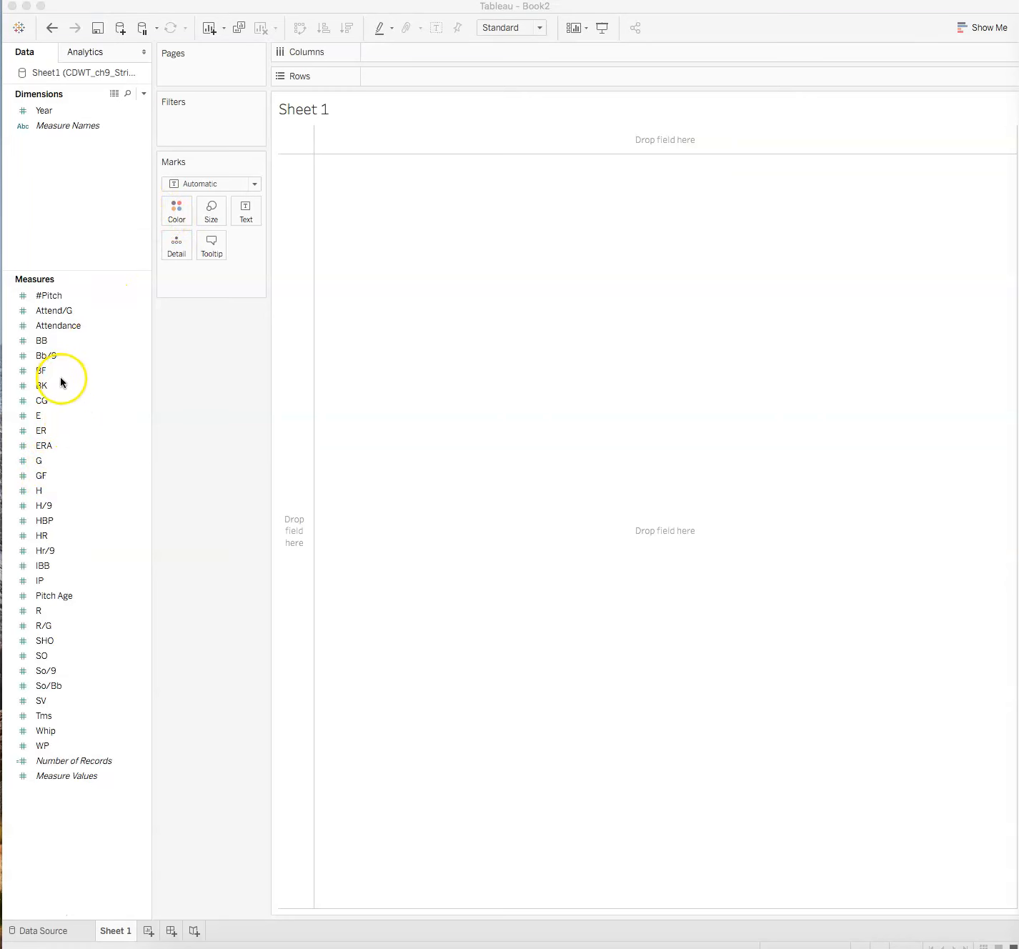
Build a line chart with SO on Rows and Year on Columns.
left_click(43, 656)
mouse_move(41, 661)
left_mouse_down()
mouse_move(66, 662)
mouse_move(147, 598)
mouse_move(350, 143)
mouse_move(388, 98)
mouse_move(384, 74)
left_mouse_up()
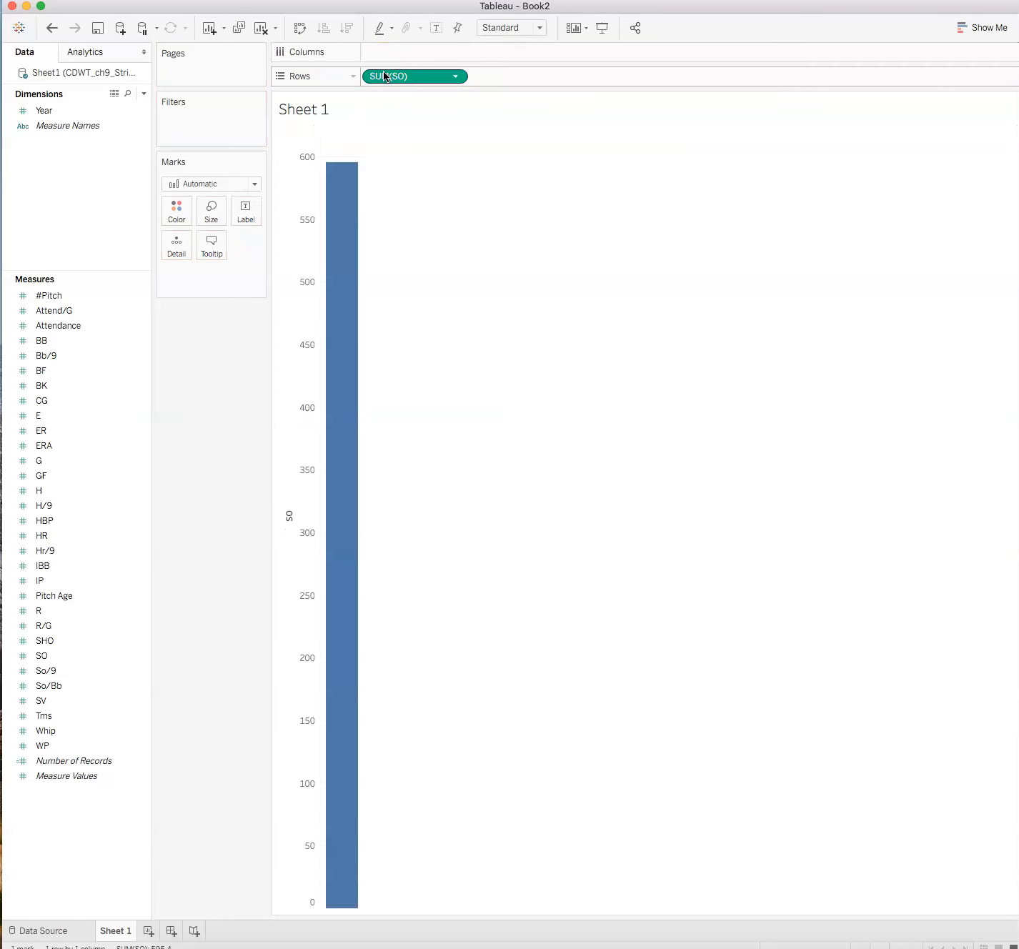
left_click(40, 110)
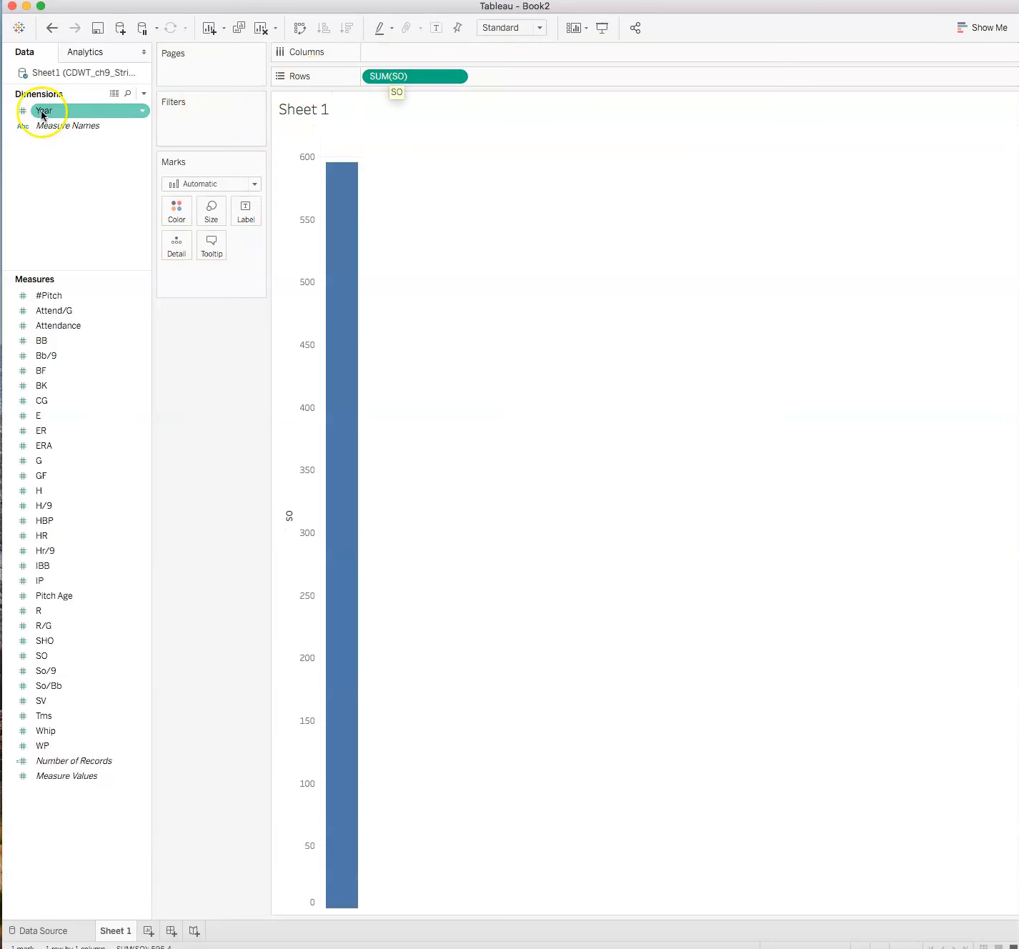
left_click_drag(41, 112, 390, 59)
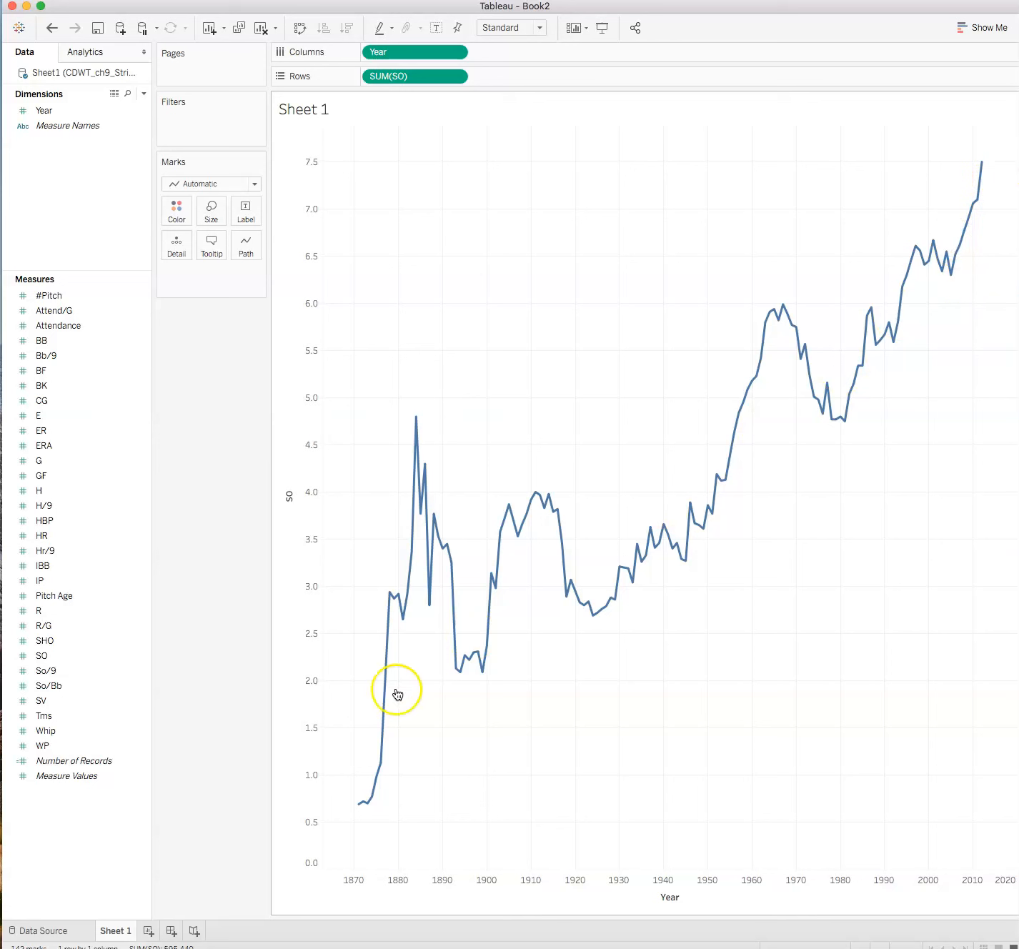
Examine the strikeout values across years by pointing at points along the line.
mouse_move(363, 801)
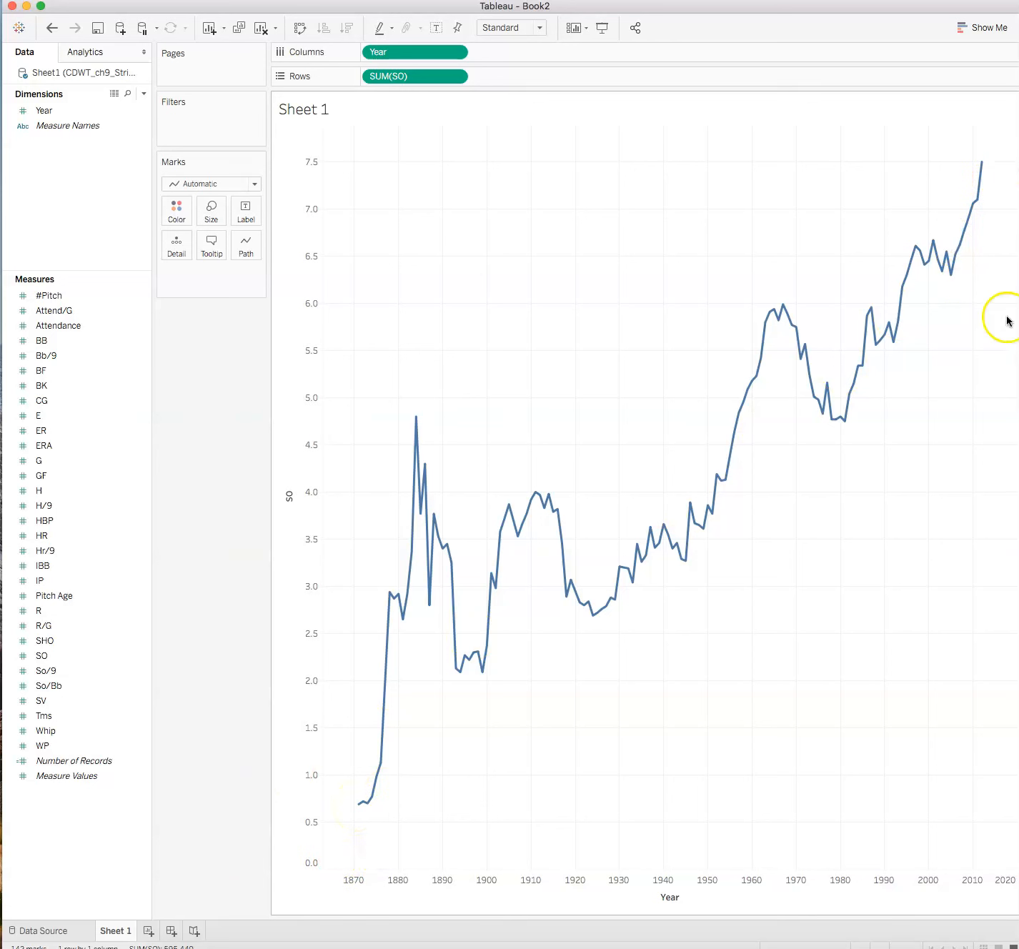
mouse_move(984, 167)
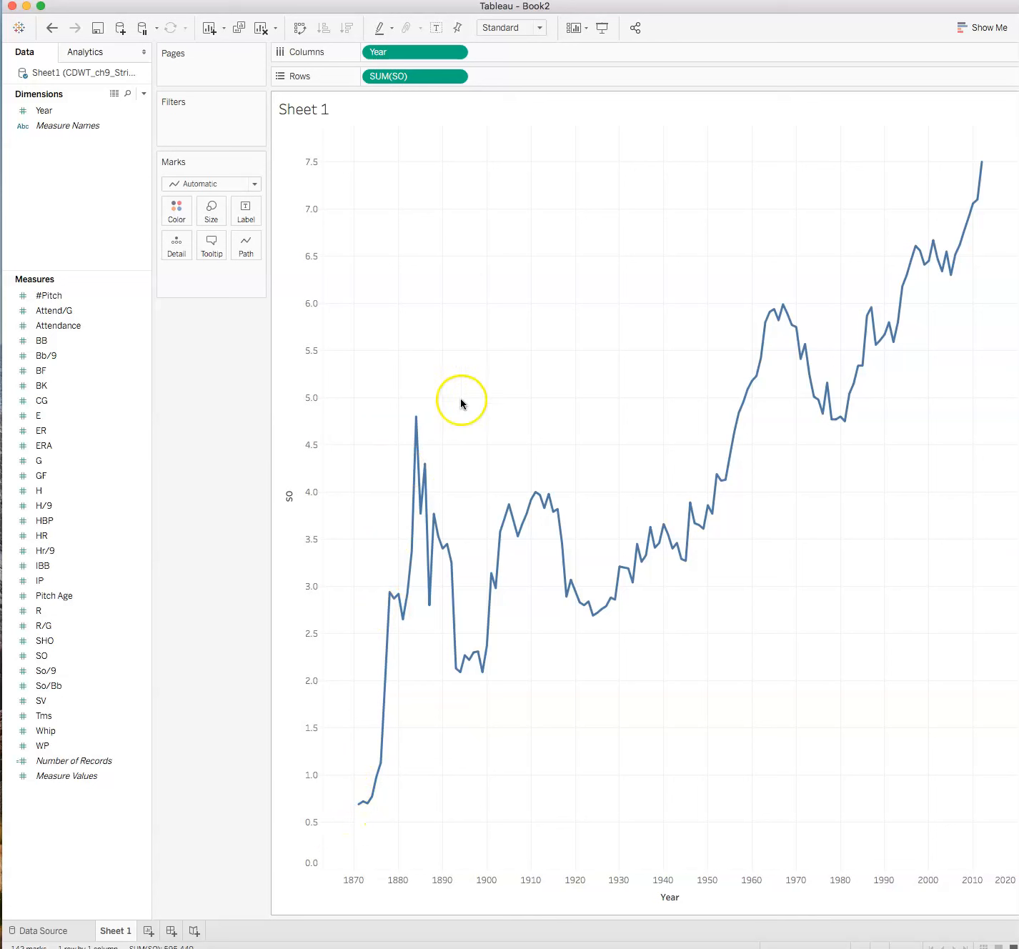
mouse_move(419, 419)
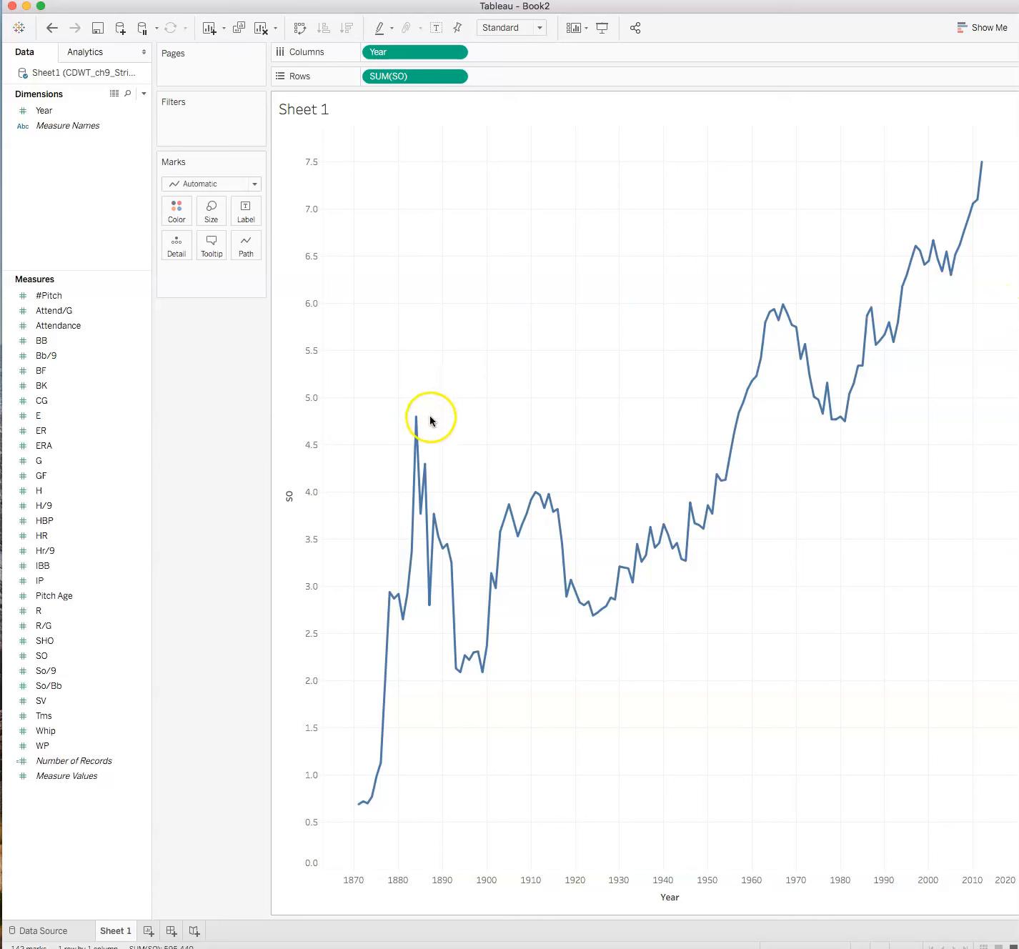
mouse_move(424, 491)
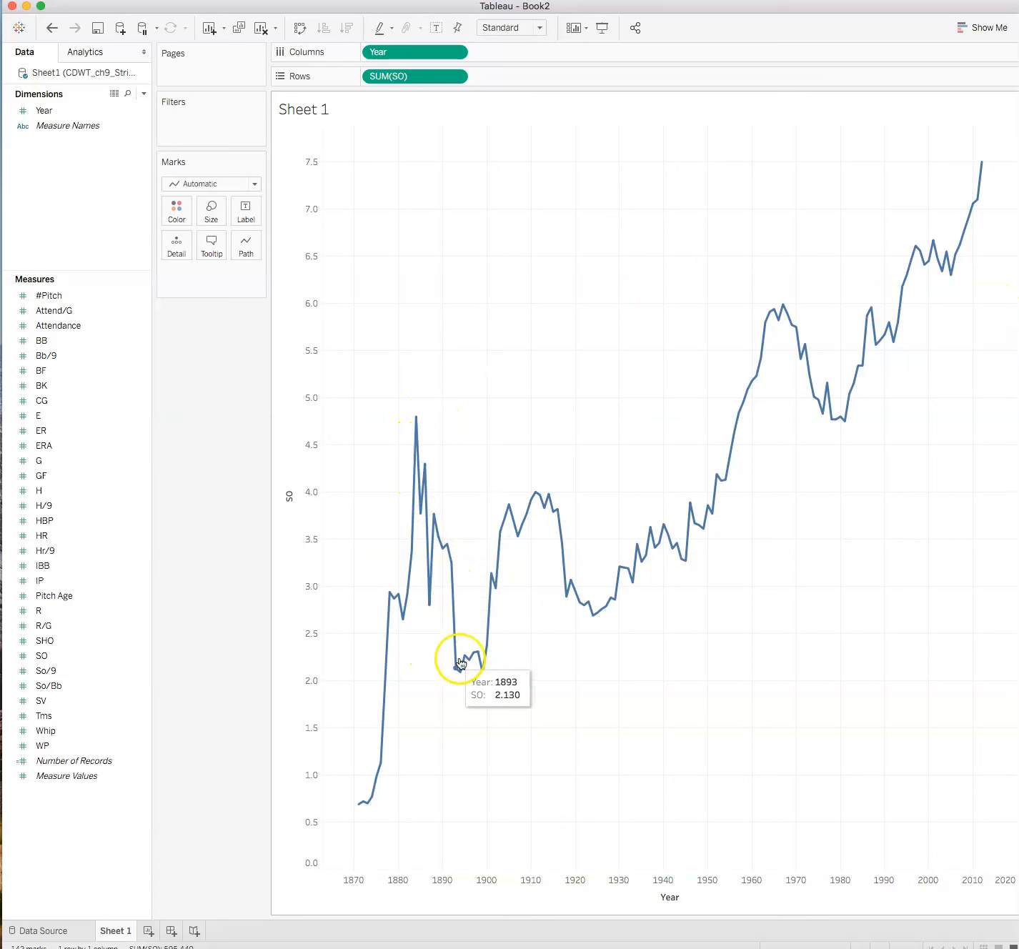
mouse_move(490, 667)
mouse_move(503, 520)
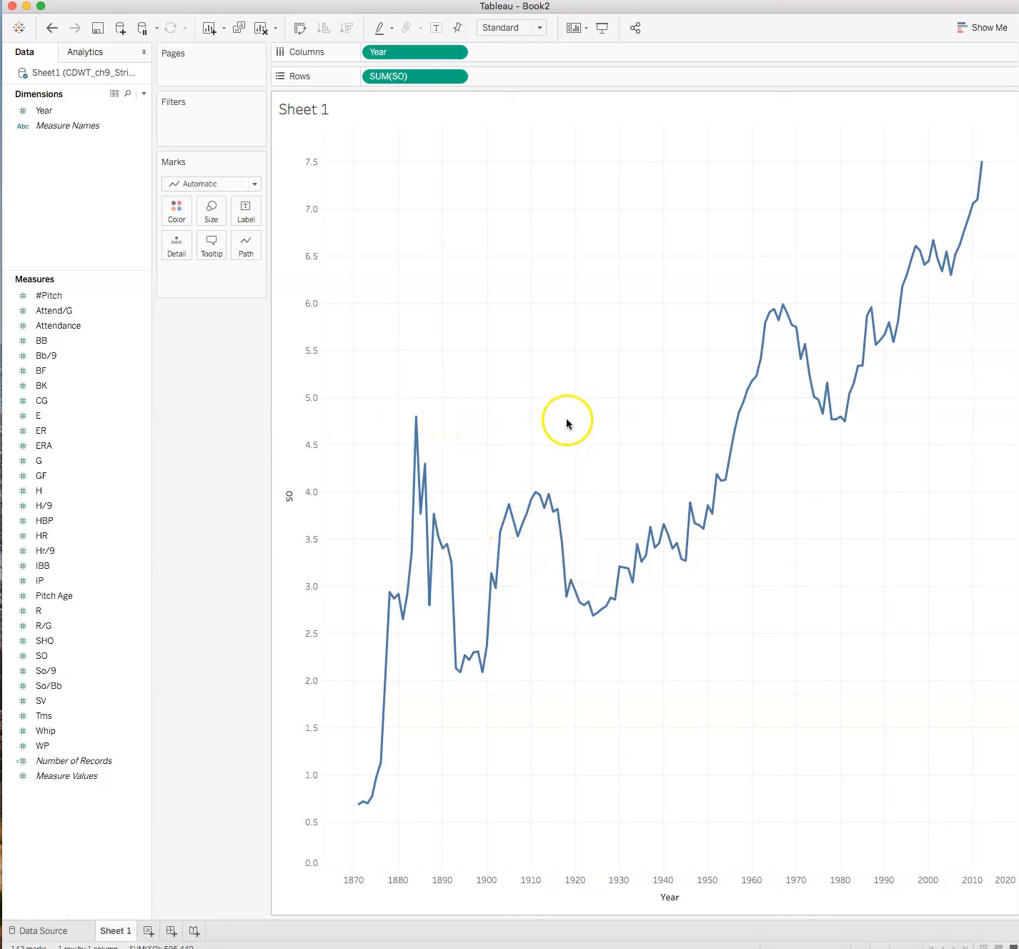
mouse_move(739, 417)
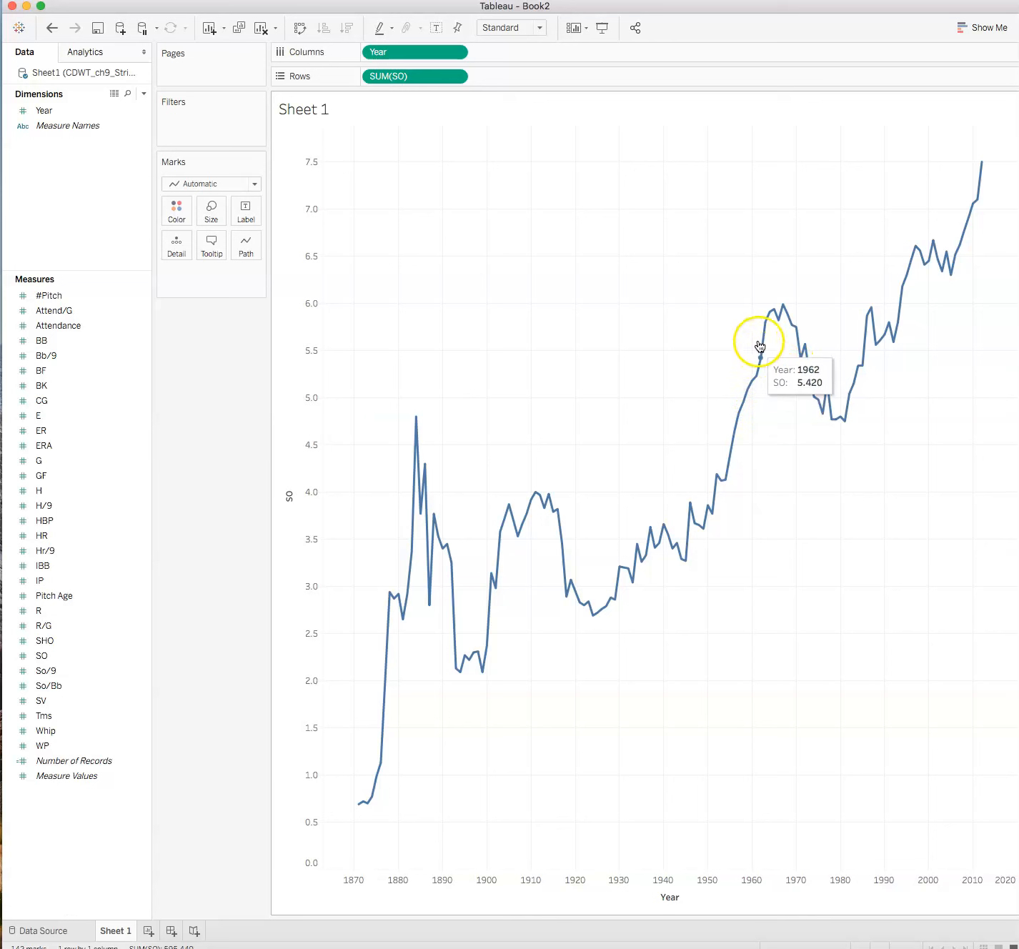
mouse_move(783, 305)
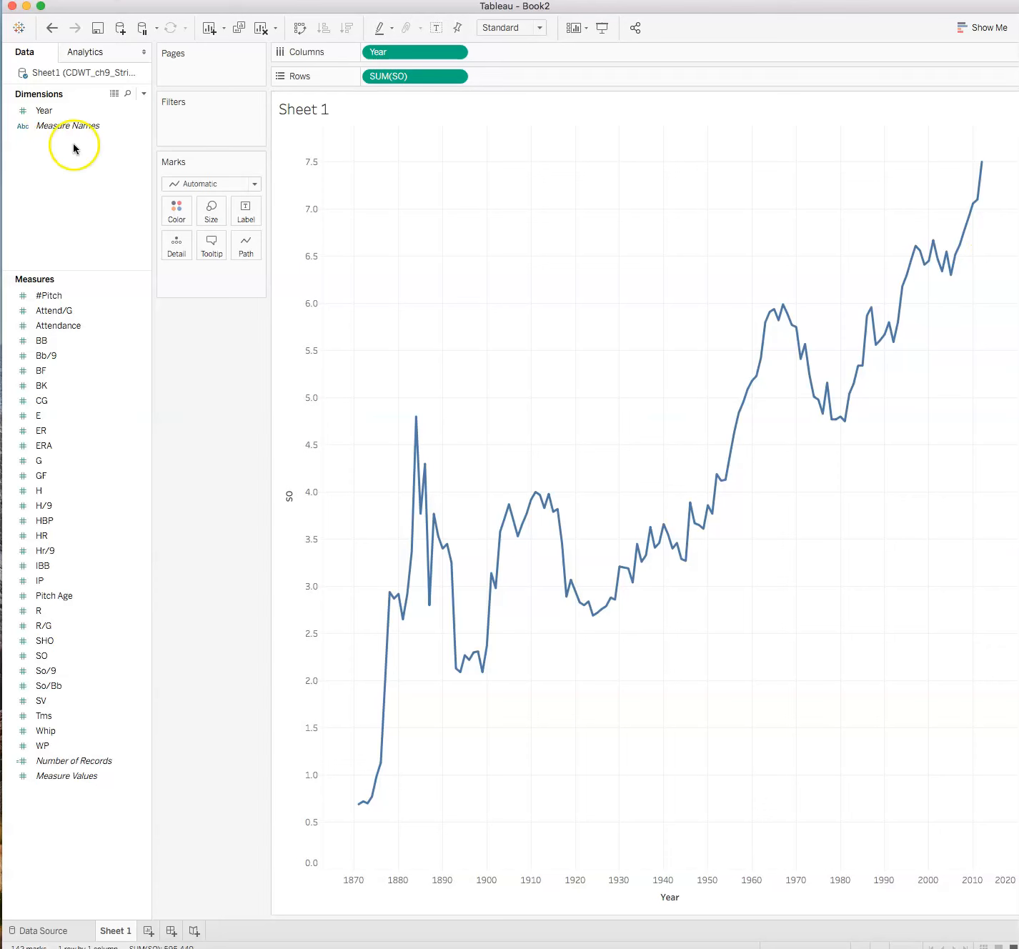
Add a trend line to the SO by Year chart from the Analytics pane.
left_click(68, 111)
left_click(79, 56)
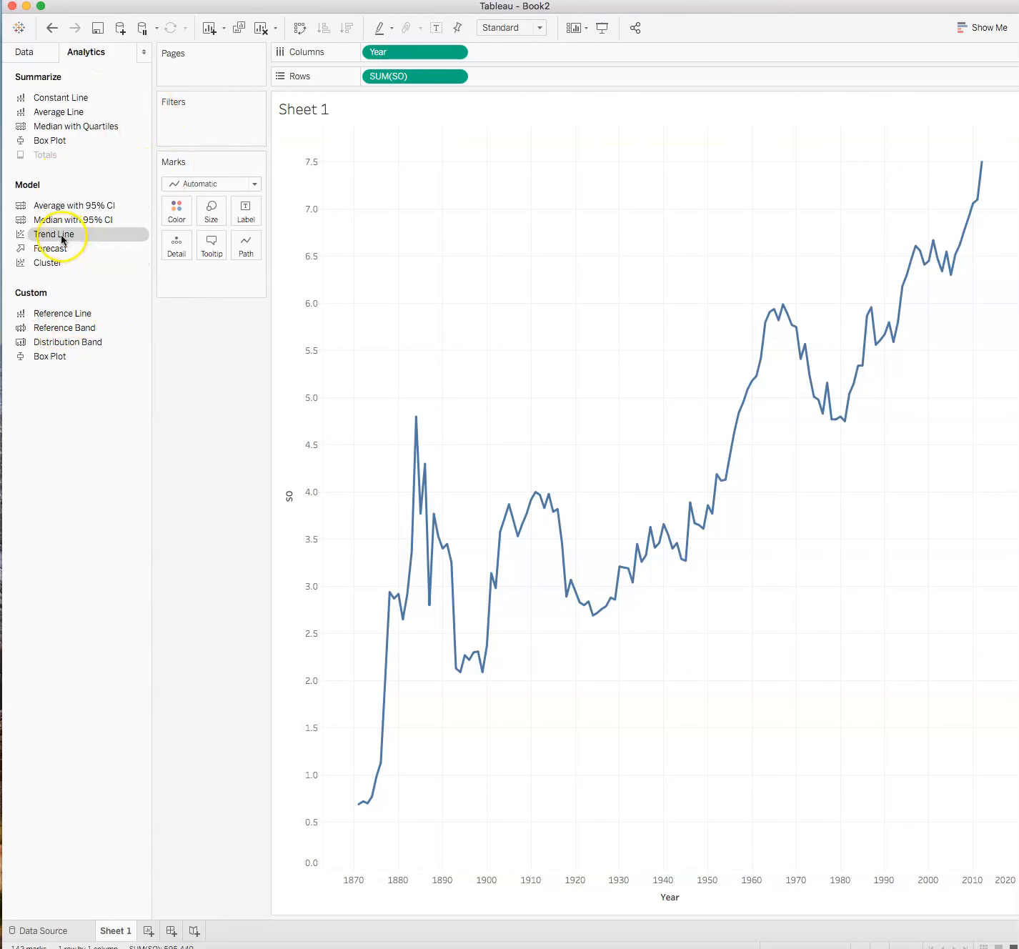
left_click_drag(39, 238, 419, 156)
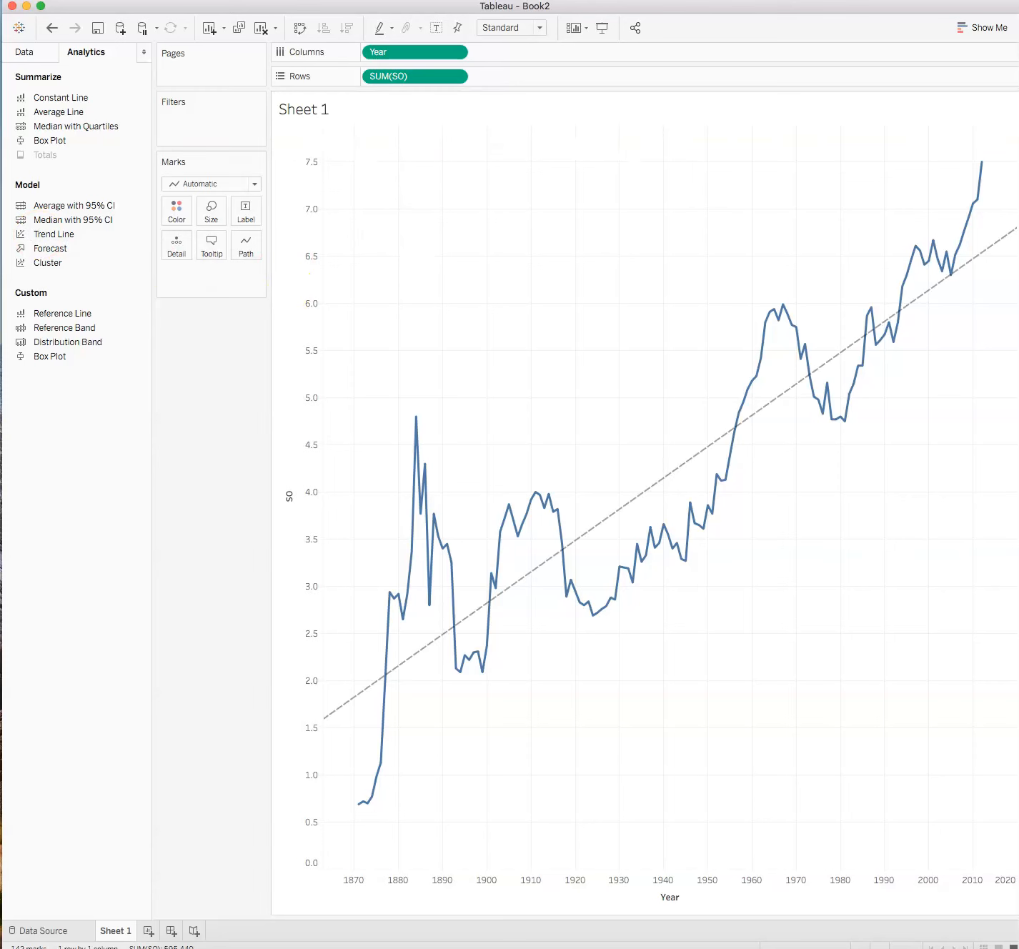
Try adding a forecast to the chart, inspect its trend lines, and undo it.
left_click_drag(52, 249, 405, 152)
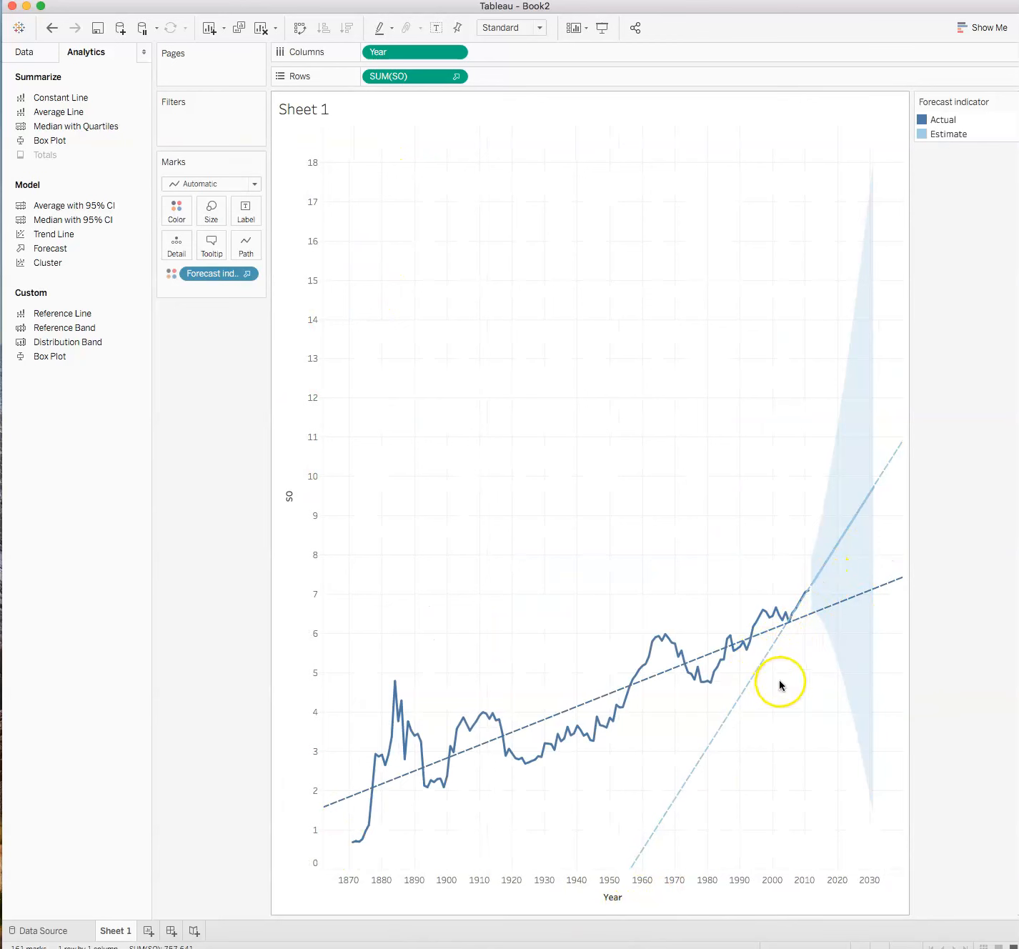
mouse_move(820, 609)
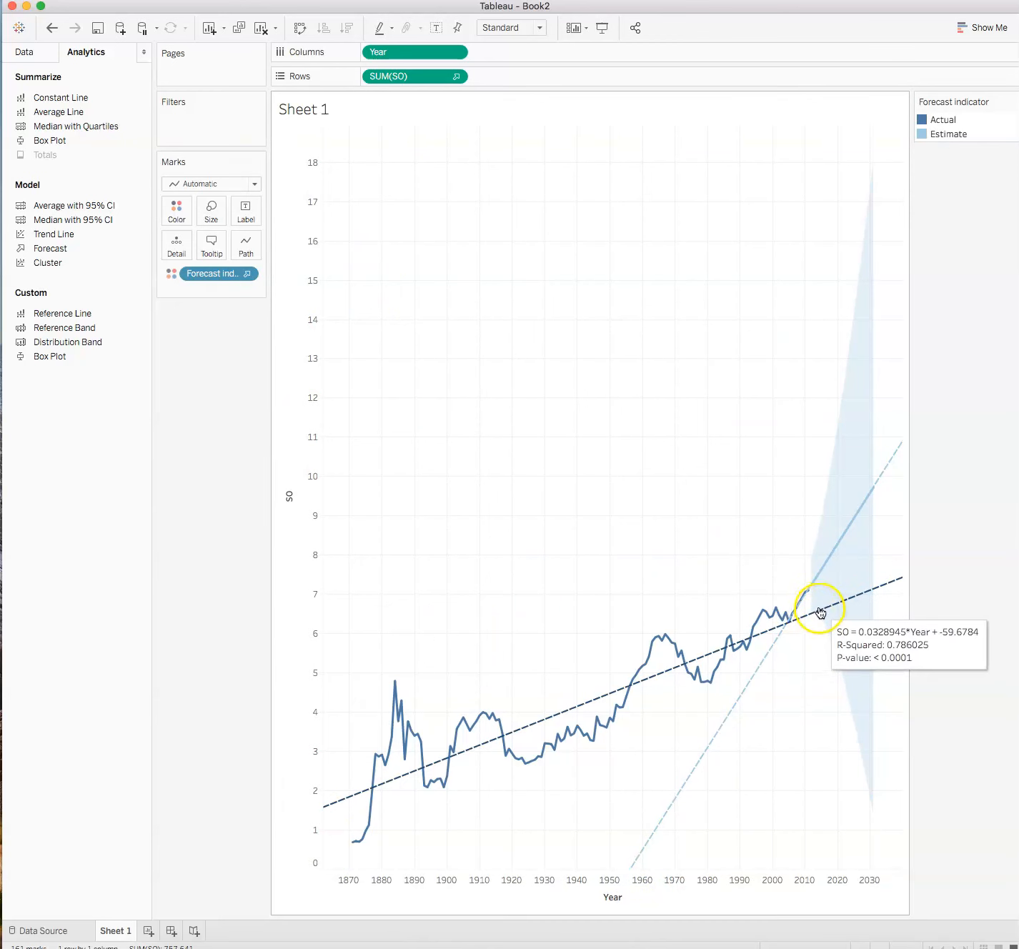
mouse_move(830, 571)
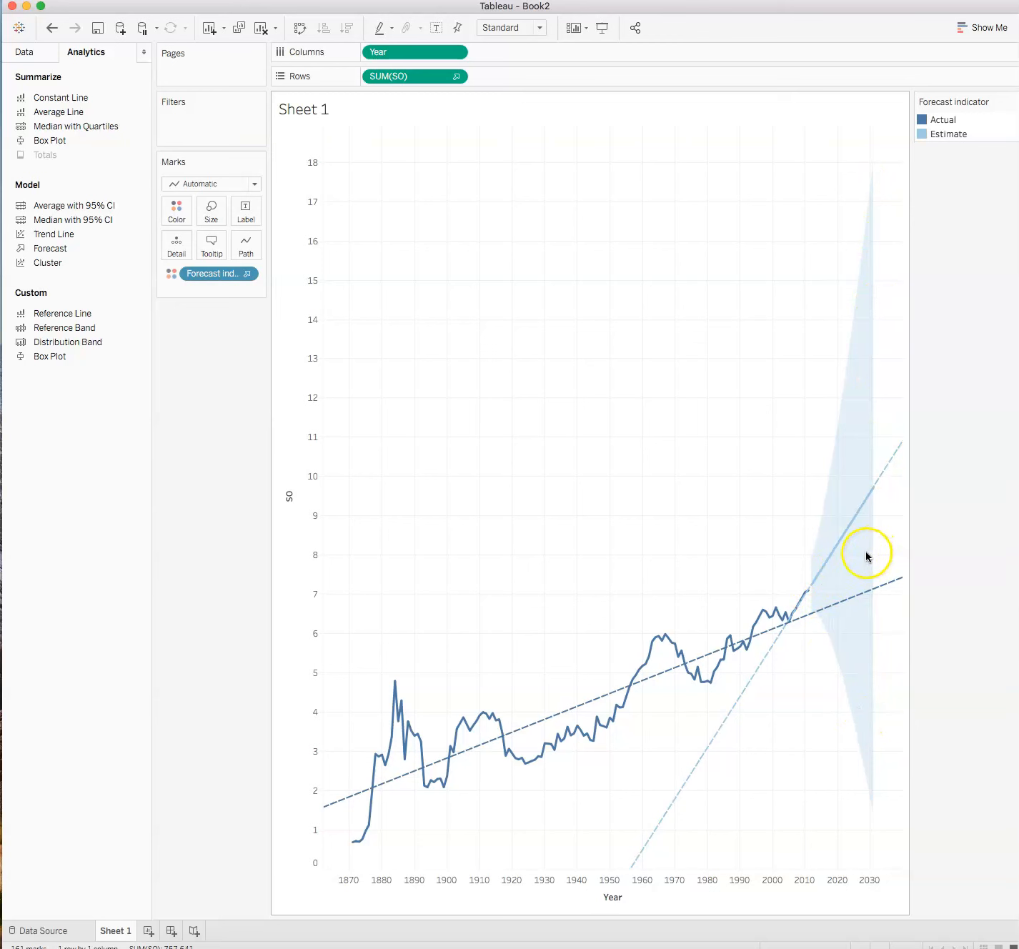
mouse_move(871, 493)
left_click(863, 473)
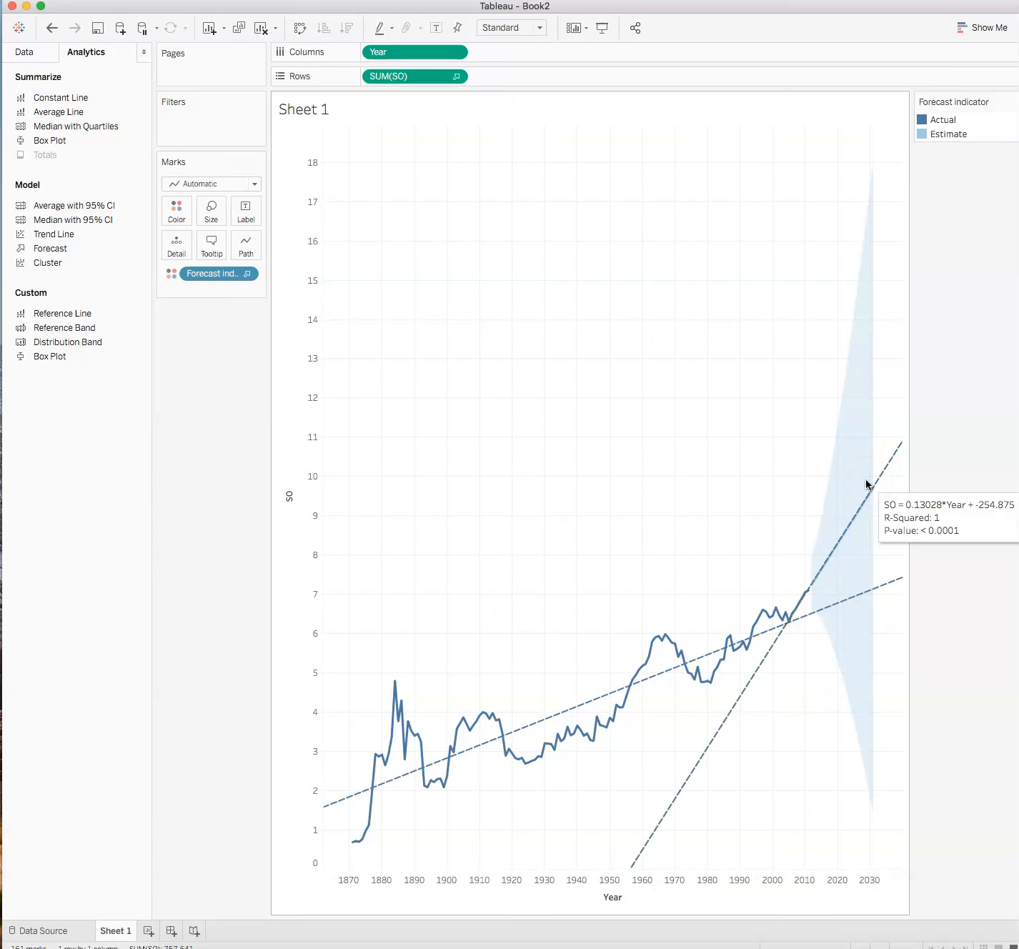
left_click(850, 491)
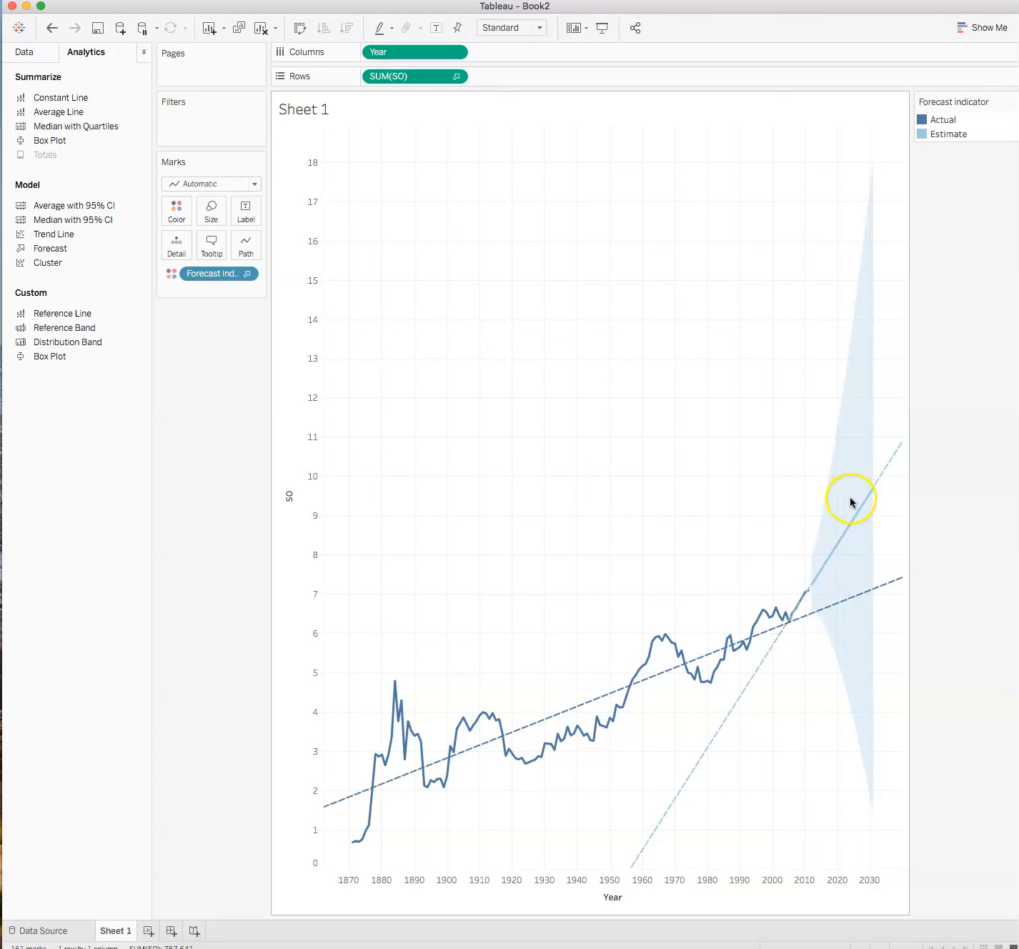
left_click(51, 28)
Inspect the trend line's equation and fit details on the chart.
left_click(561, 785)
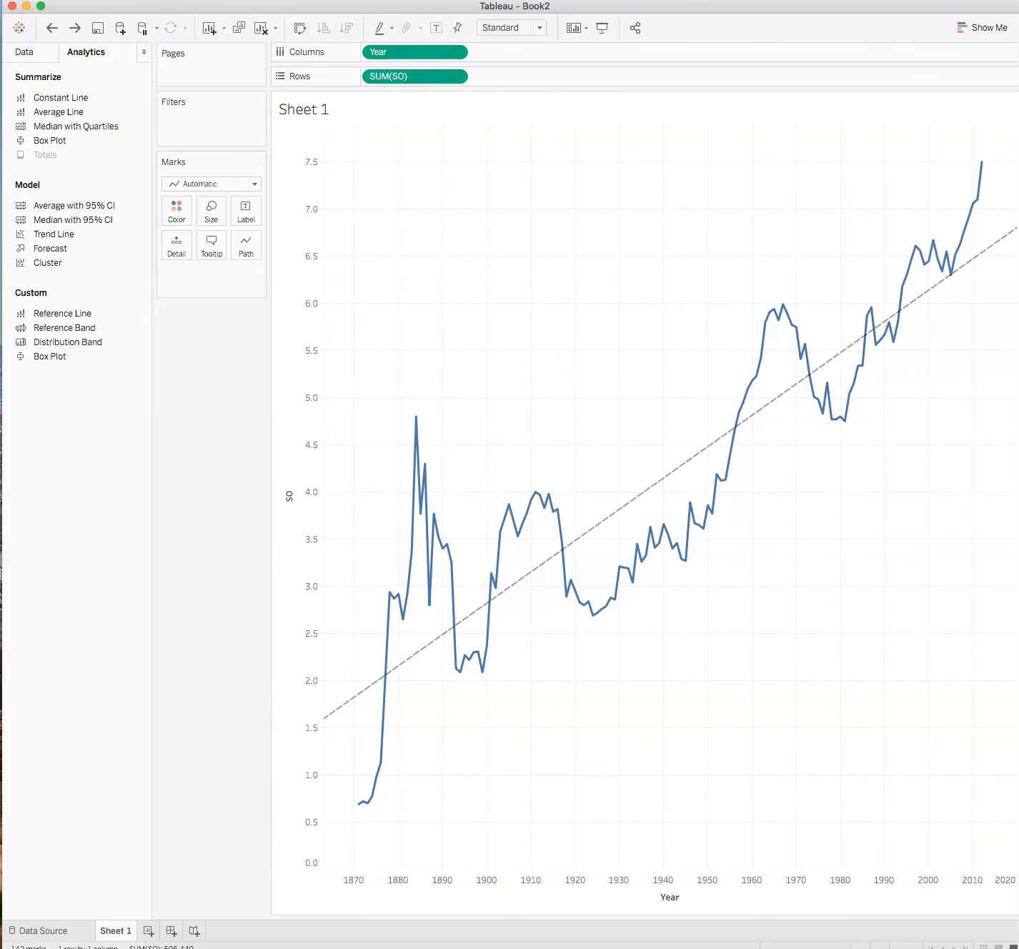
mouse_move(676, 549)
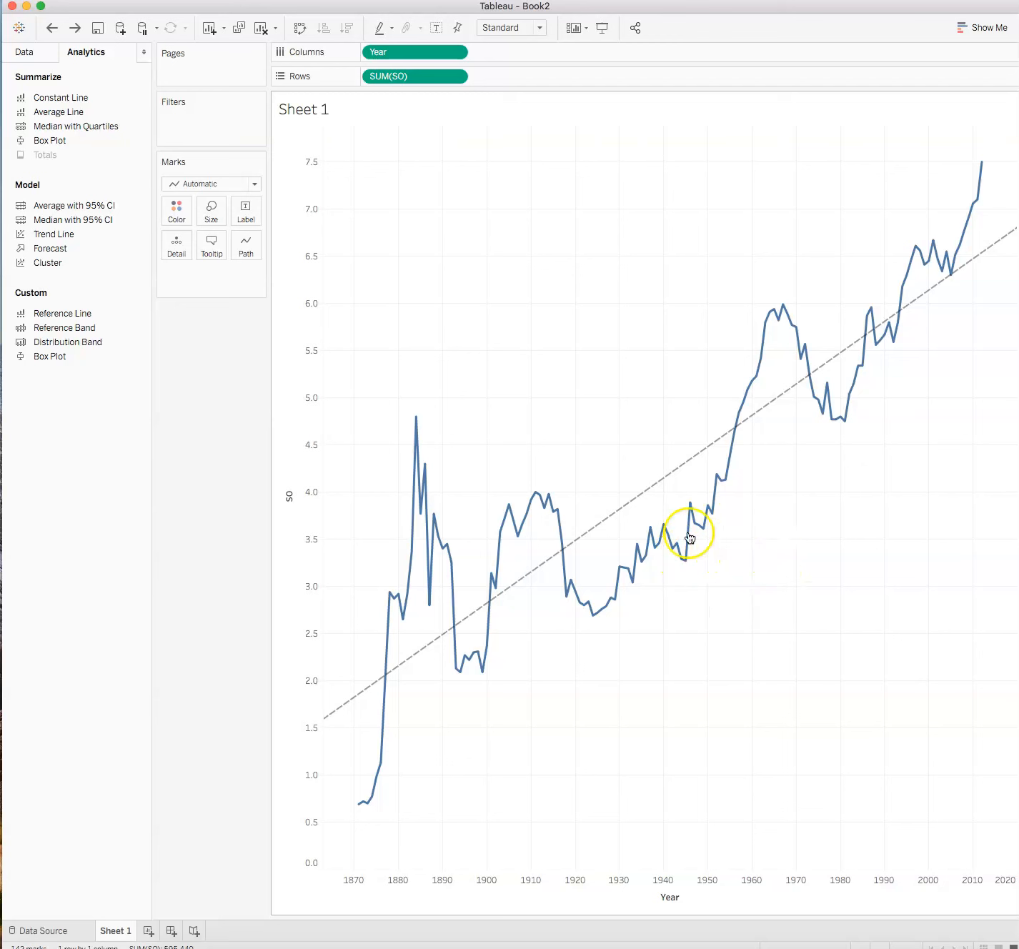
mouse_move(659, 481)
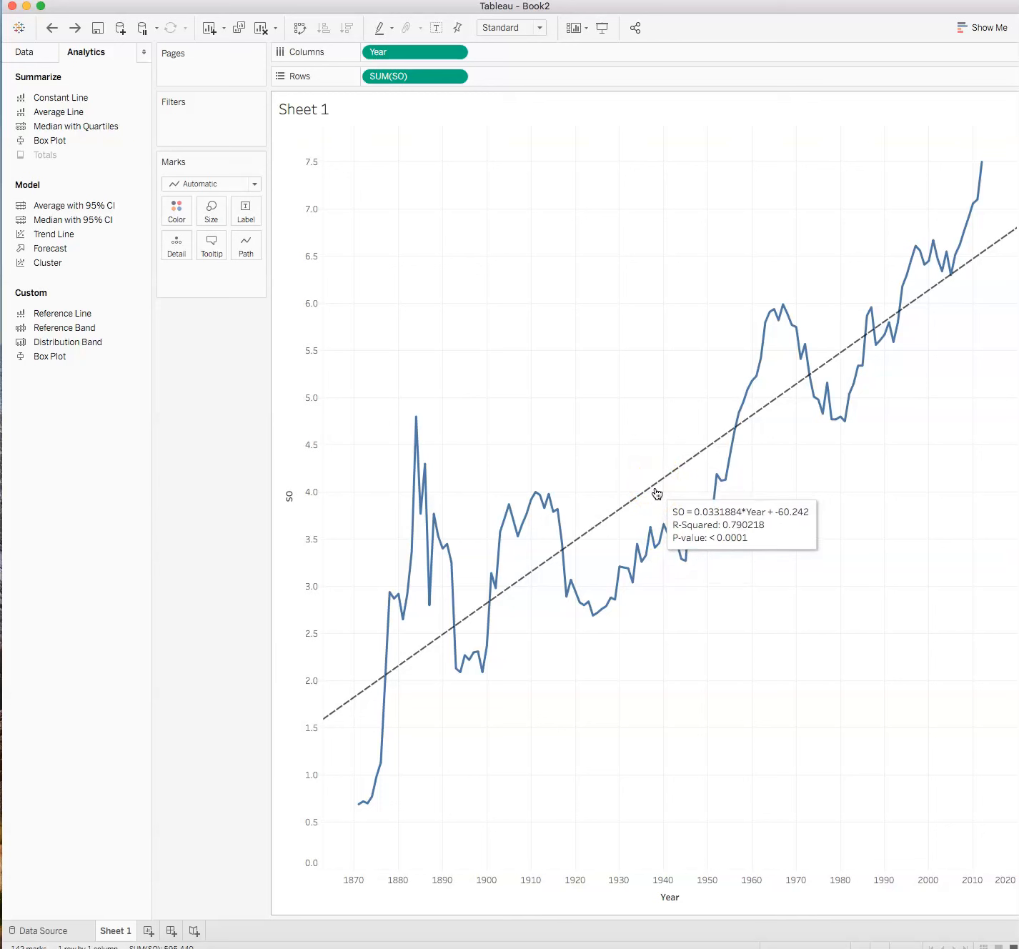
left_click(647, 494)
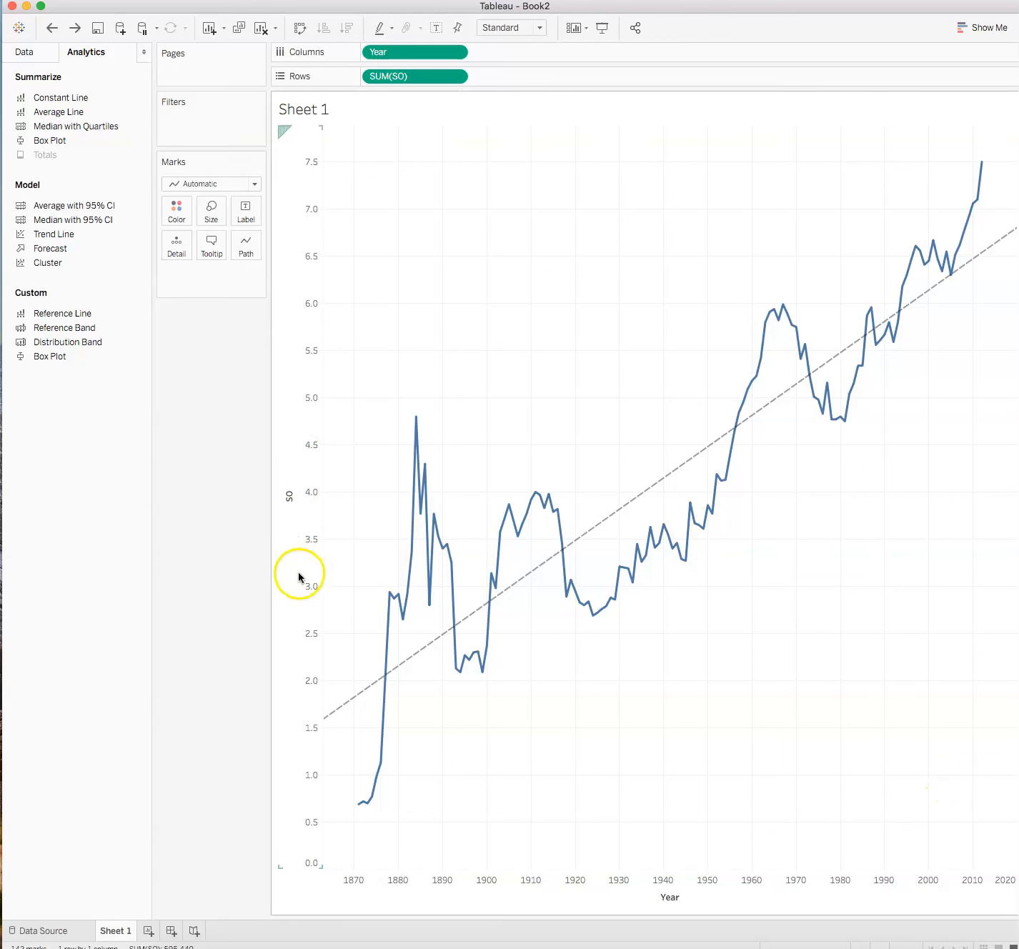
mouse_move(473, 612)
mouse_move(371, 799)
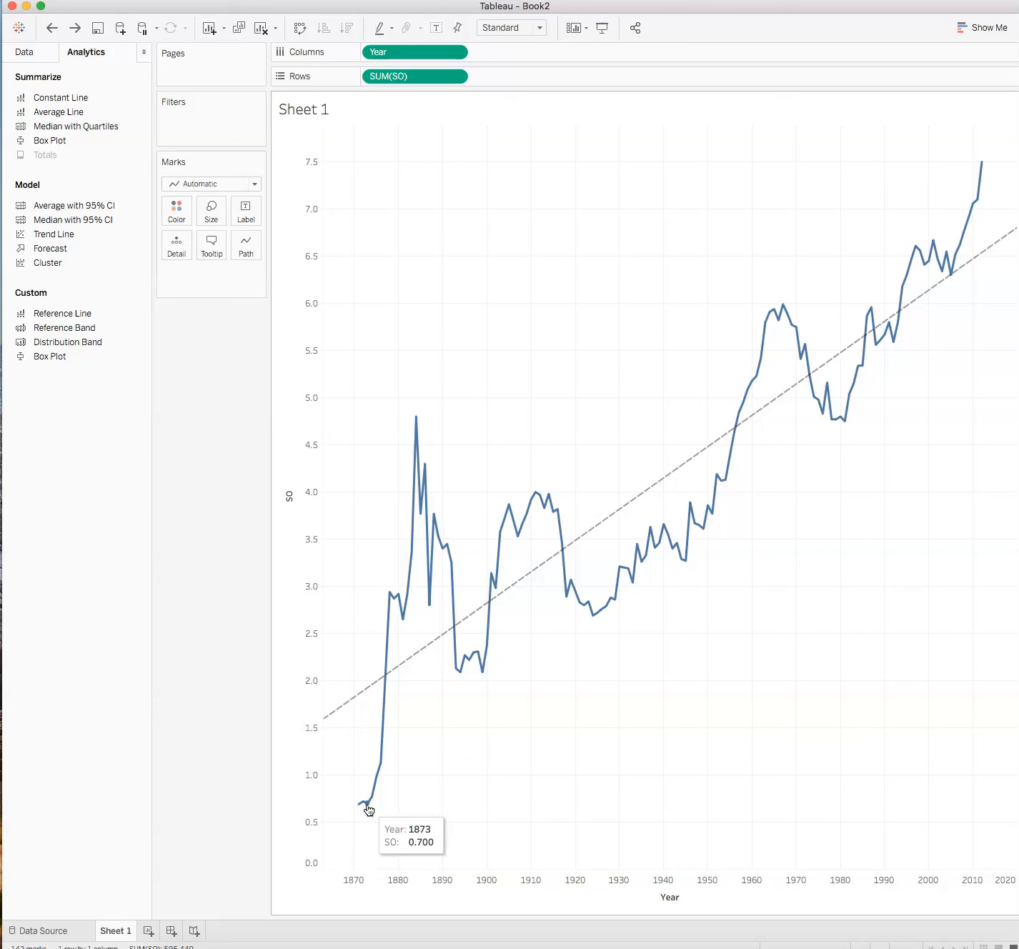
Examine yearly strikeout values along the line around the 1880s peaks and the 1960s high.
left_click(288, 792)
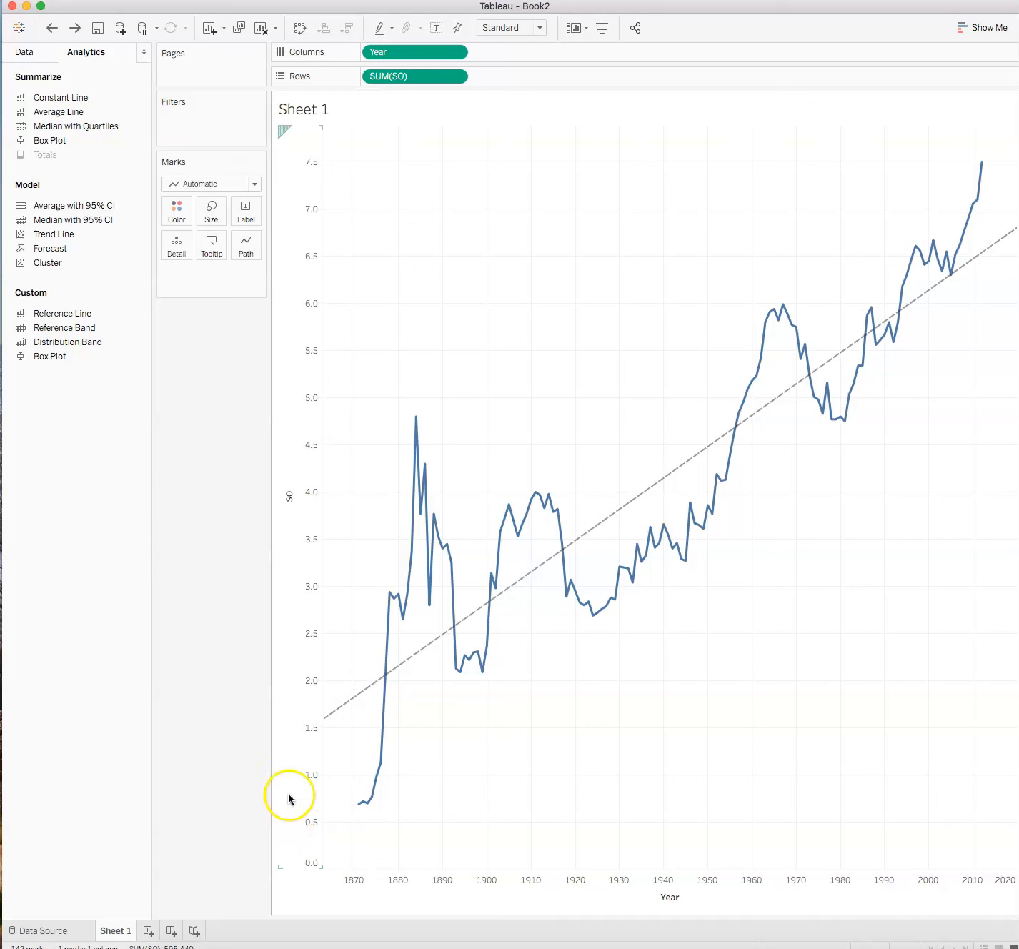
mouse_move(364, 801)
mouse_move(448, 552)
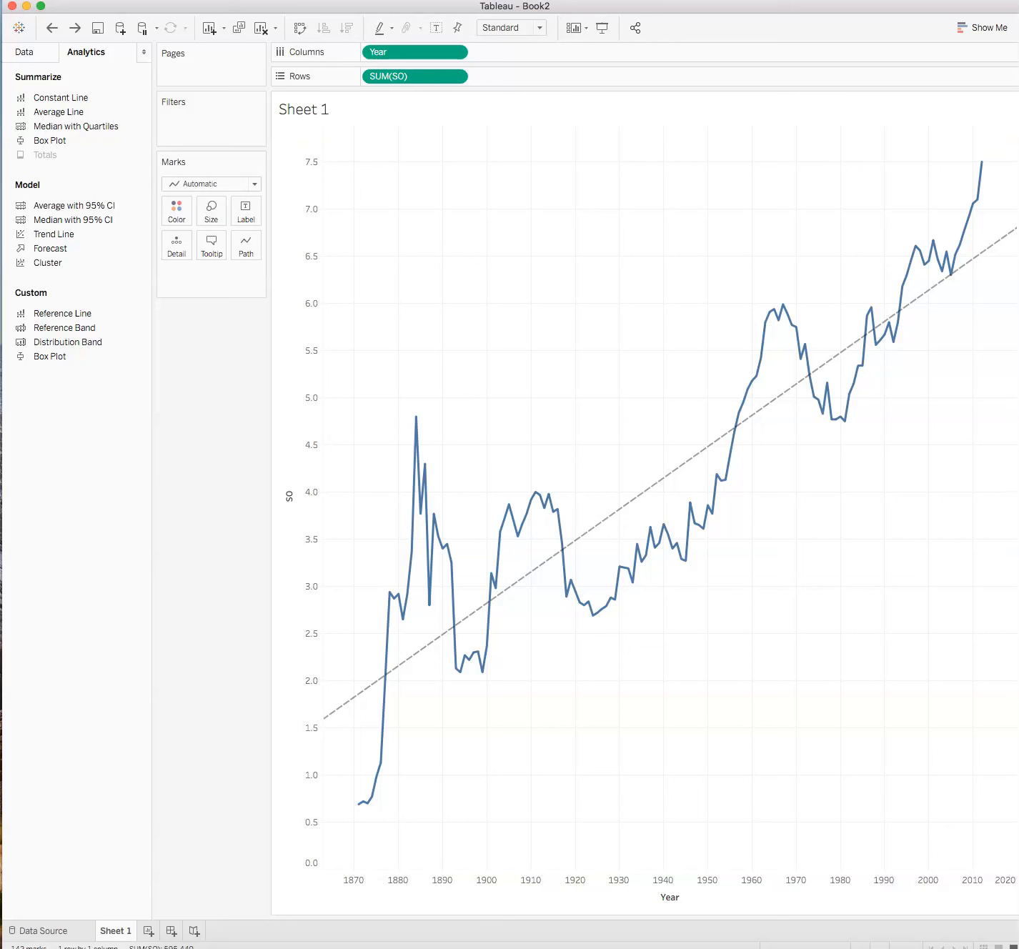
mouse_move(416, 425)
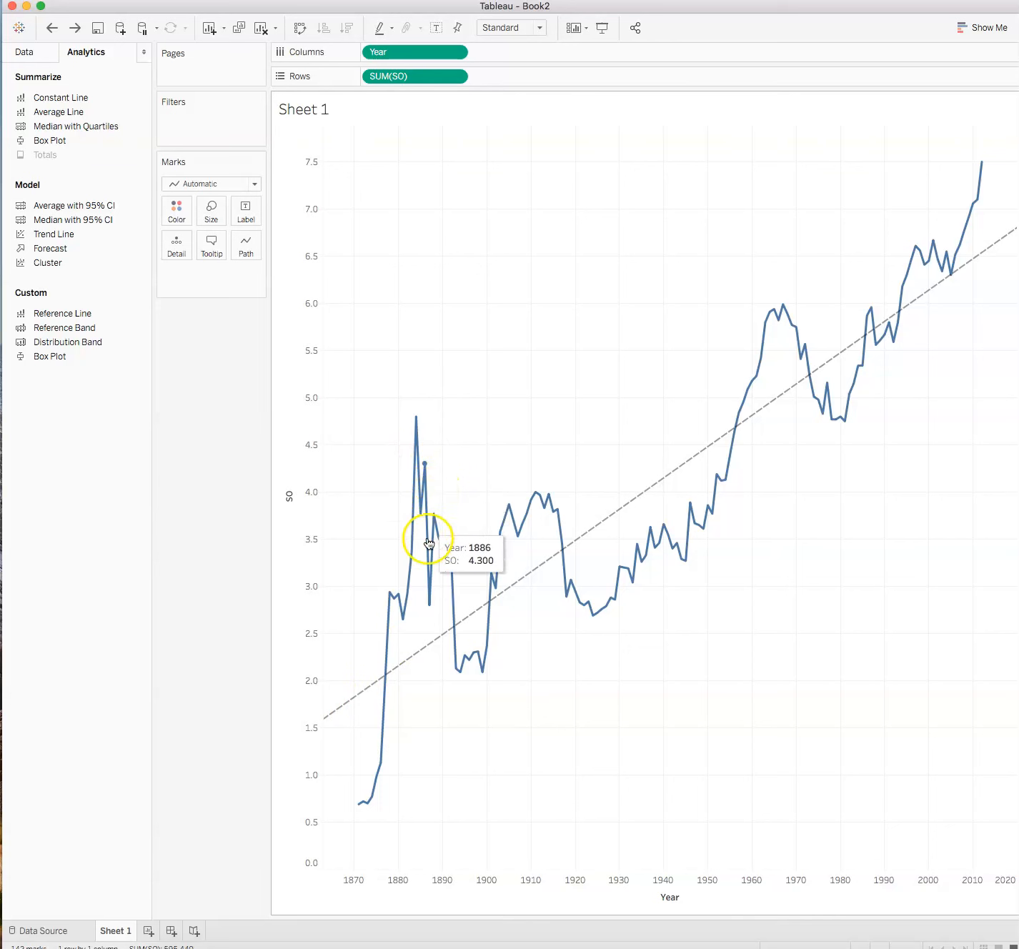
mouse_move(432, 520)
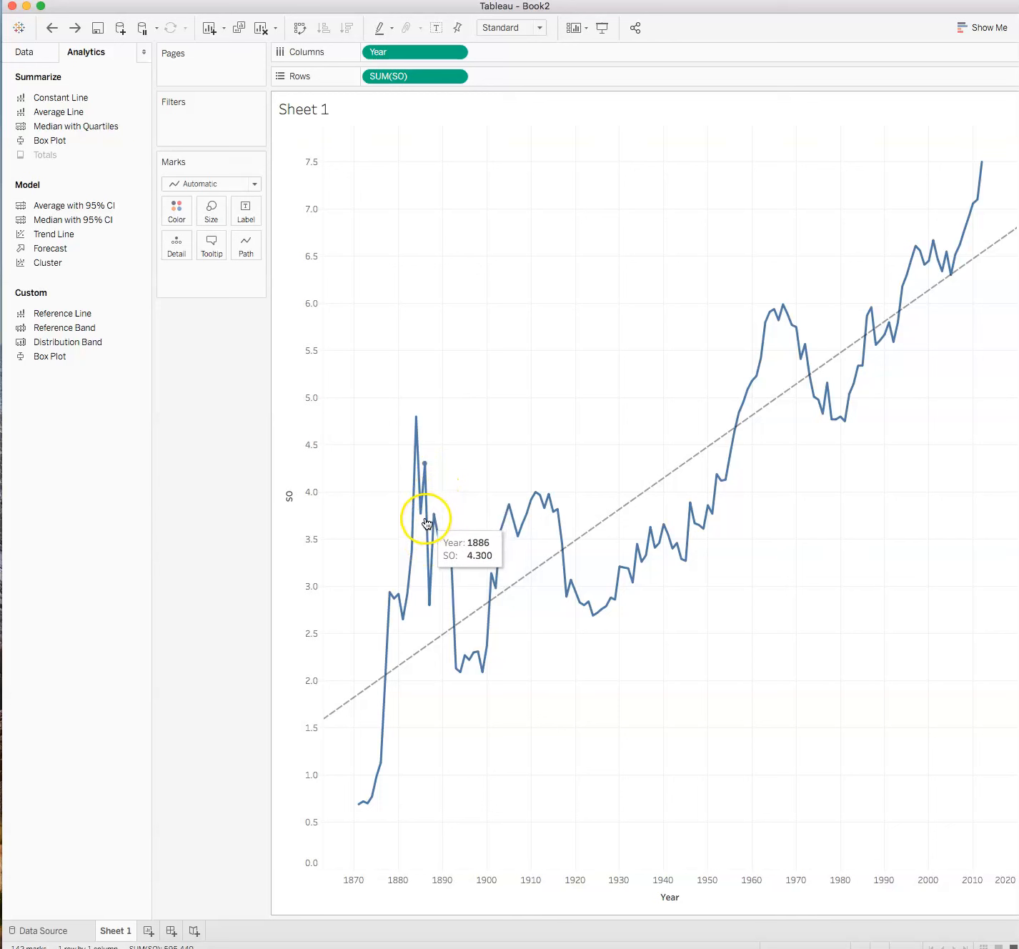
mouse_move(429, 586)
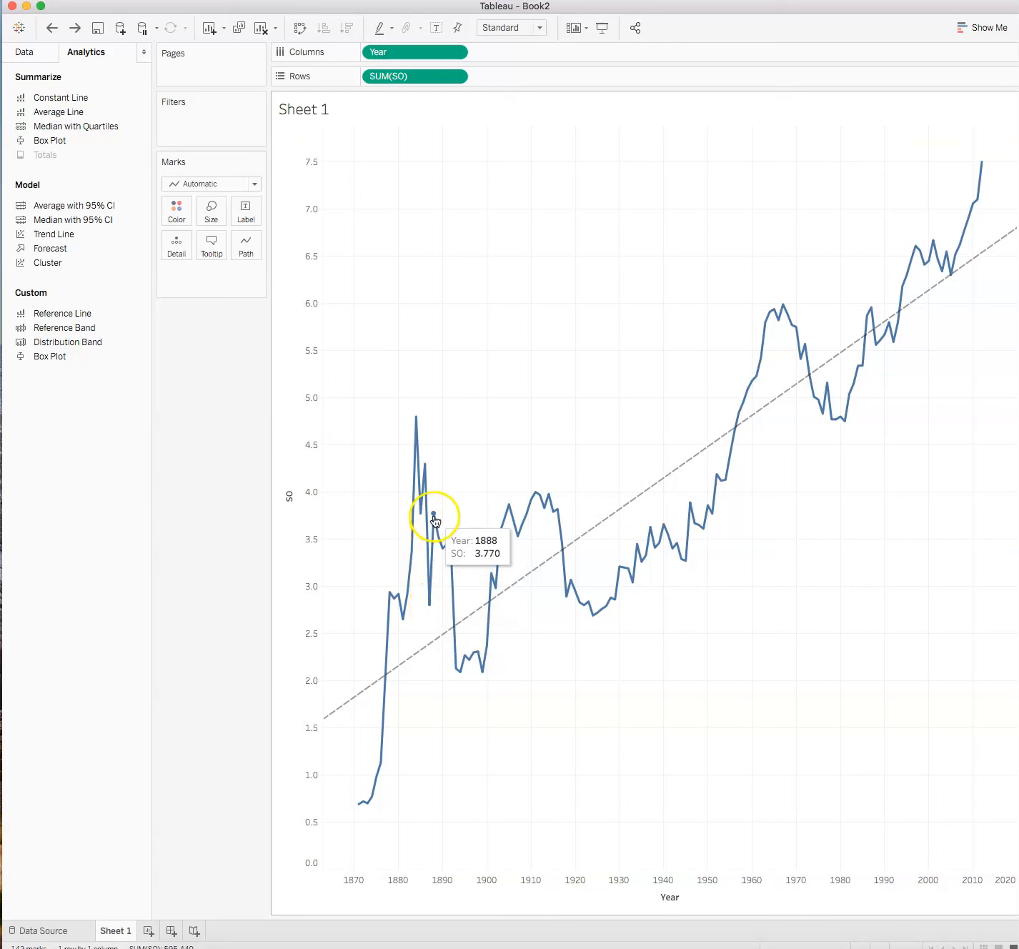
mouse_move(459, 657)
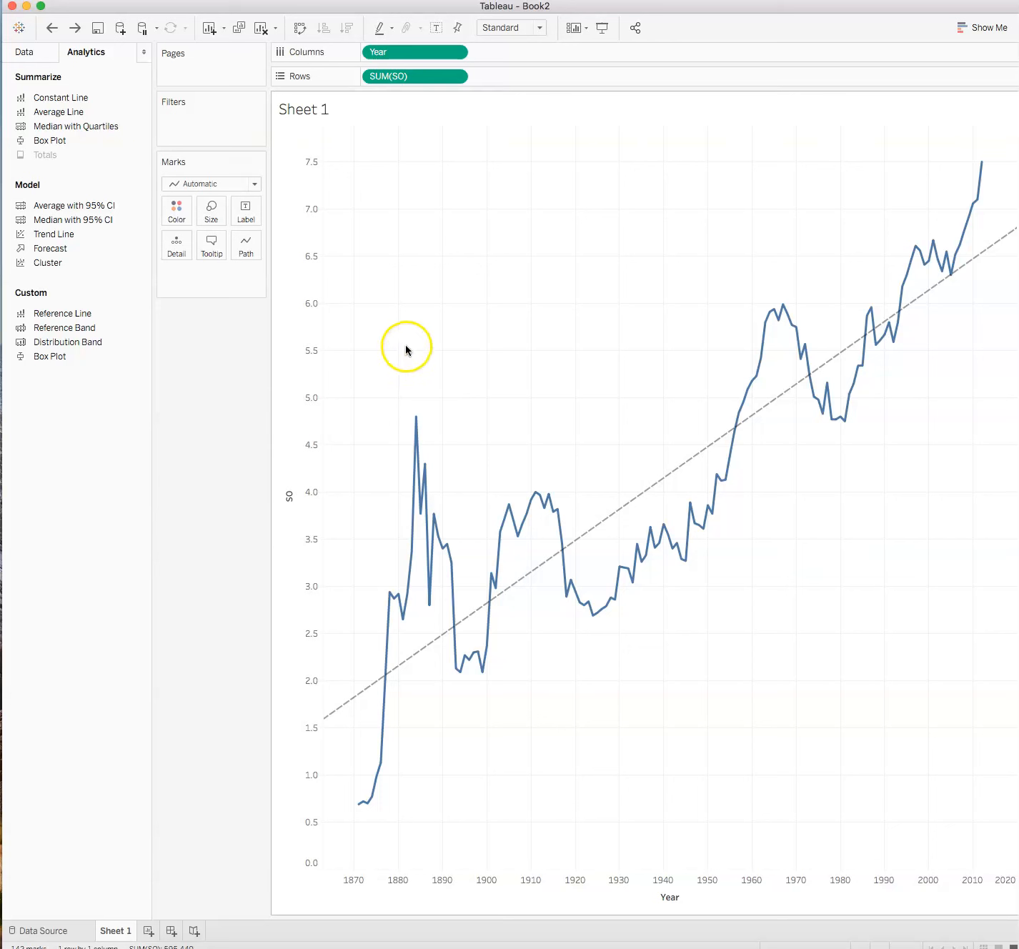
mouse_move(754, 424)
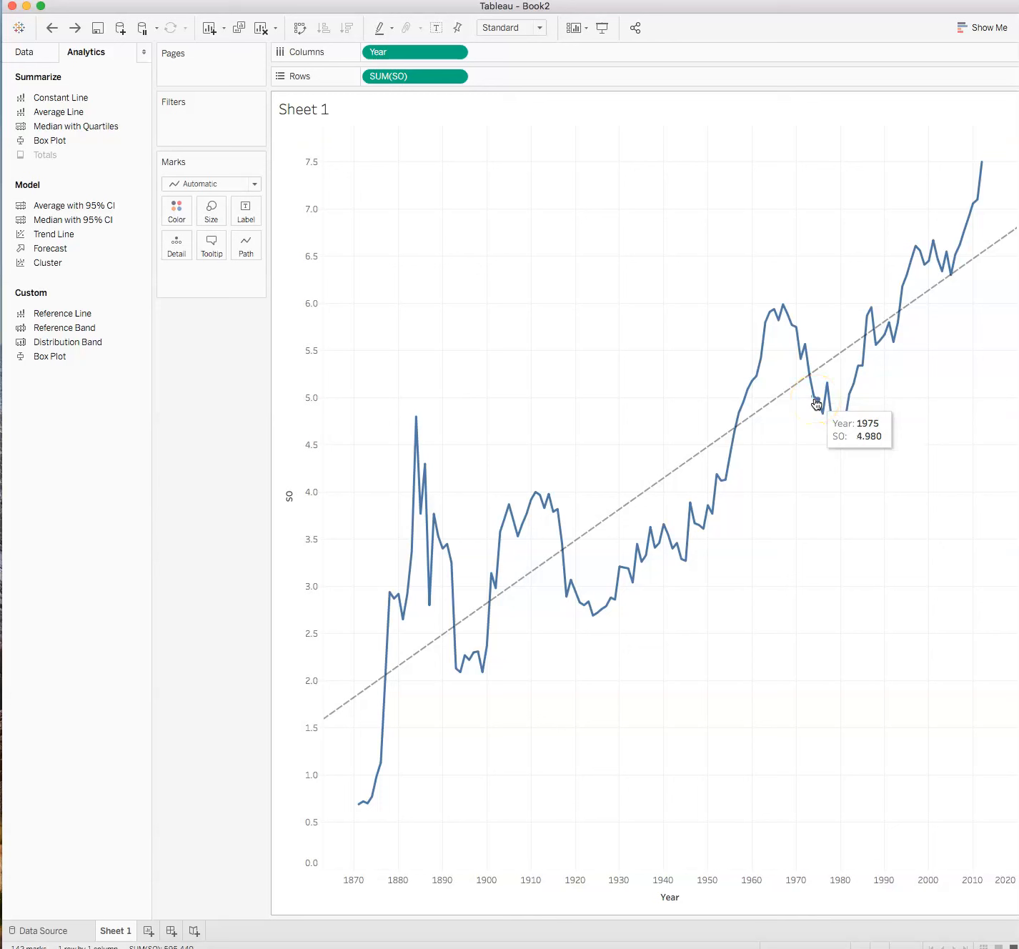
Add a constant reference line at year 1969 with the custom label "Mound lowered and K zone shrunk".
left_click(770, 312)
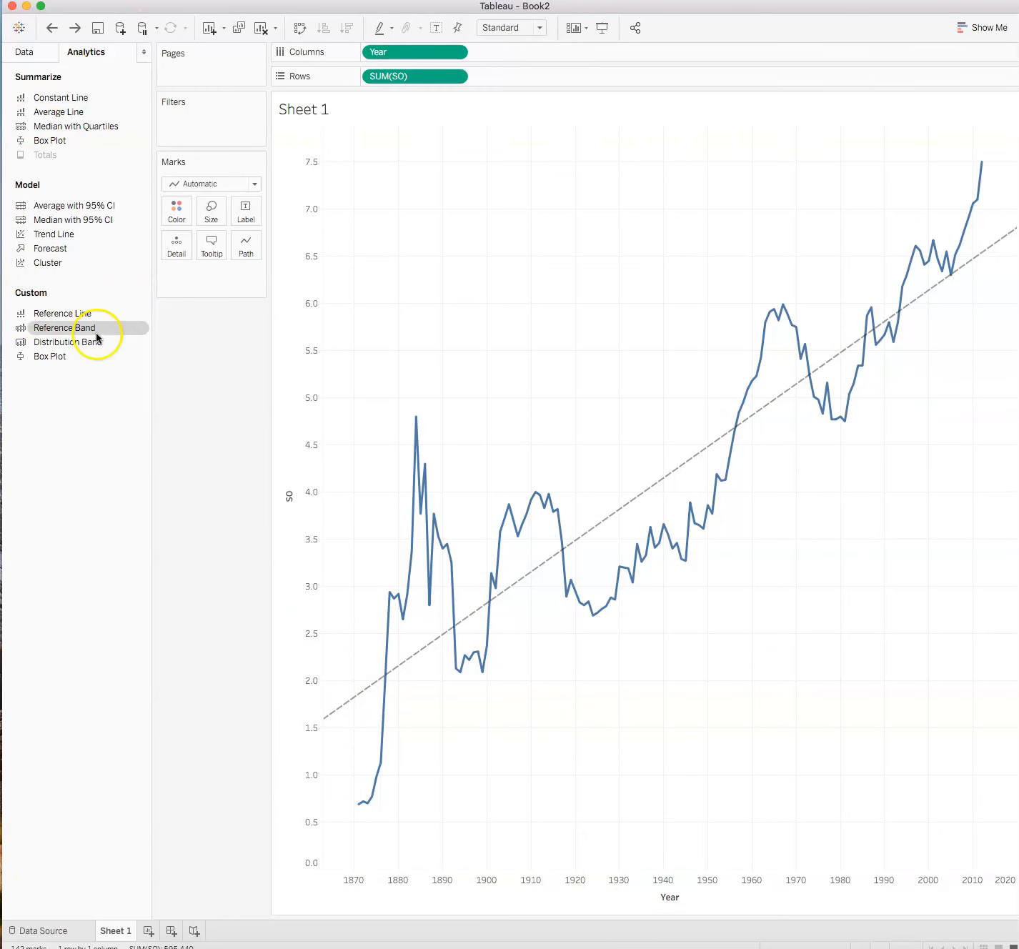
left_click_drag(49, 313, 405, 197)
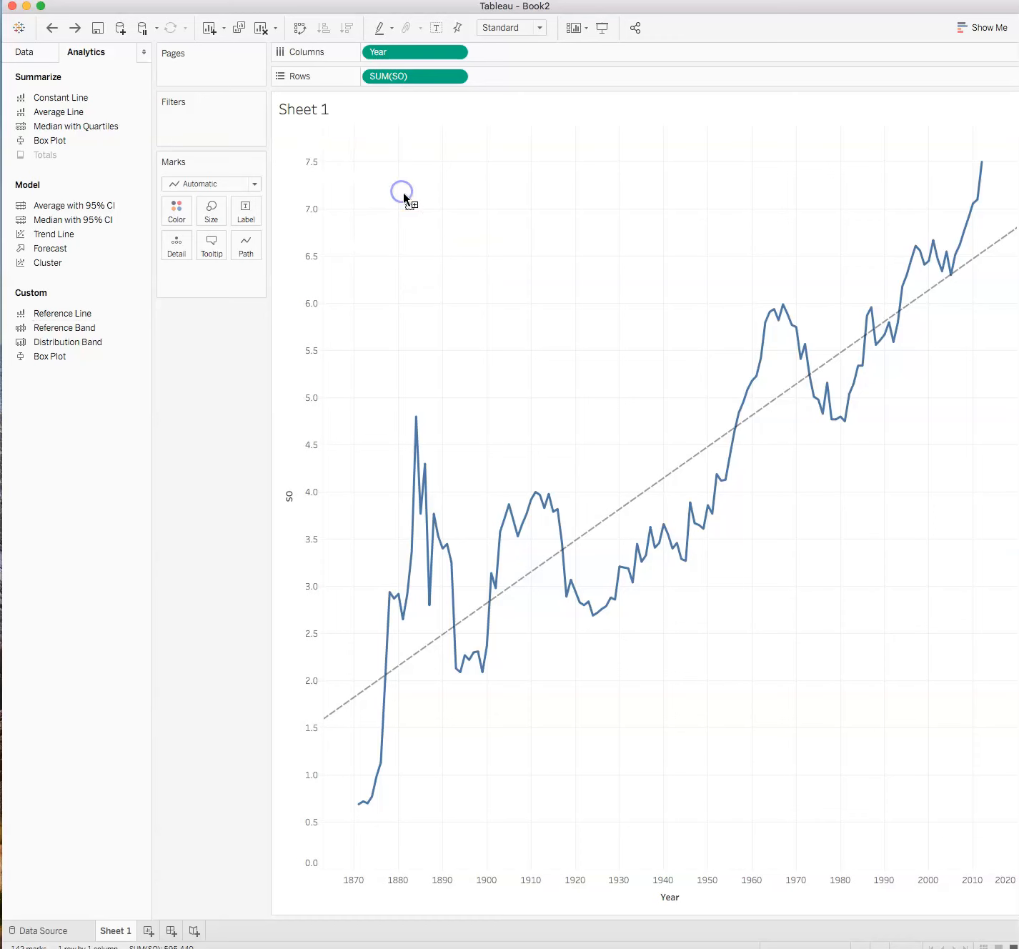
left_click(434, 342)
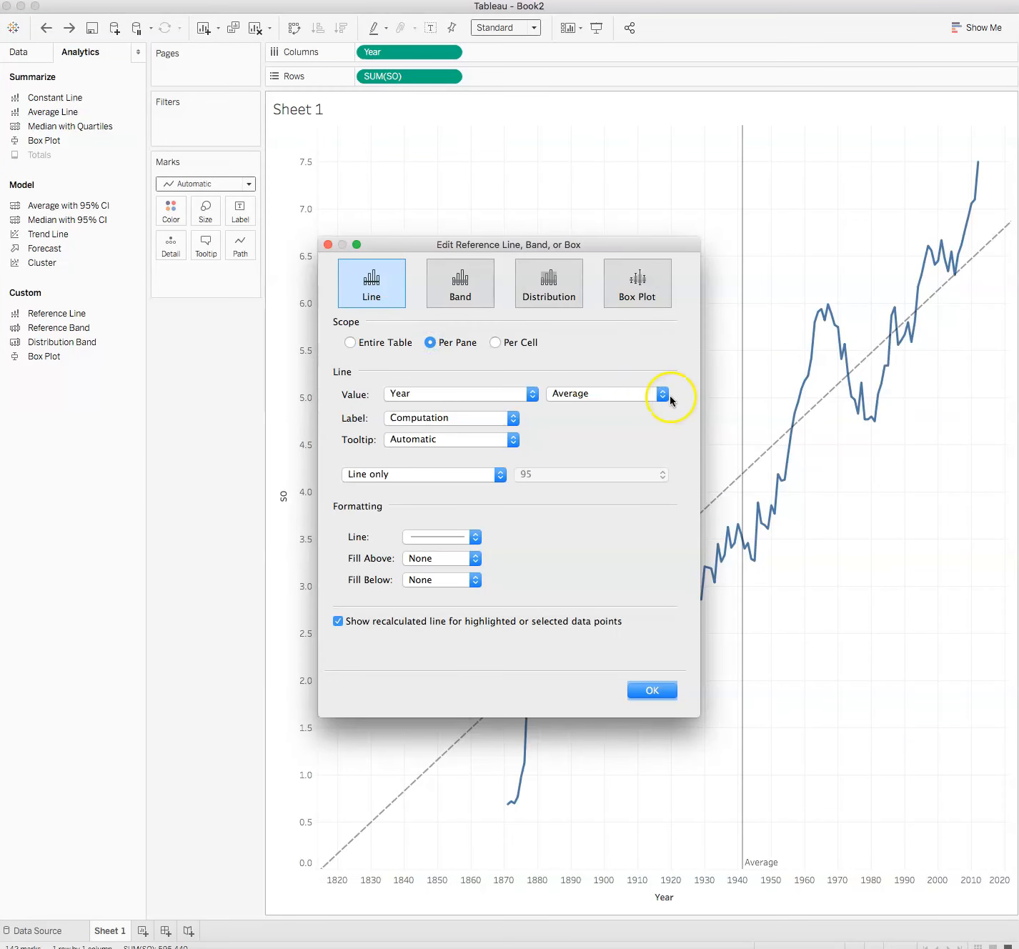
left_click(664, 394)
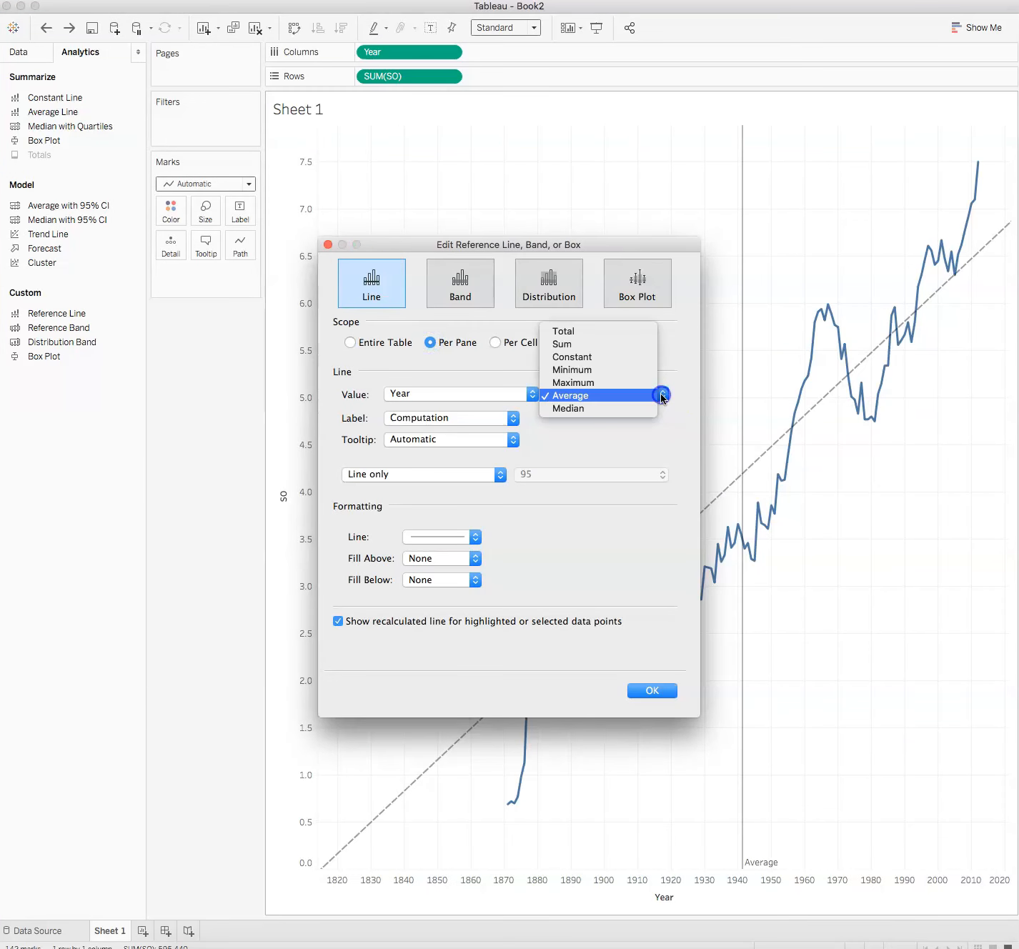
left_click(648, 357)
left_click(422, 394)
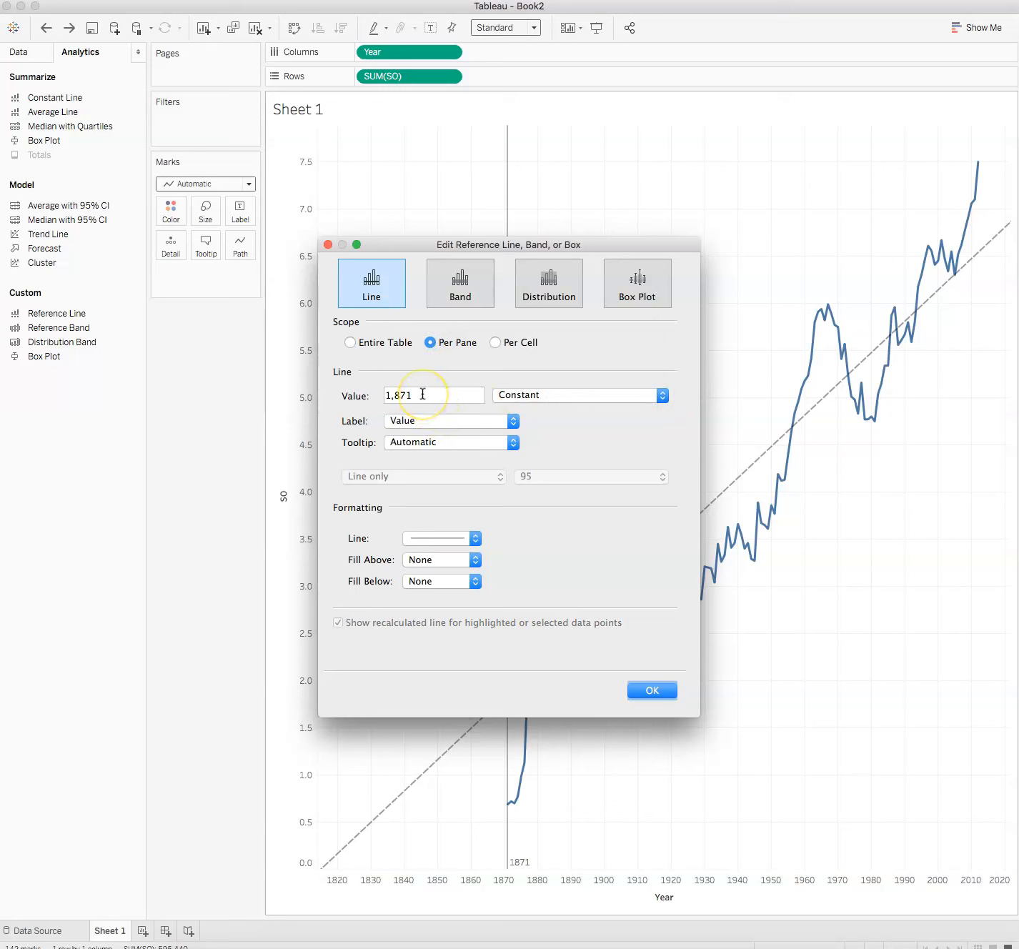
left_click_drag(423, 394, 353, 394)
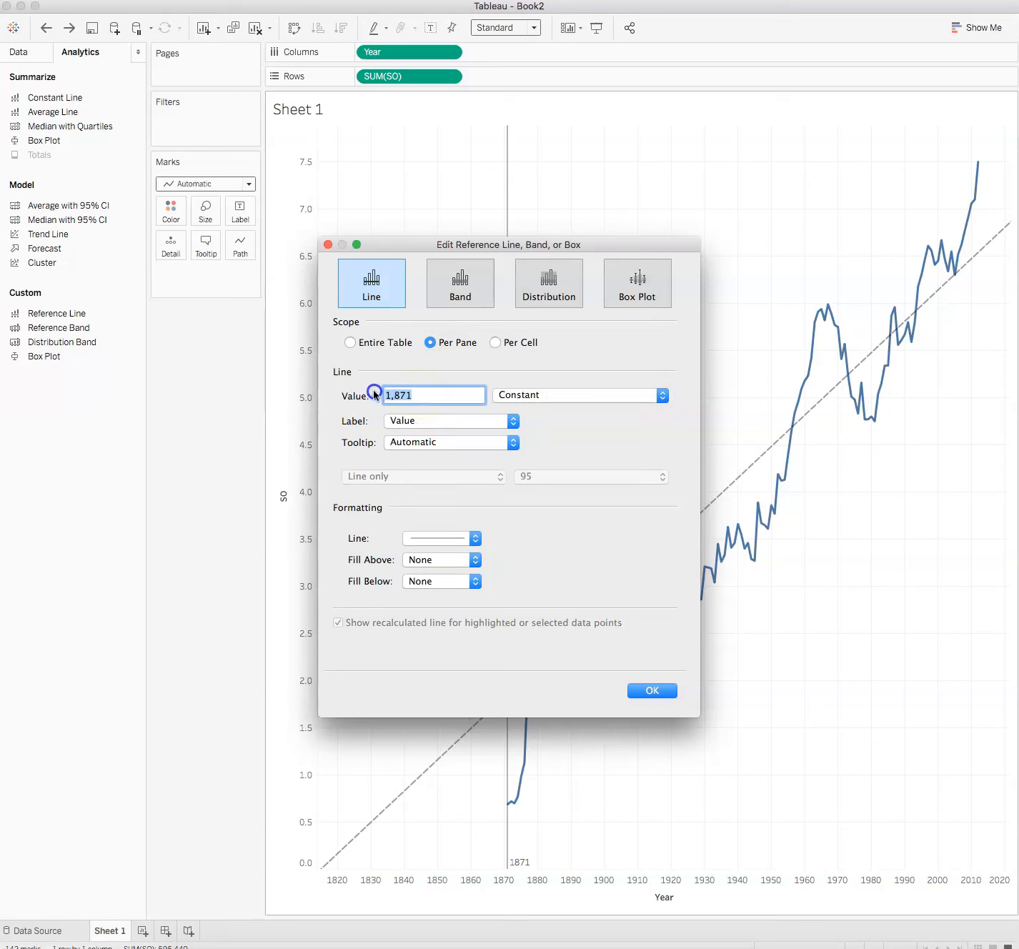
type("1969")
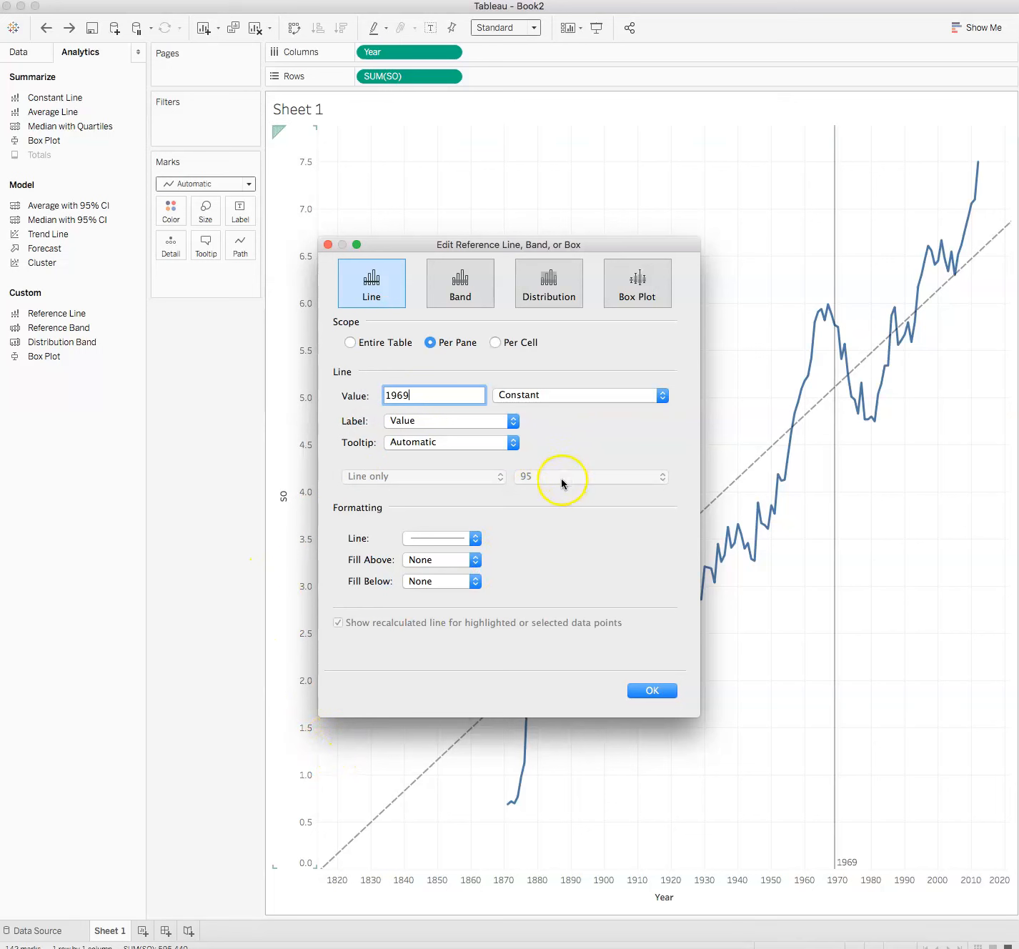
left_click(512, 421)
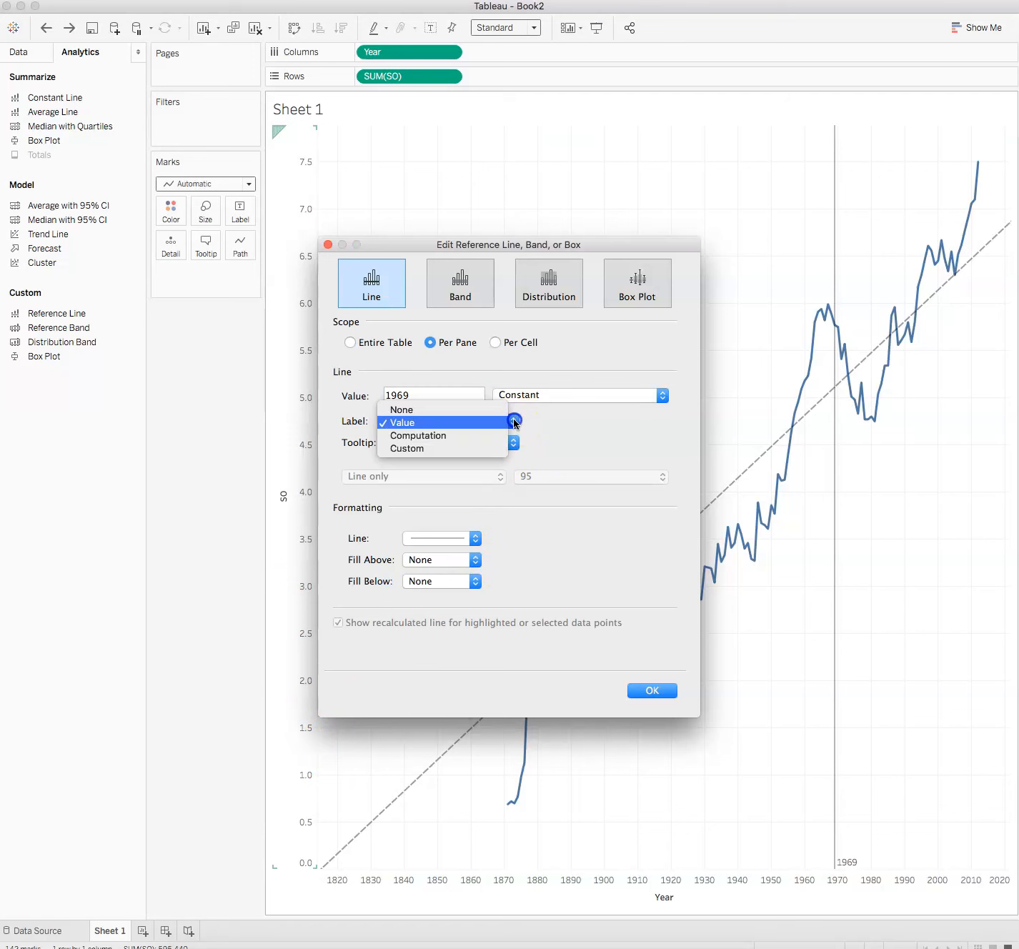
left_click(454, 448)
left_click(620, 422)
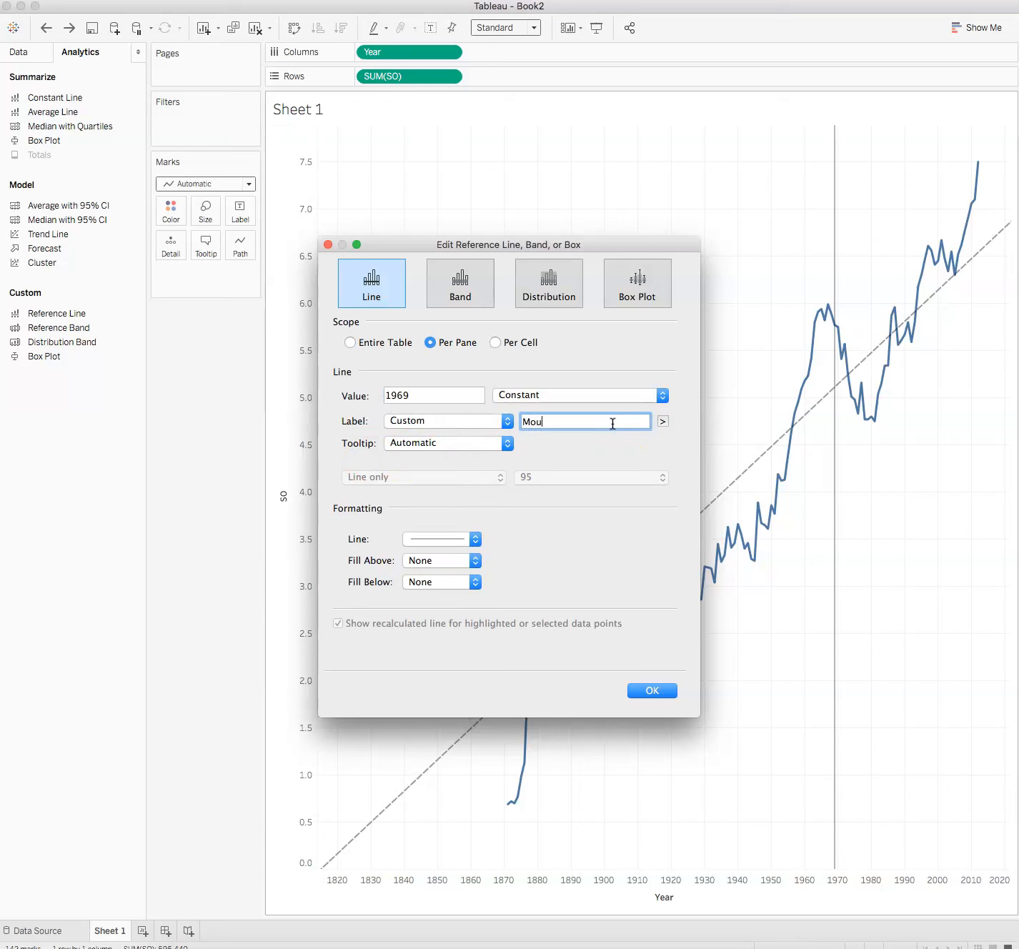
type("Mound lowered and K zone ")
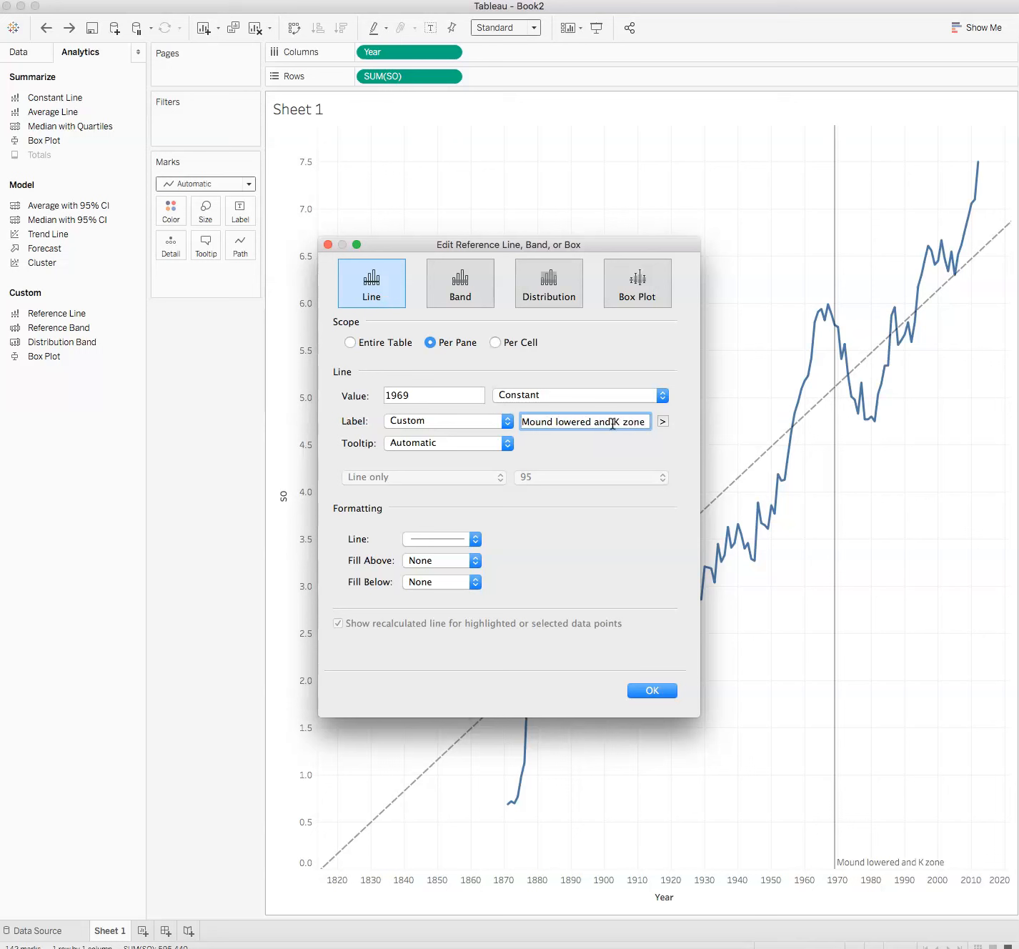
type("shrunk")
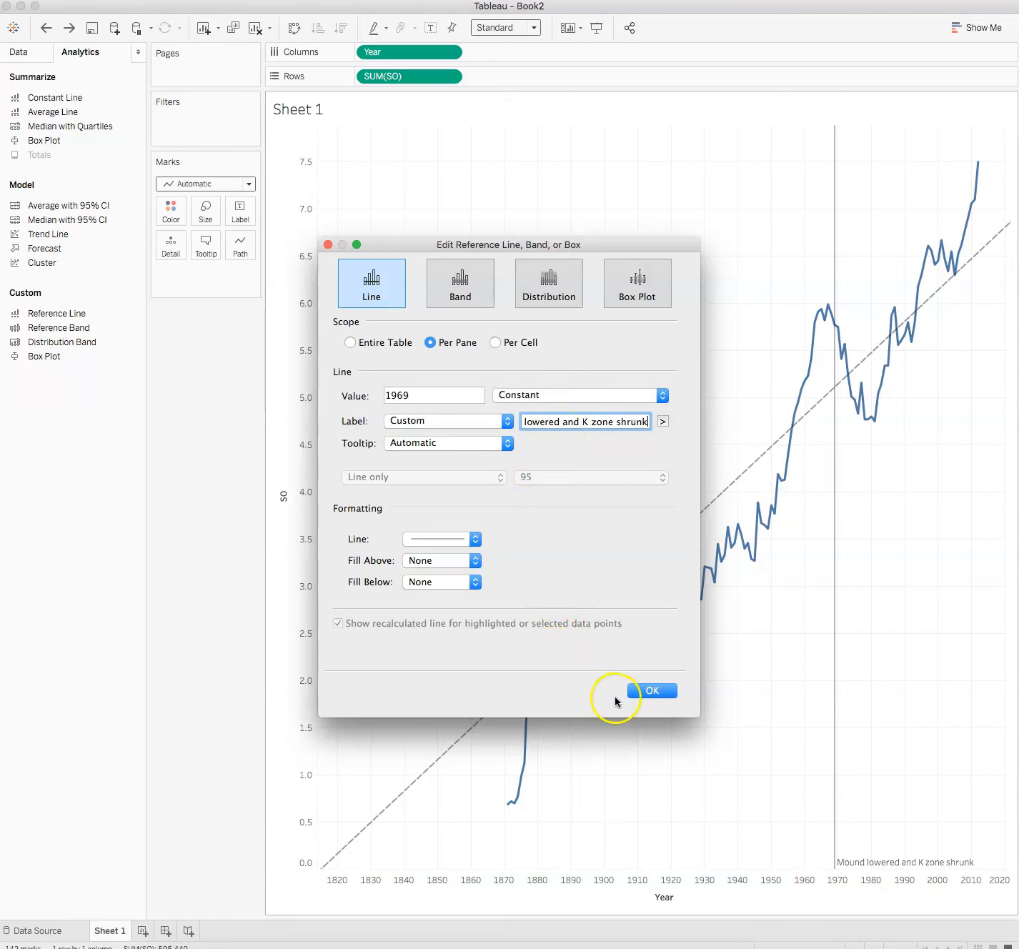
left_click(652, 690)
Fix the Year axis range to start at 1870.
left_click(948, 861)
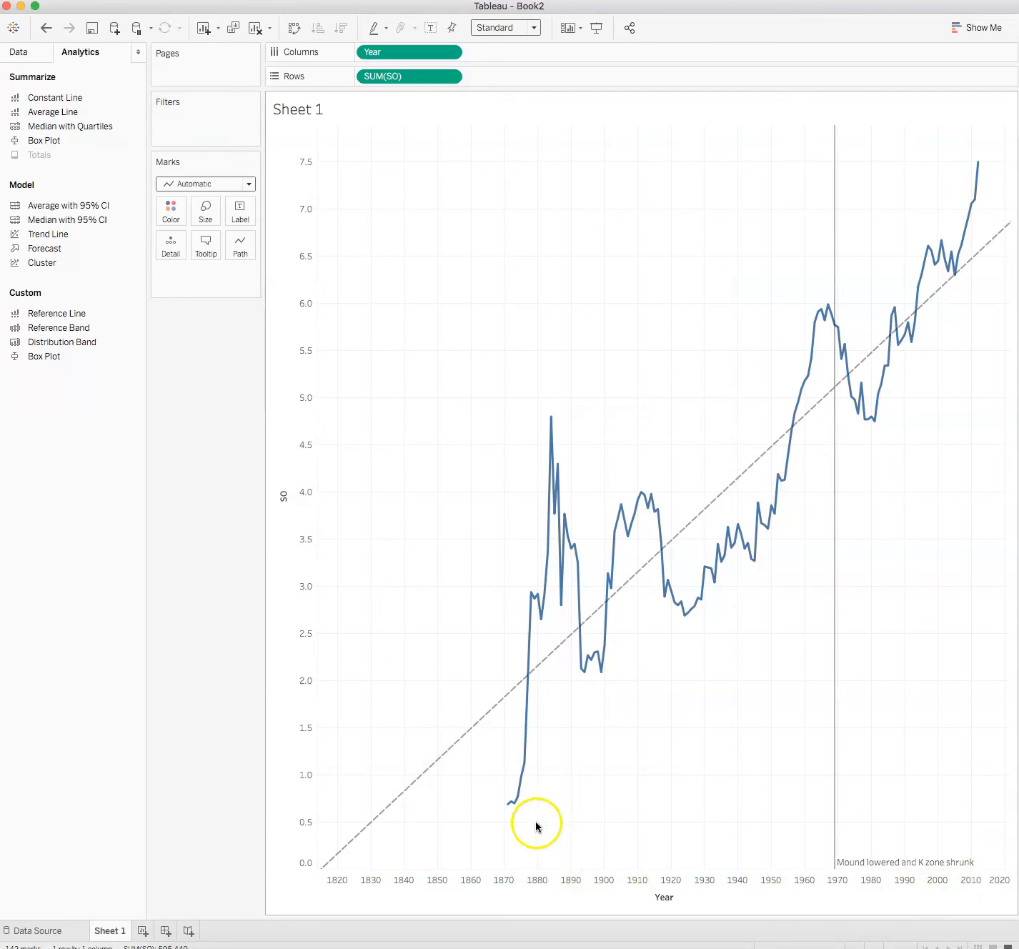
mouse_move(505, 807)
right_click(650, 884)
left_click(710, 744)
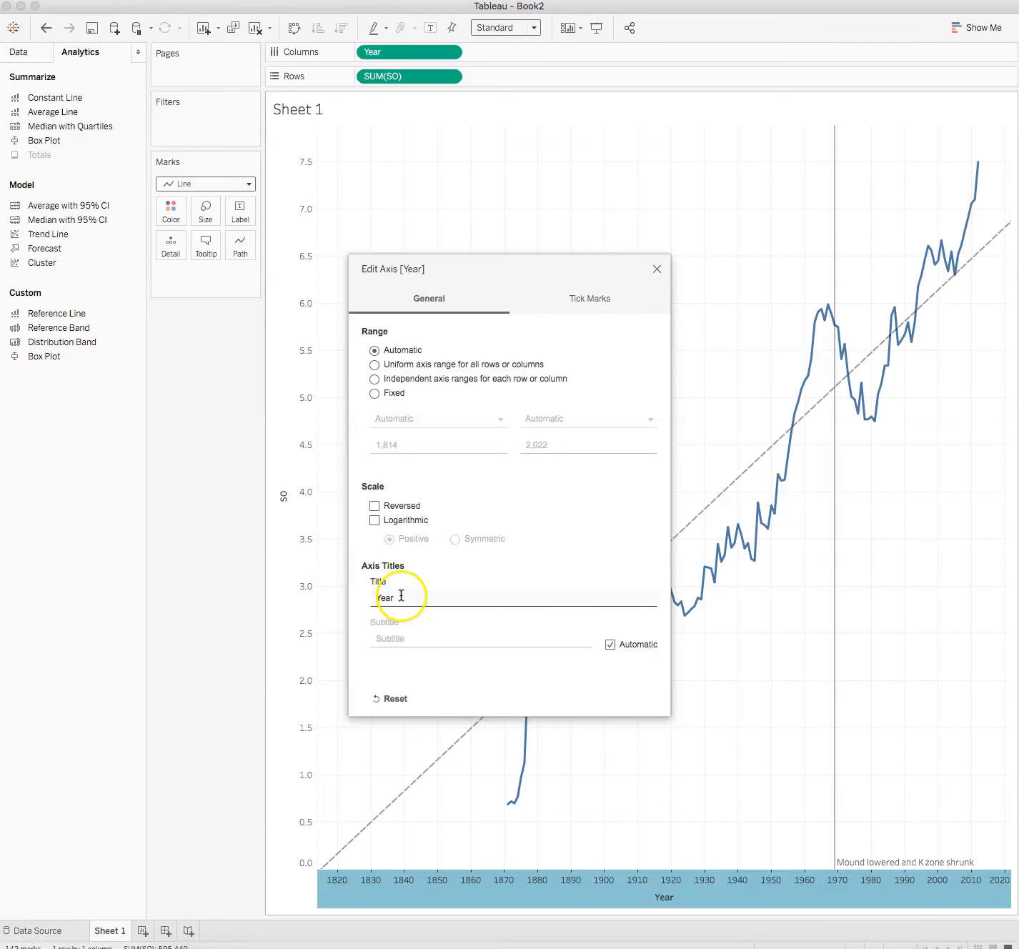
left_click(477, 448)
left_click(503, 418)
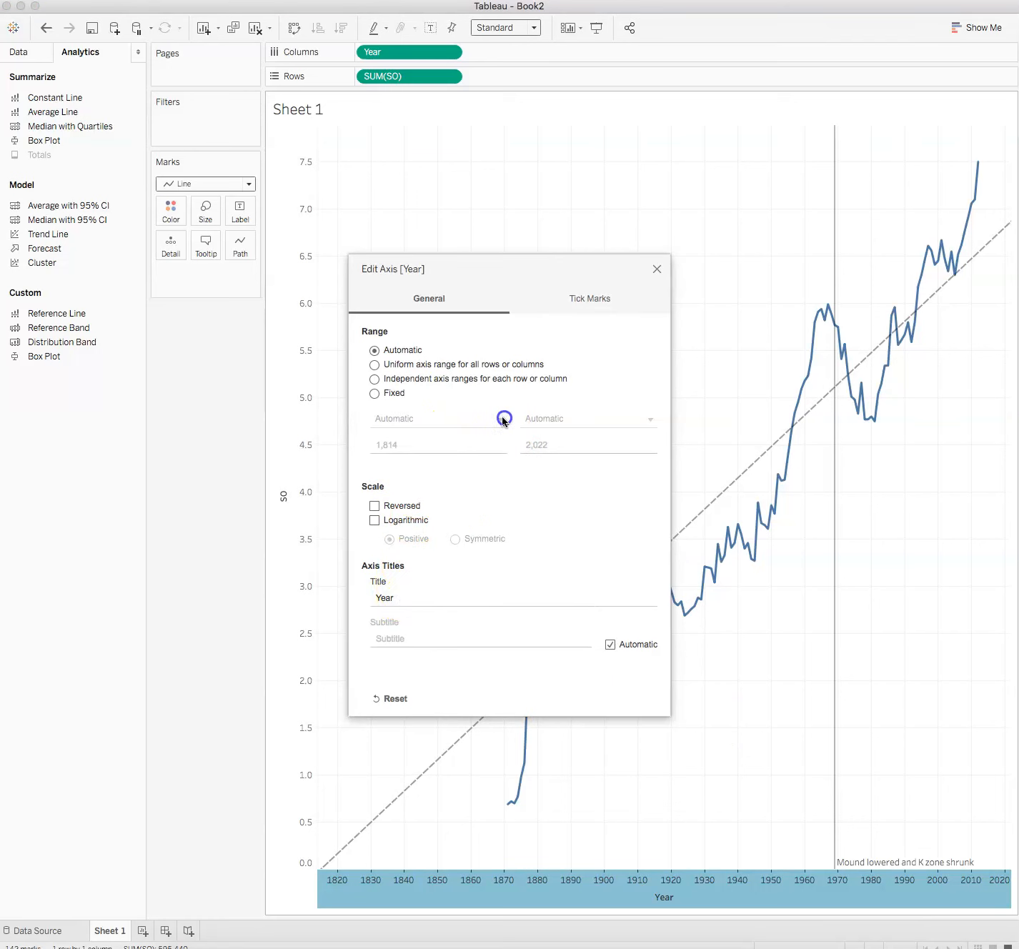
left_click(374, 393)
left_click_drag(400, 444, 355, 445)
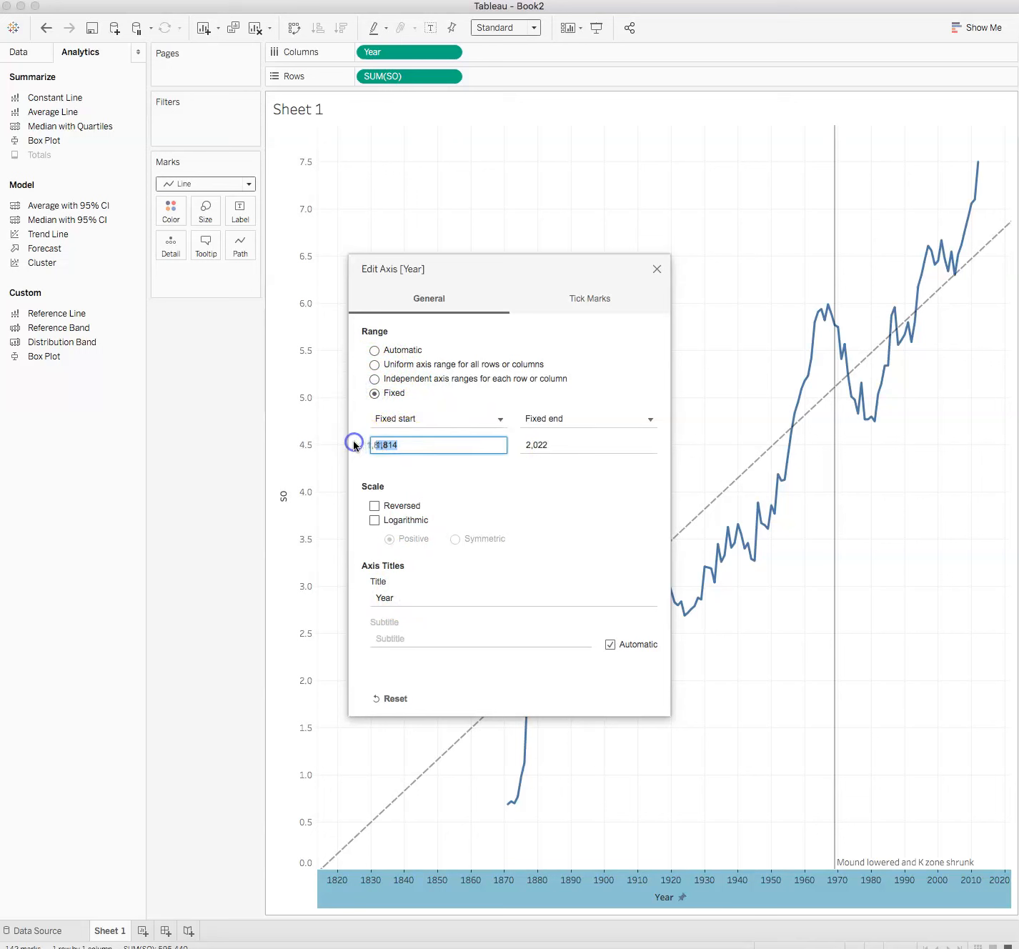
type("18")
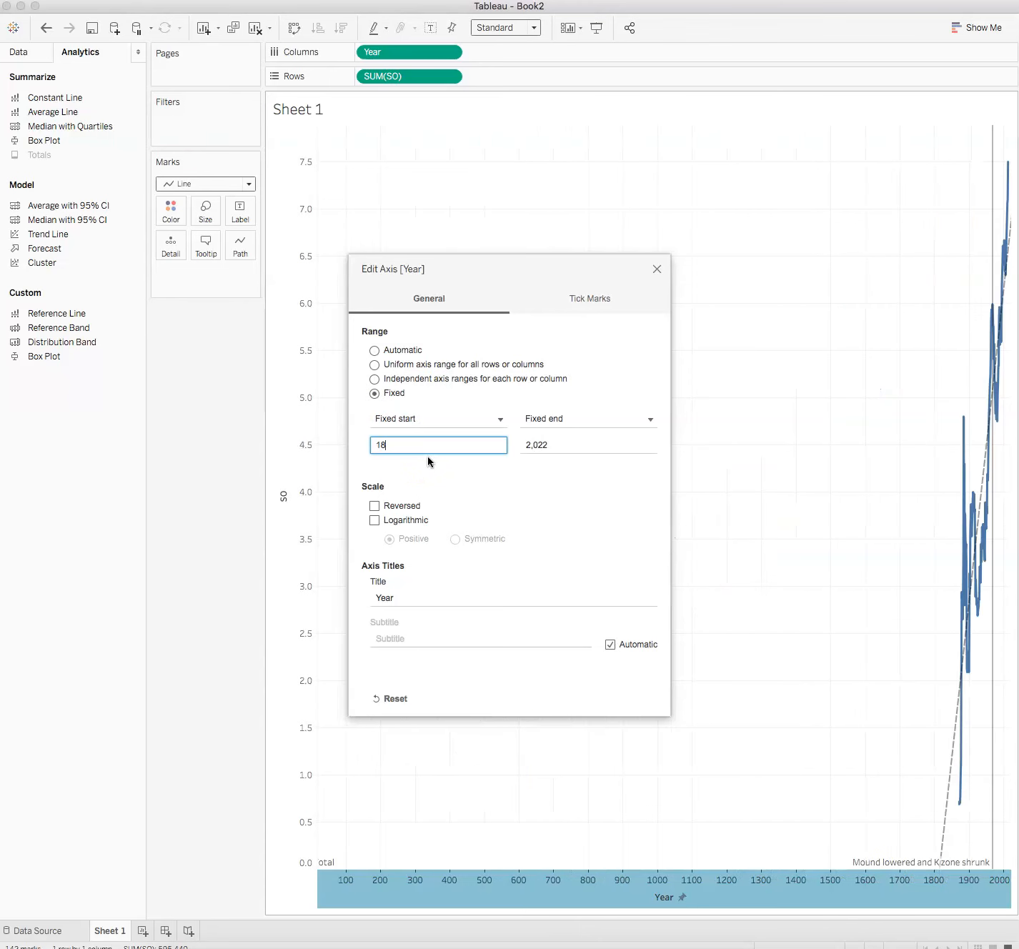
type("70")
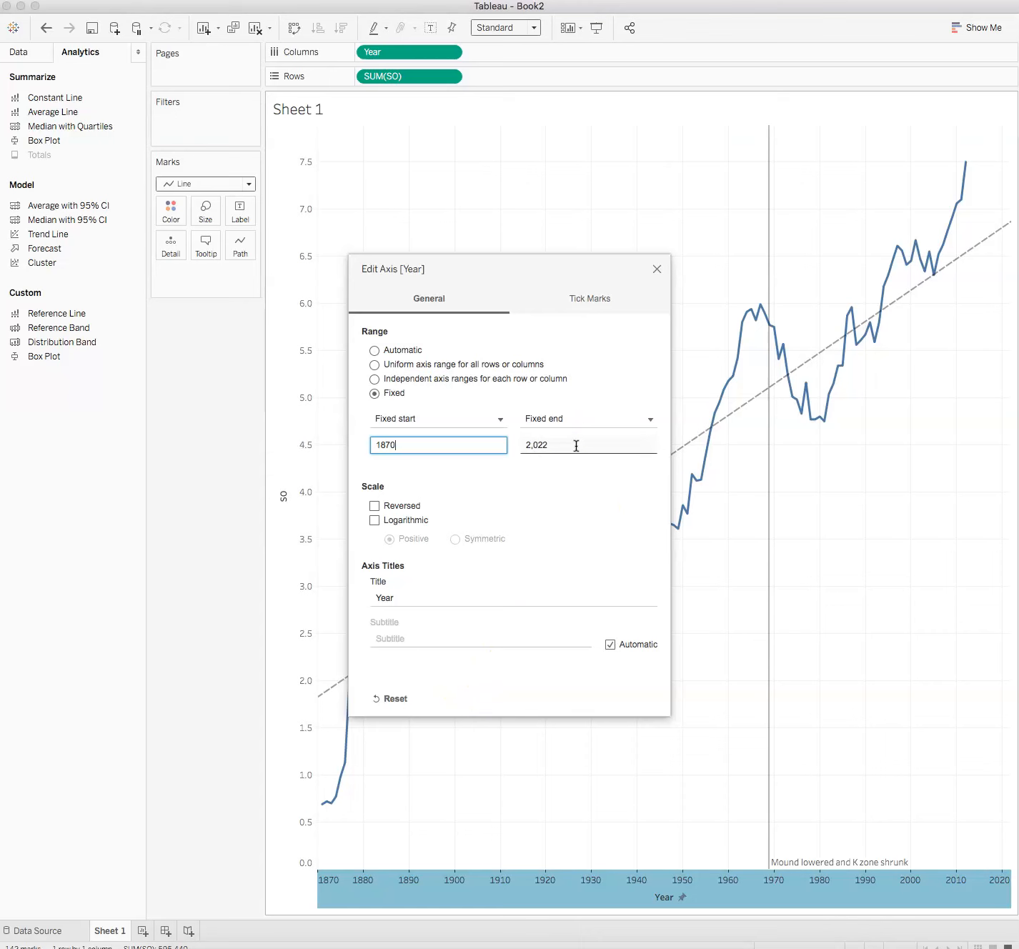
left_click(657, 269)
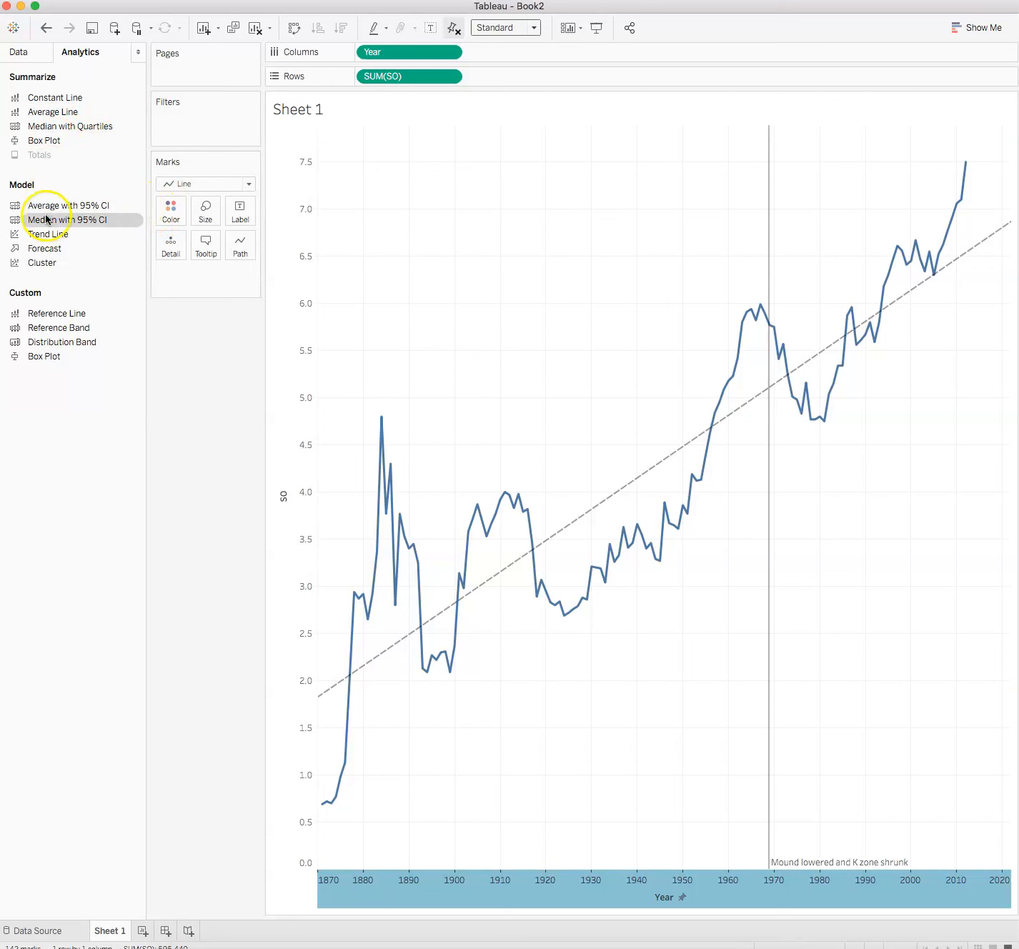
Add a constant reference line at year 1887 for the entire table, labelled "Strike rules enforced".
left_click(46, 312)
left_click_drag(46, 312, 390, 193)
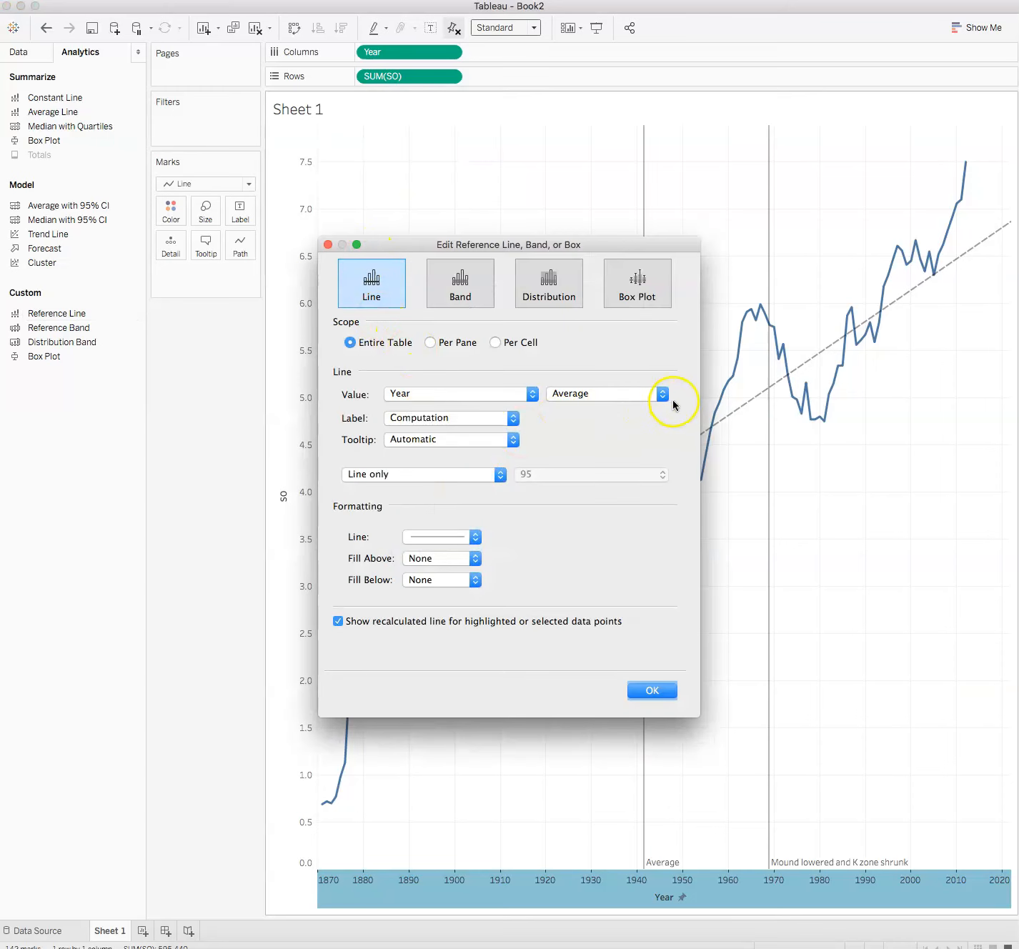
left_click(664, 393)
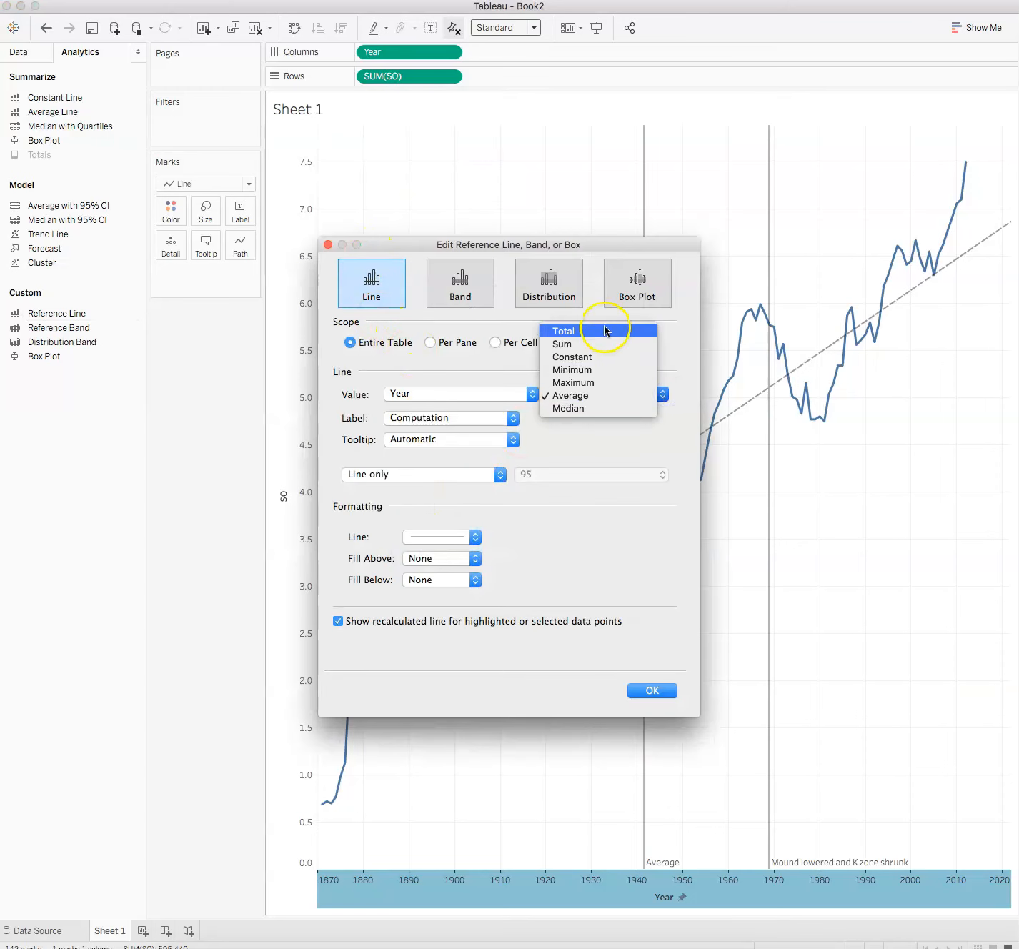
left_click(606, 356)
left_click(426, 395)
left_click_drag(426, 395, 377, 389)
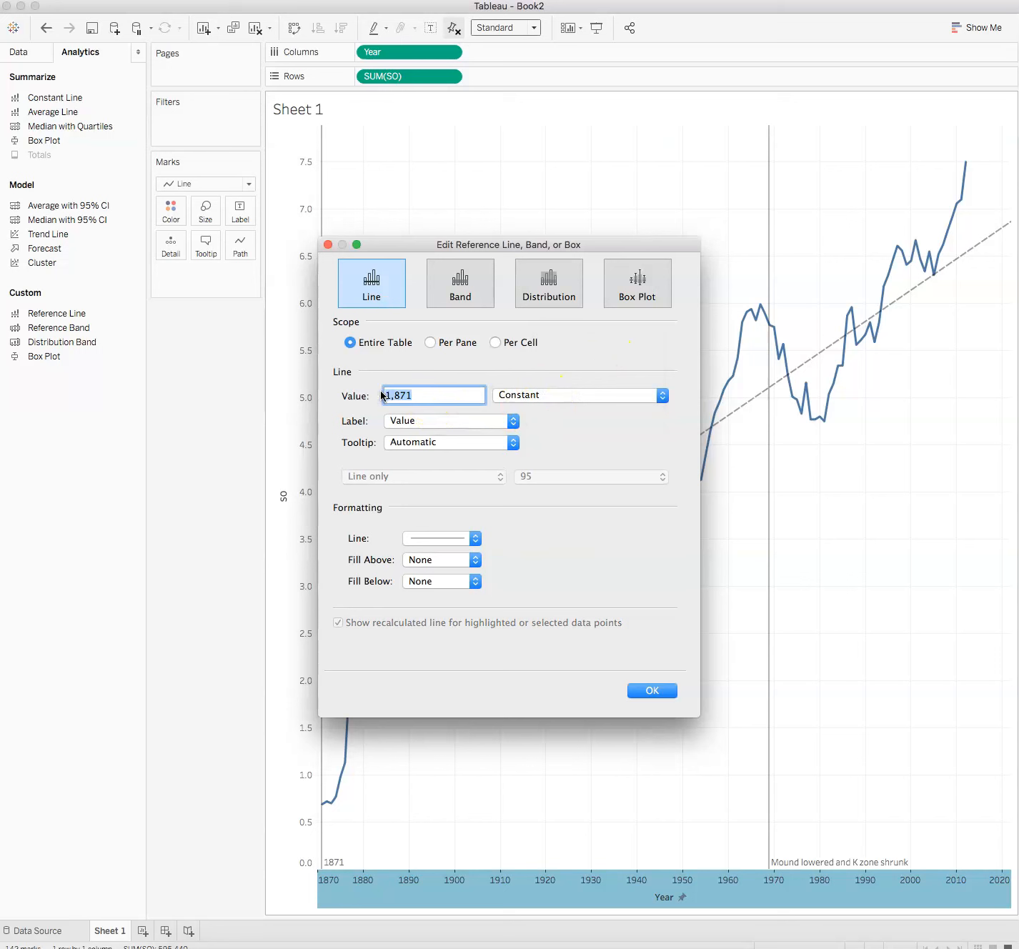
type("1887")
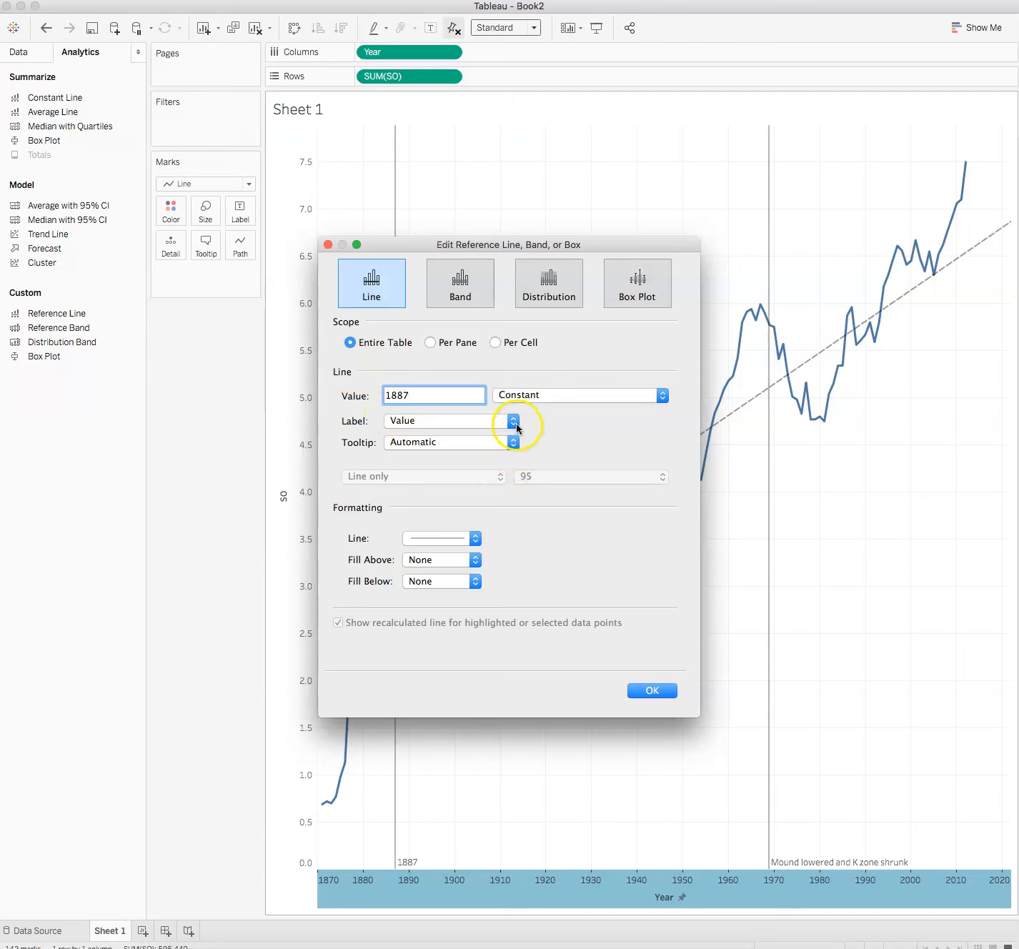
left_click(513, 423)
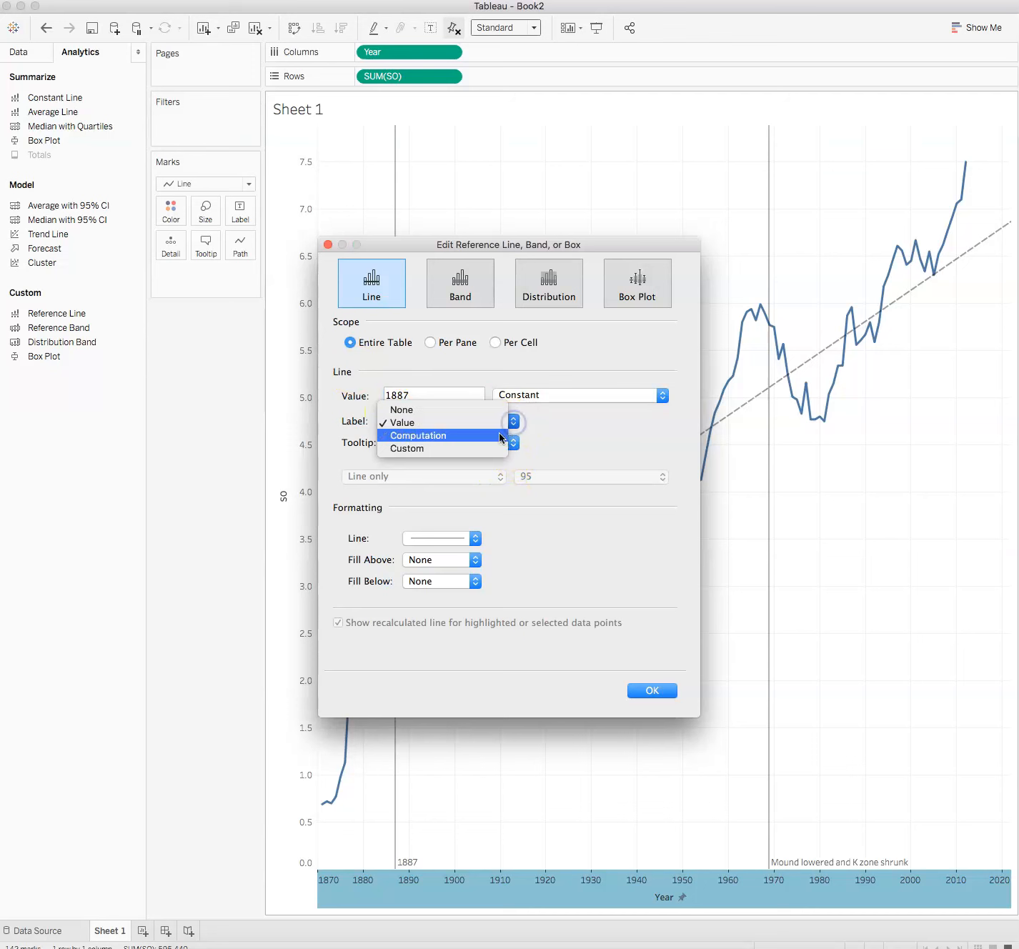
left_click(510, 448)
left_click(554, 420)
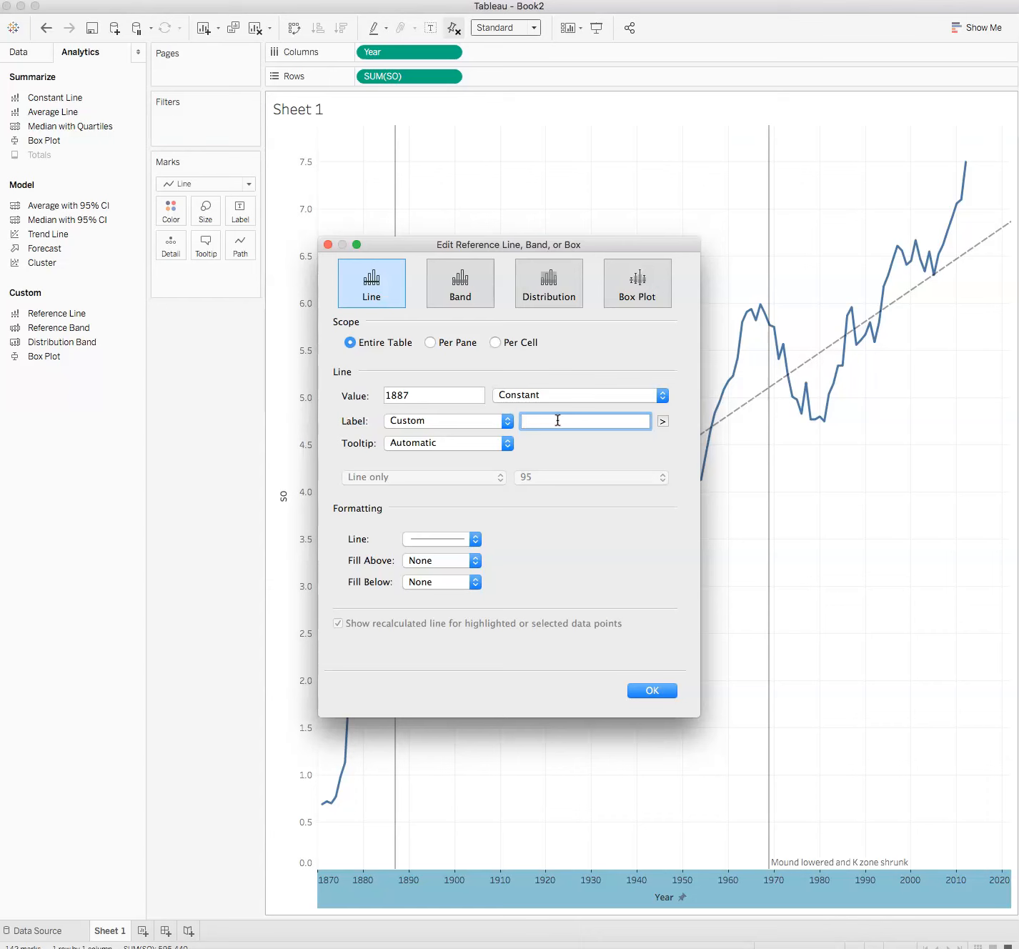
type("Strike rules enforced")
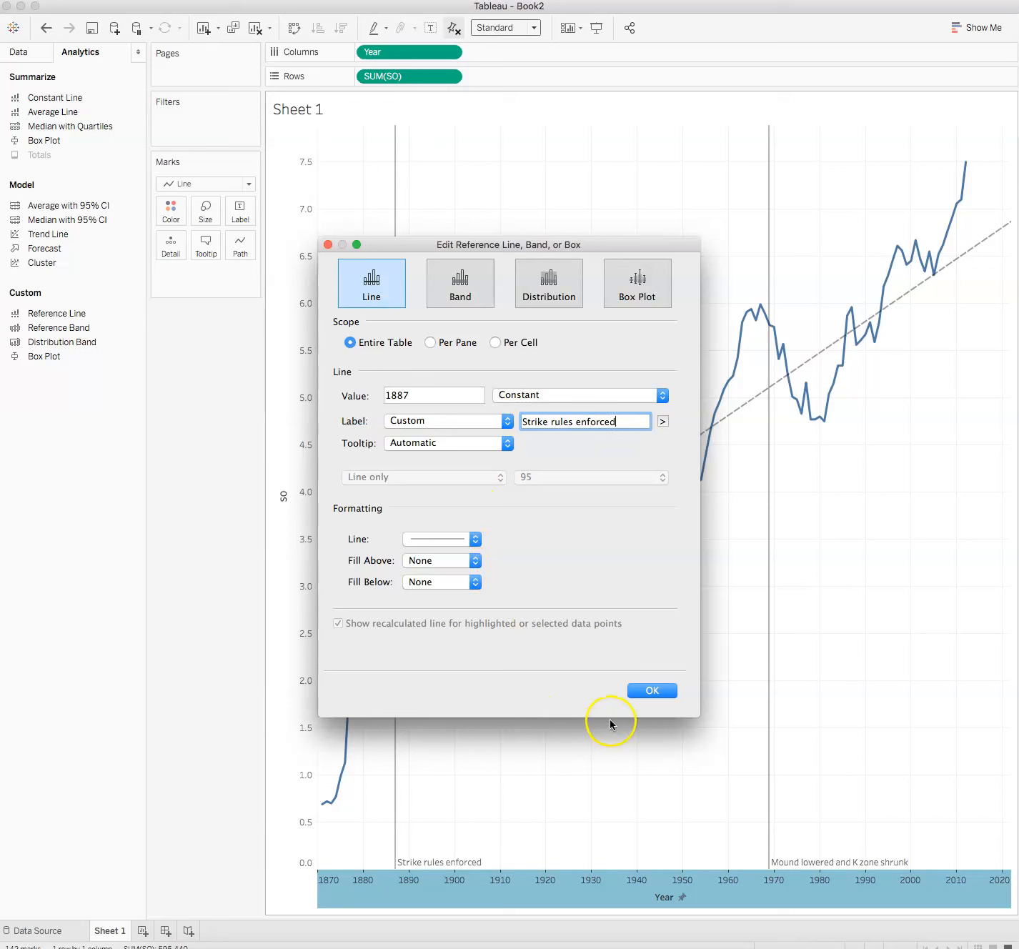
left_click(670, 689)
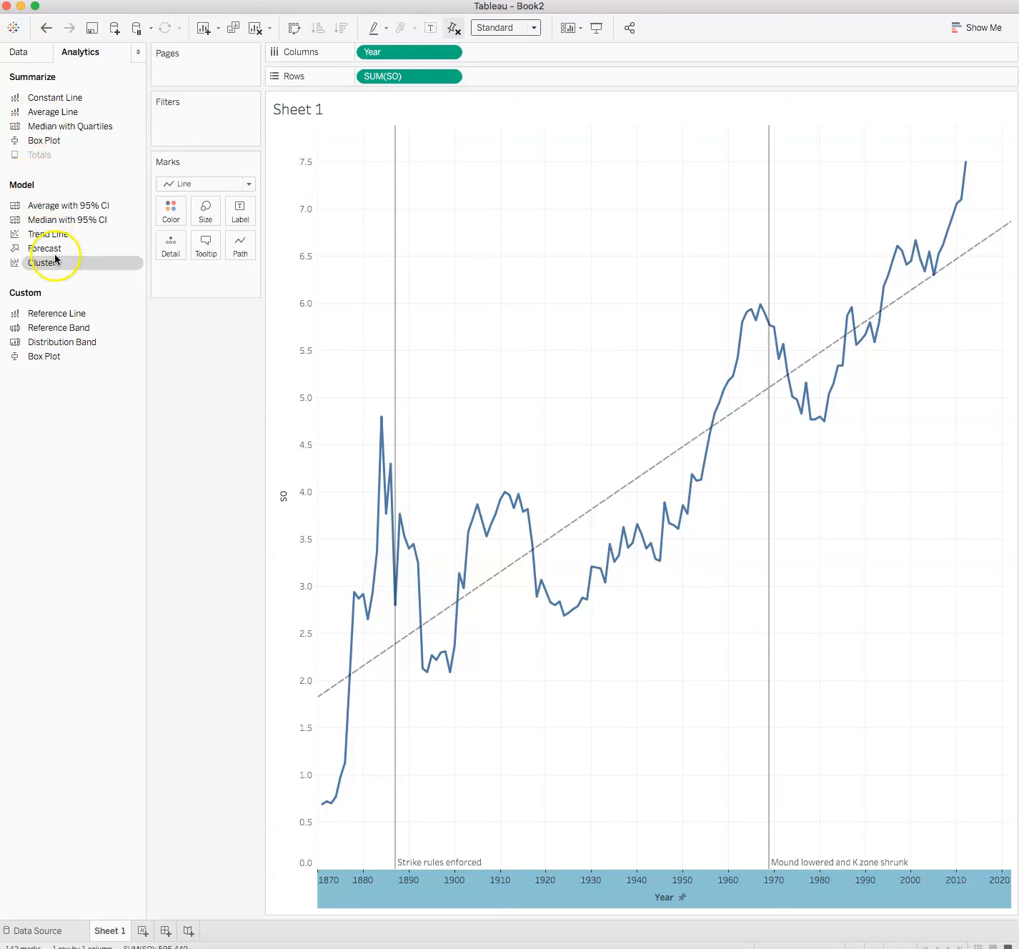
Add a constant reference line at year 1890 with the custom tooltip "Mound moved back to 60'6"".
left_click_drag(47, 314, 391, 191)
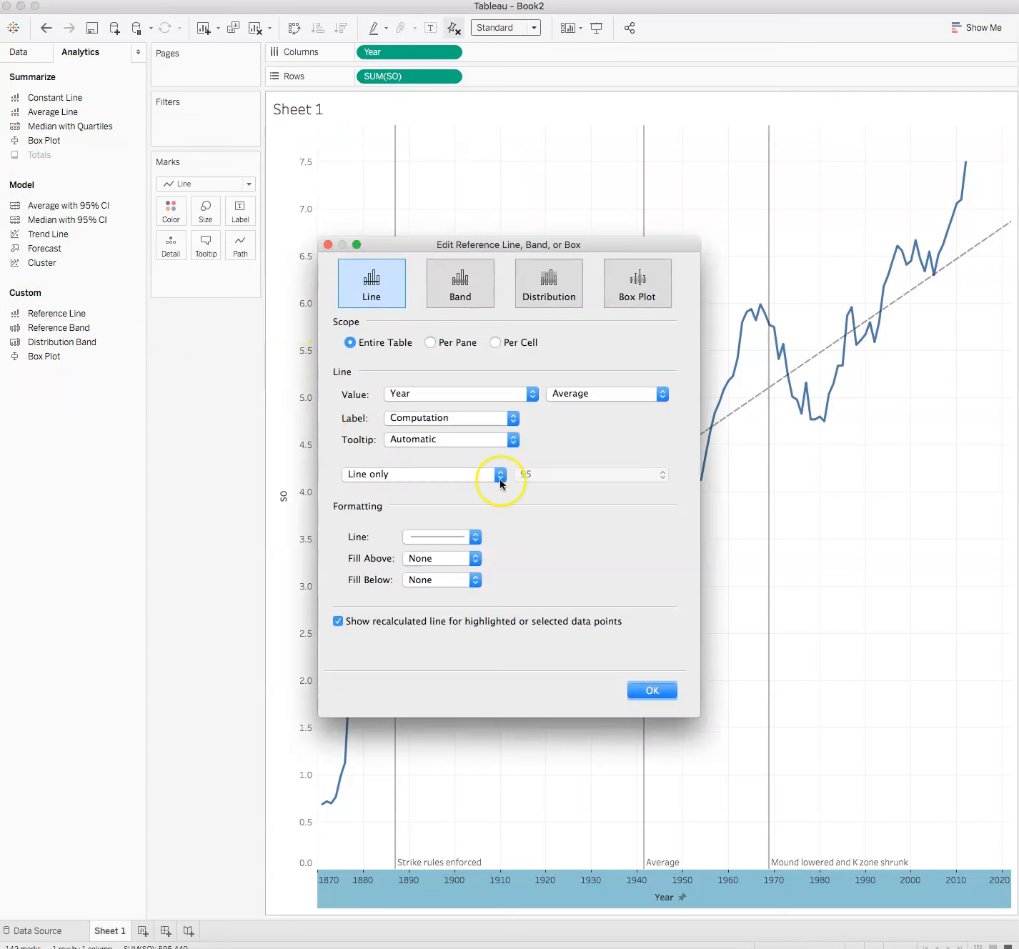
left_click(662, 394)
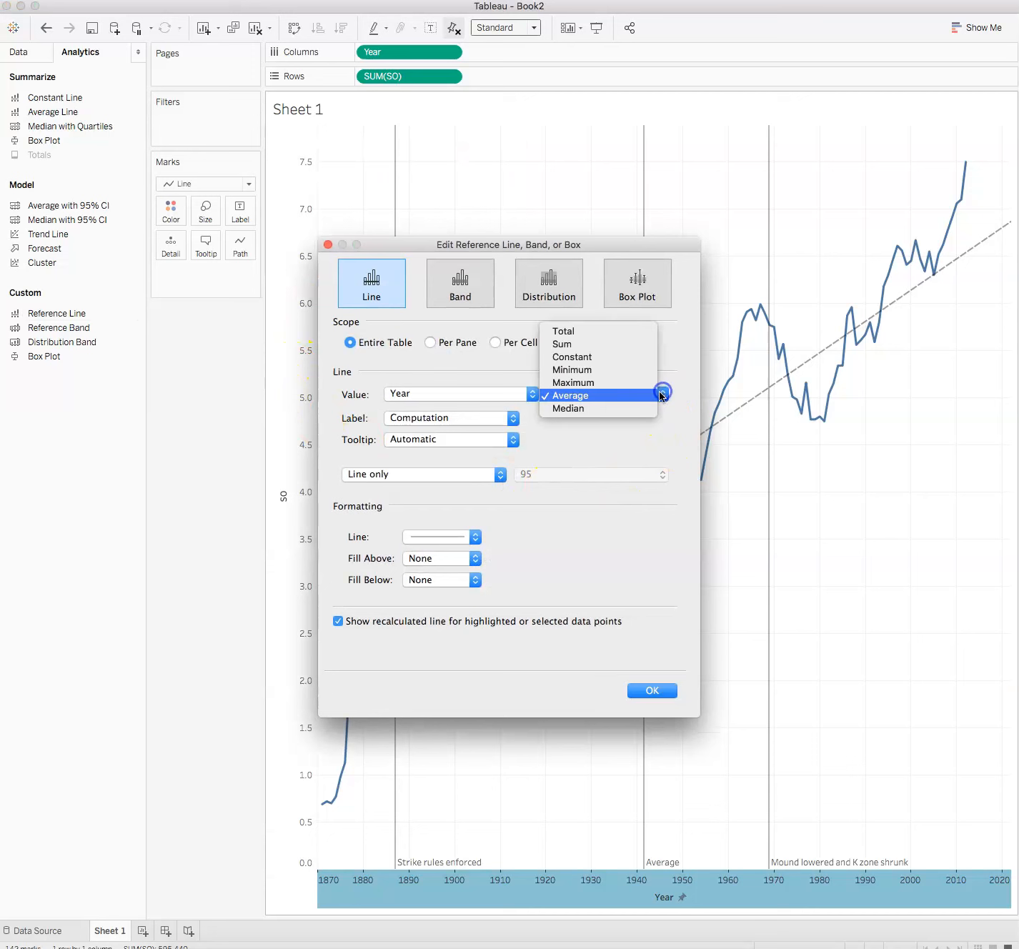
left_click(631, 355)
left_click_drag(418, 397, 357, 388)
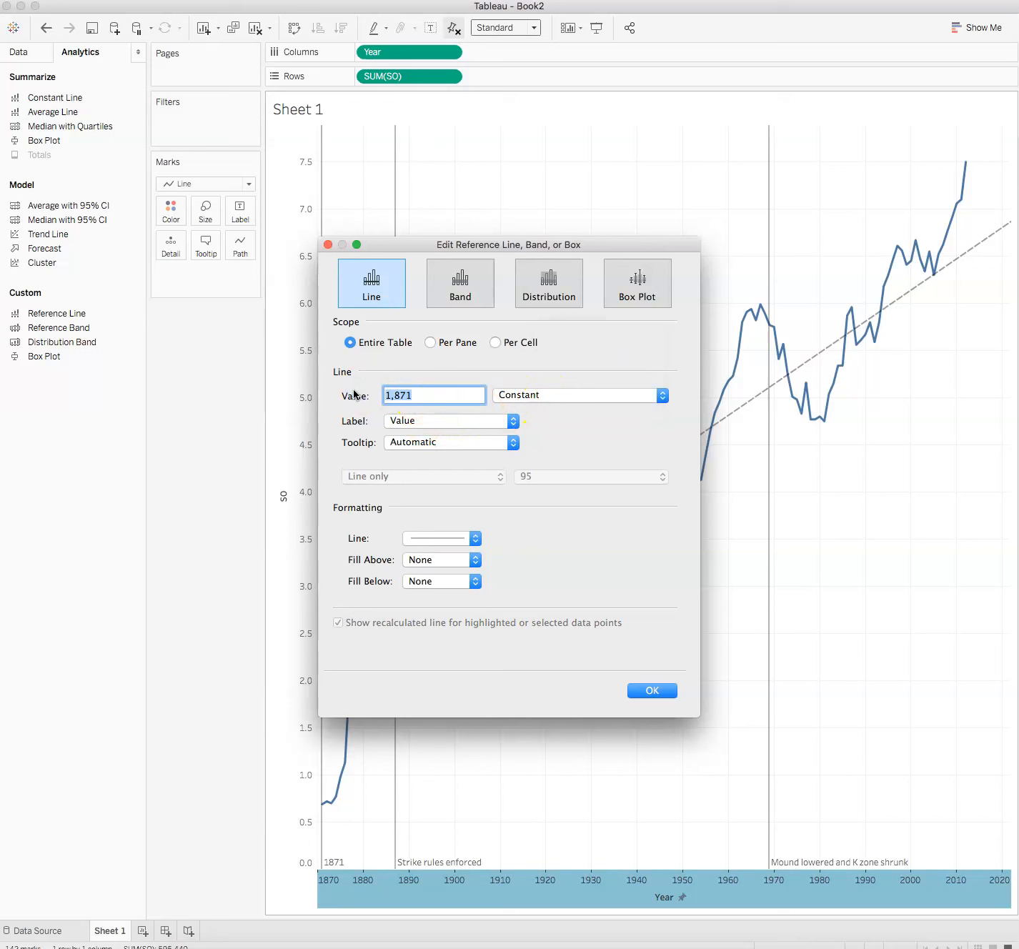
type("1890")
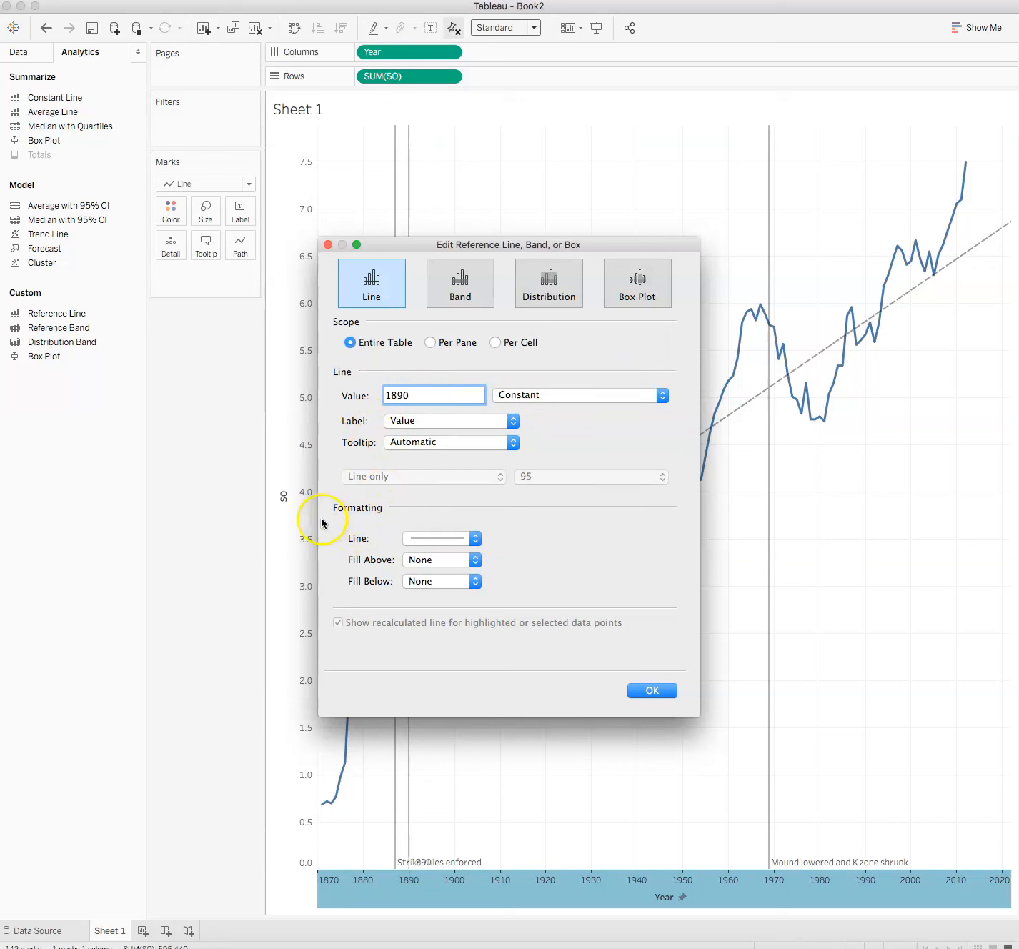
left_click(509, 443)
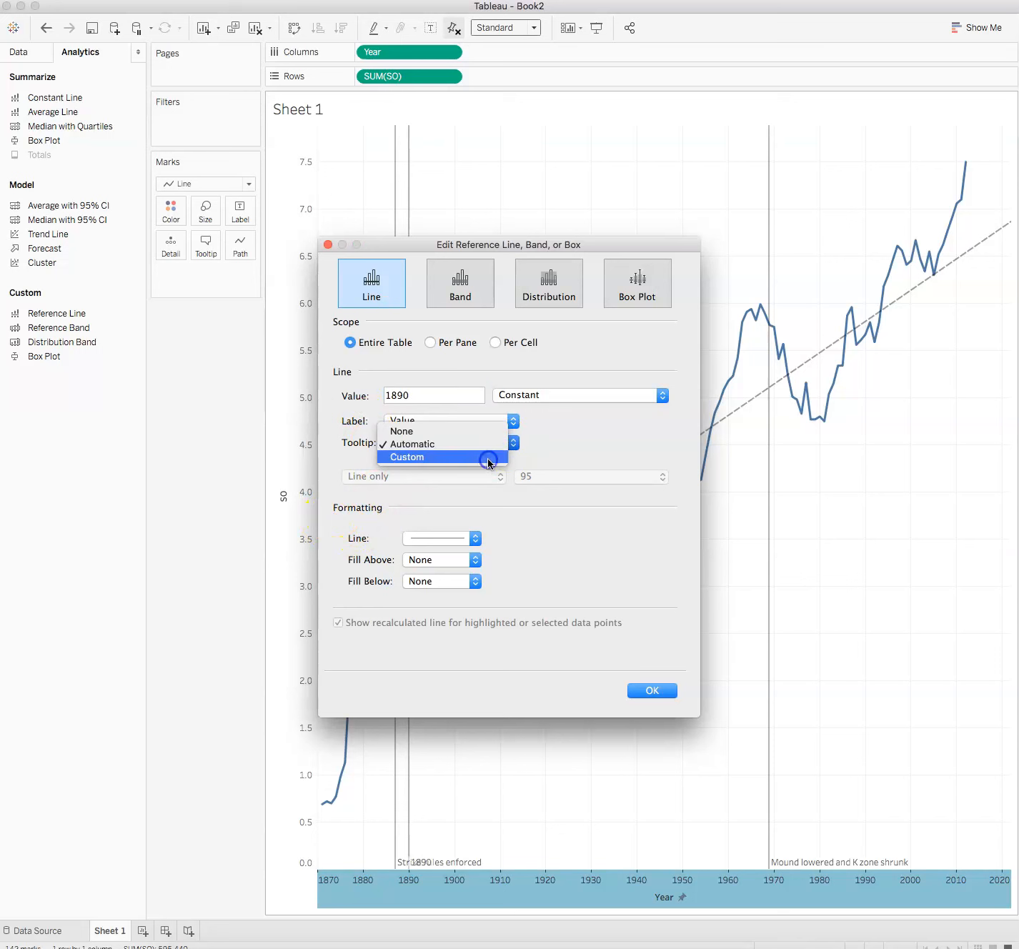
left_click(489, 457)
left_click(543, 441)
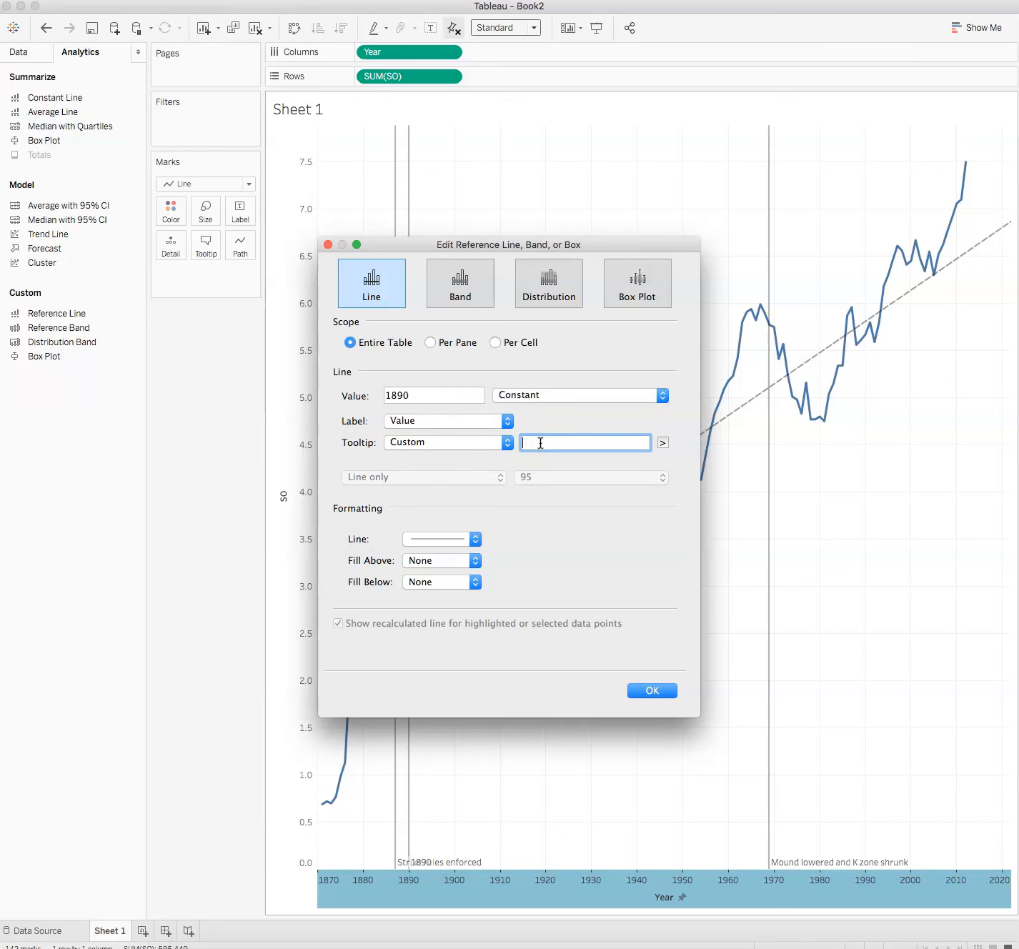
type("Mound moved back 60'6\"")
left_click(611, 442)
type("to")
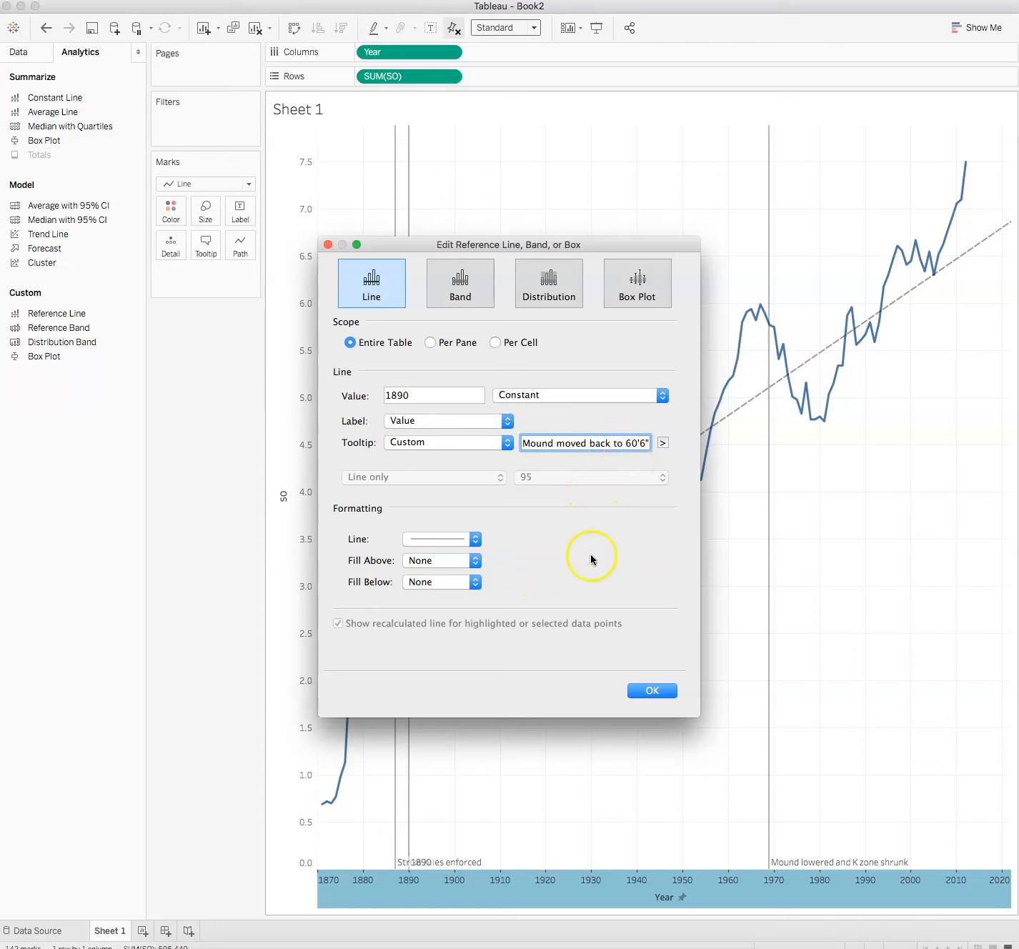
left_click(652, 689)
mouse_move(412, 548)
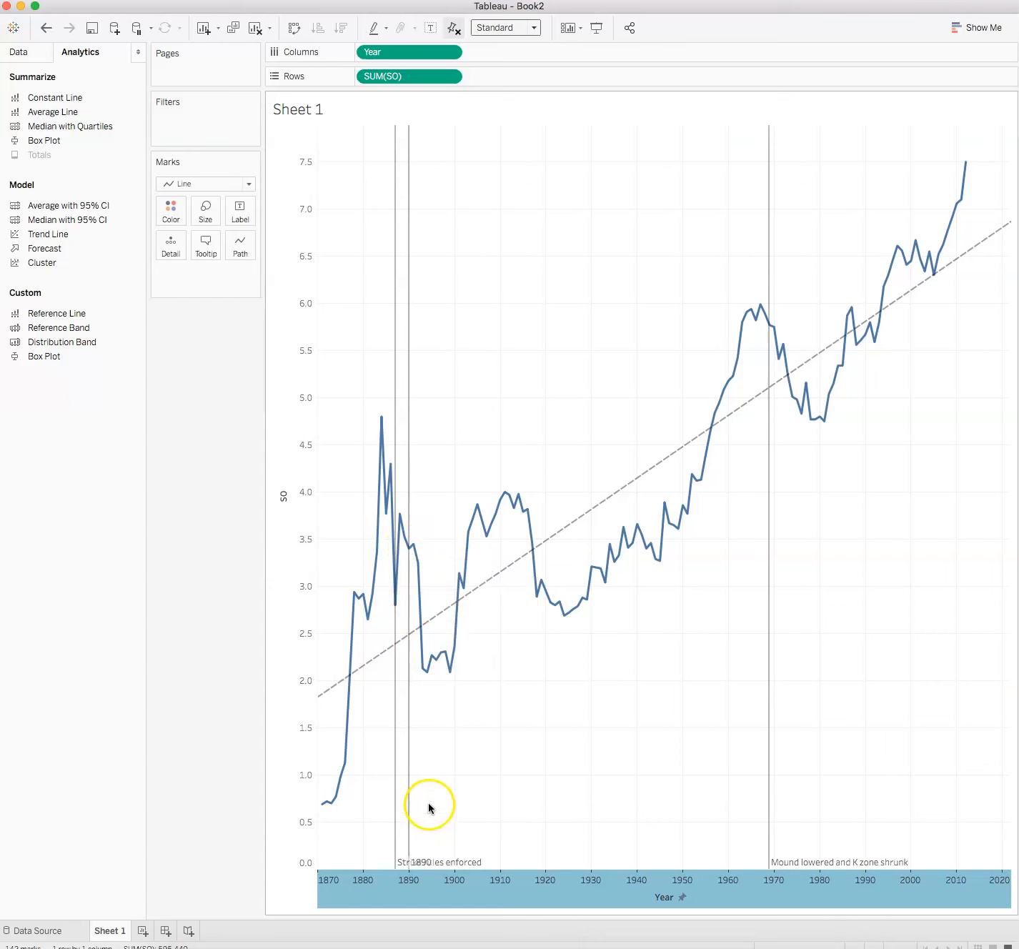
mouse_move(407, 818)
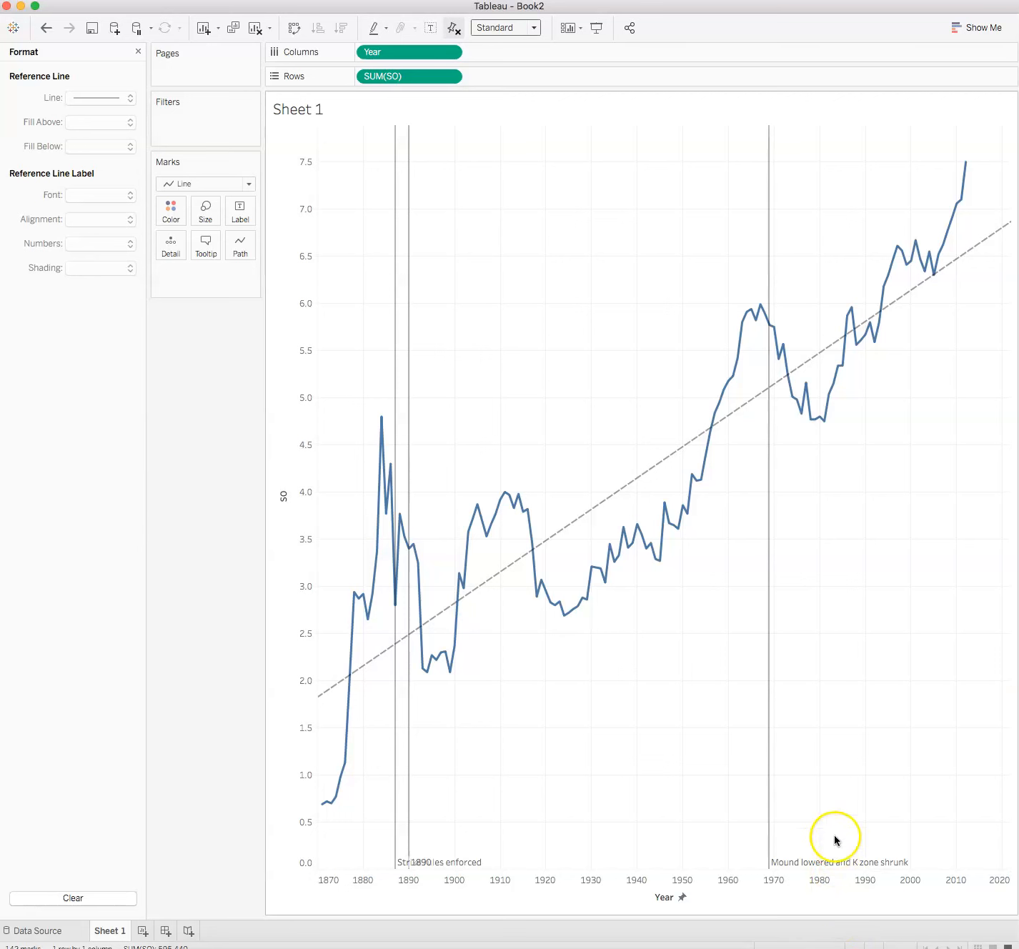
Undo the last reference line change.
mouse_move(822, 425)
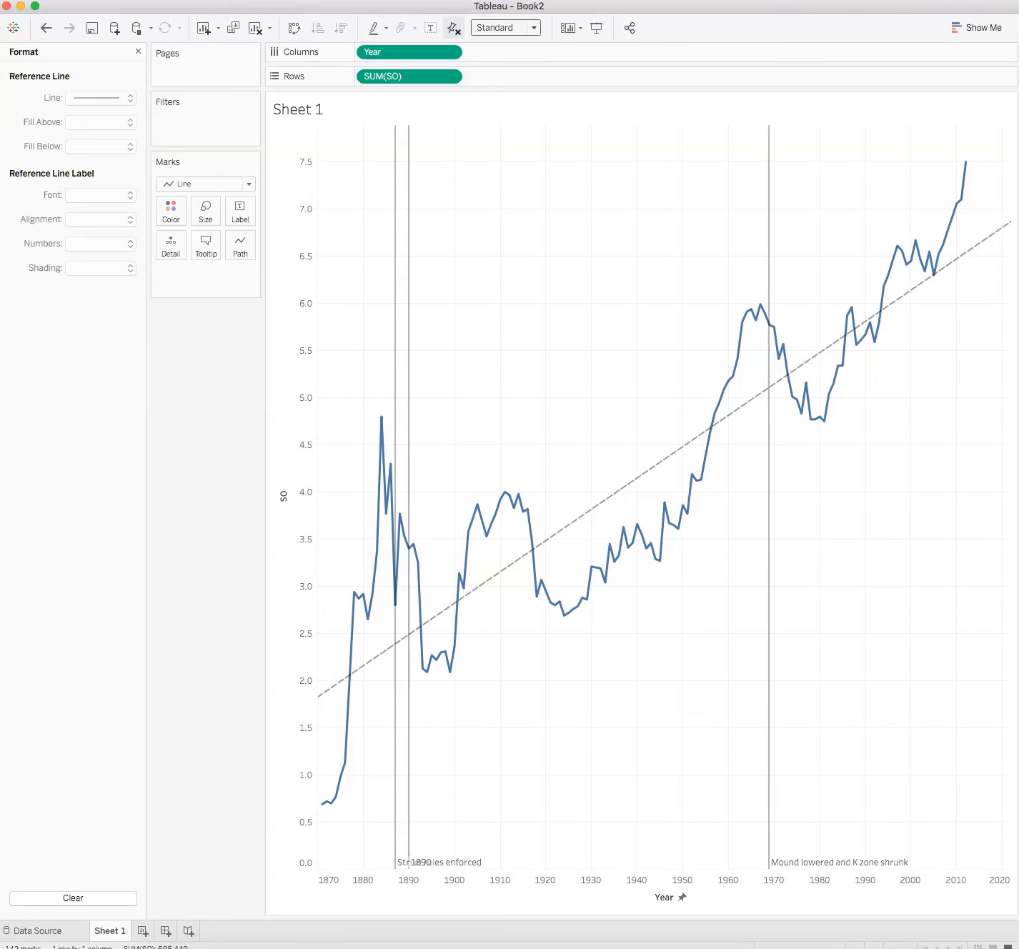
left_click(46, 27)
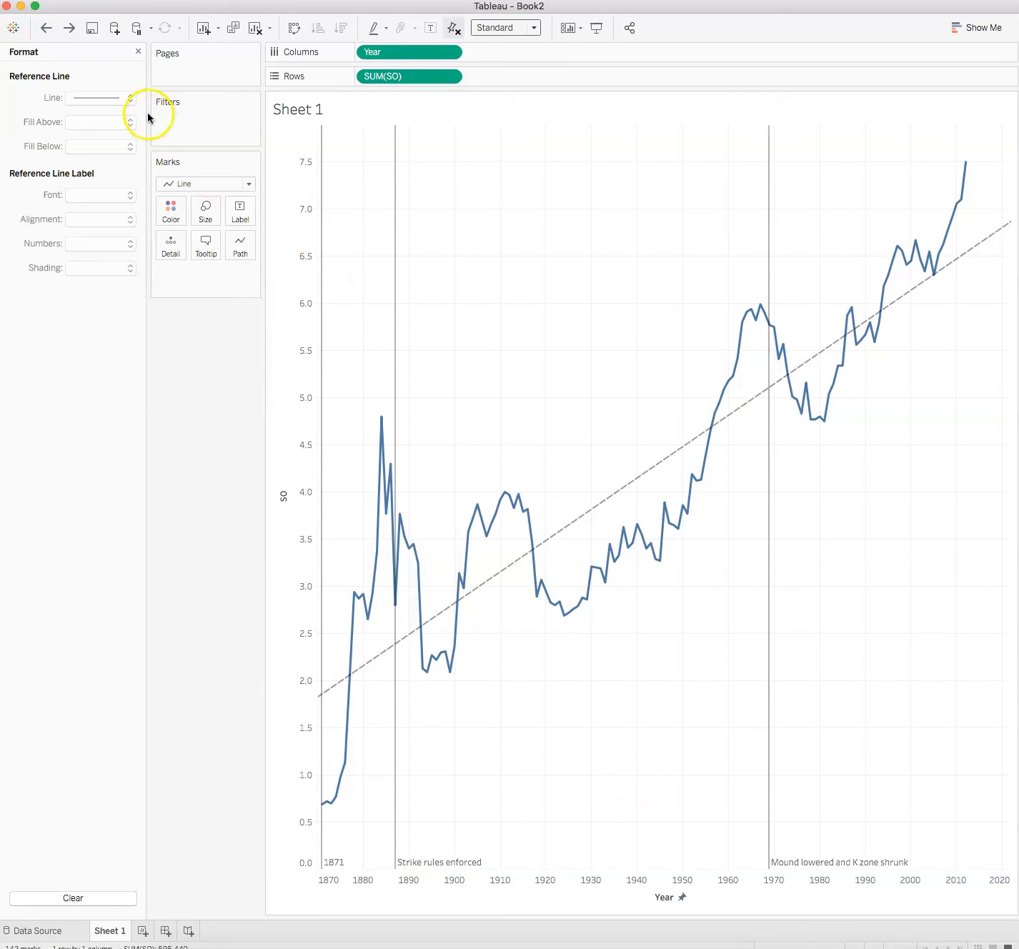
Create a new calculated field named Pitchers per Team from the measures list.
left_click(138, 51)
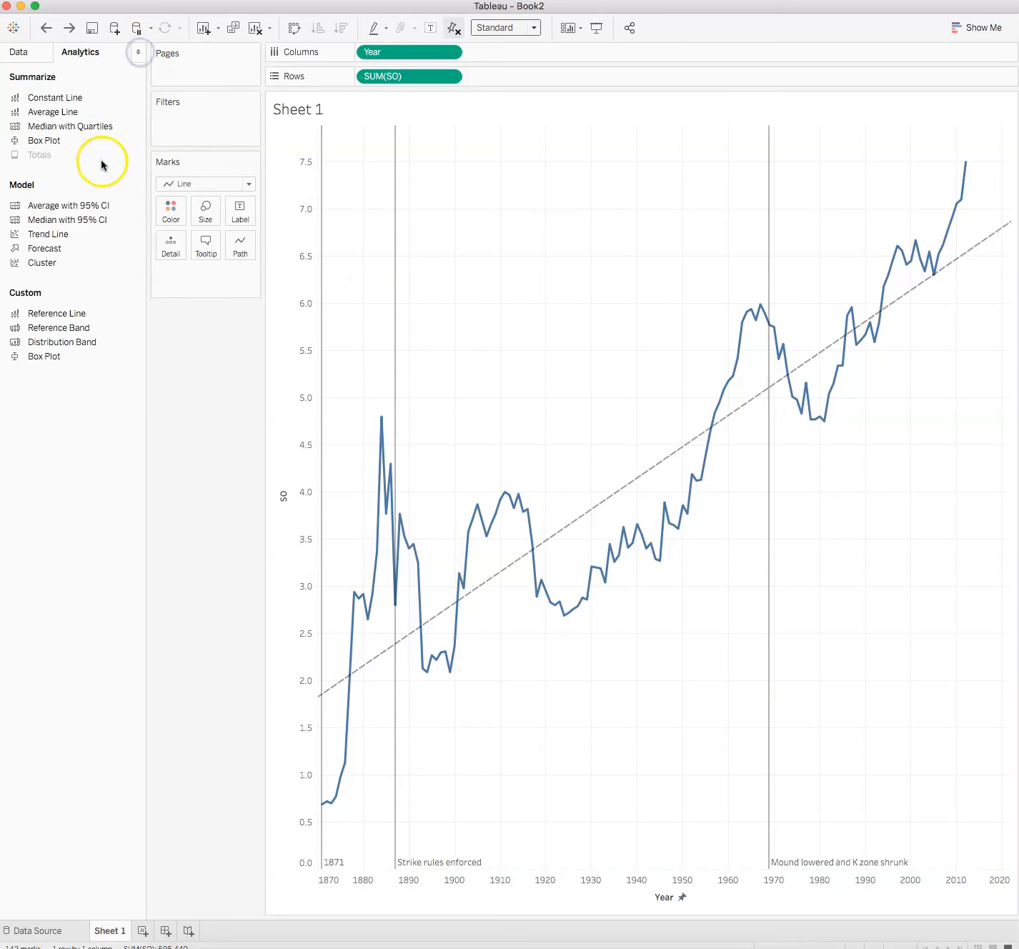
left_click(18, 53)
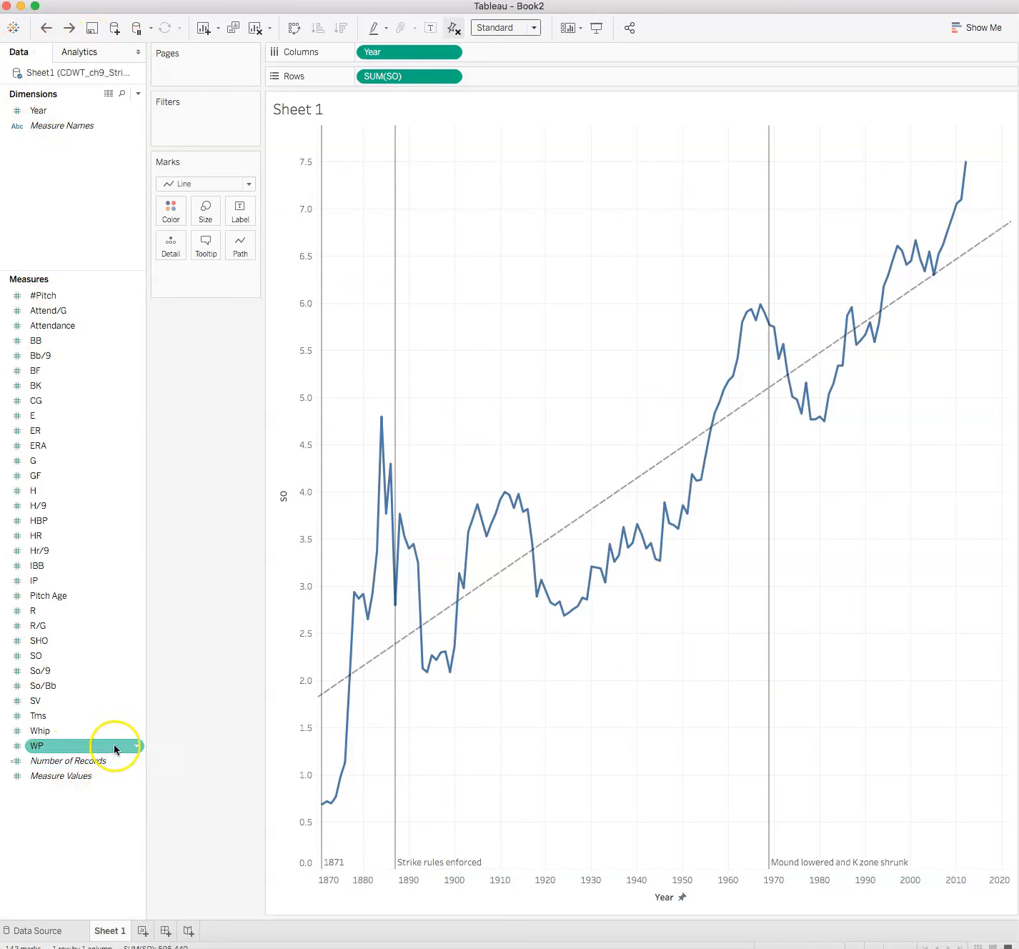
right_click(71, 822)
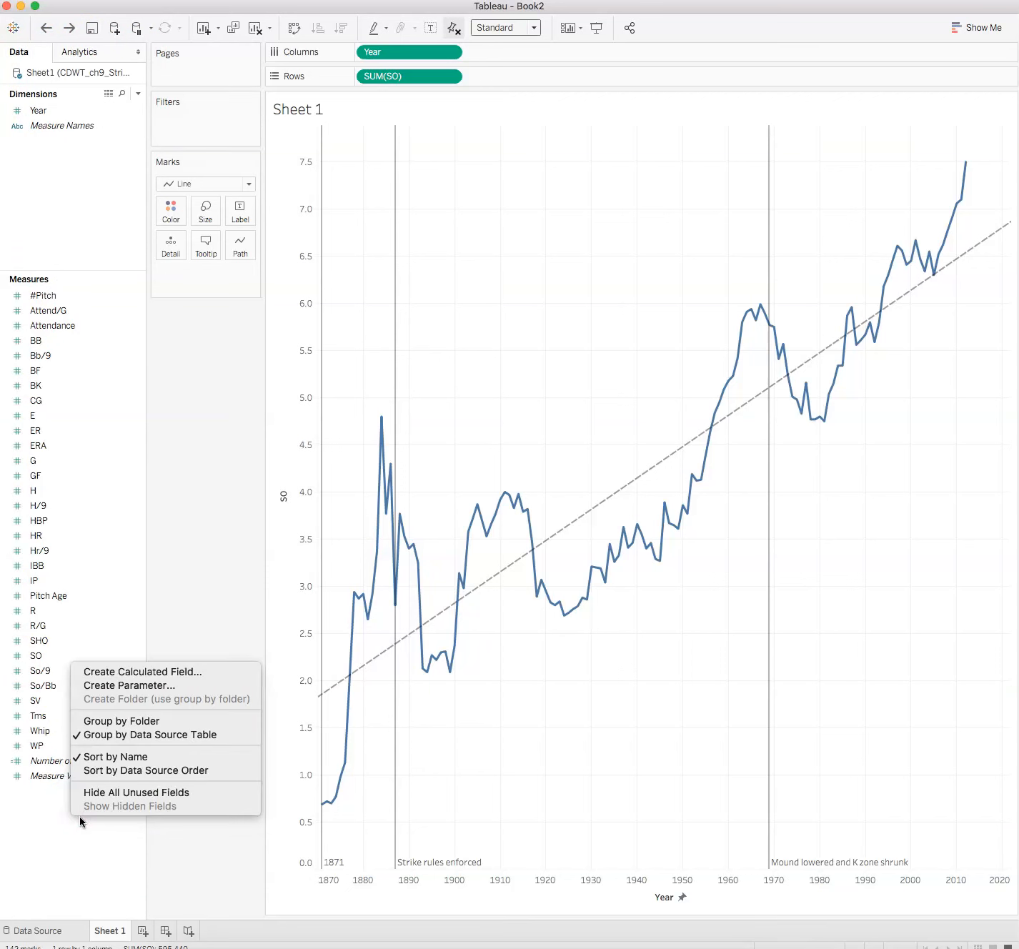
left_click(166, 670)
left_click(238, 243)
left_click_drag(237, 234, 148, 224)
type("Pitchers per TEa")
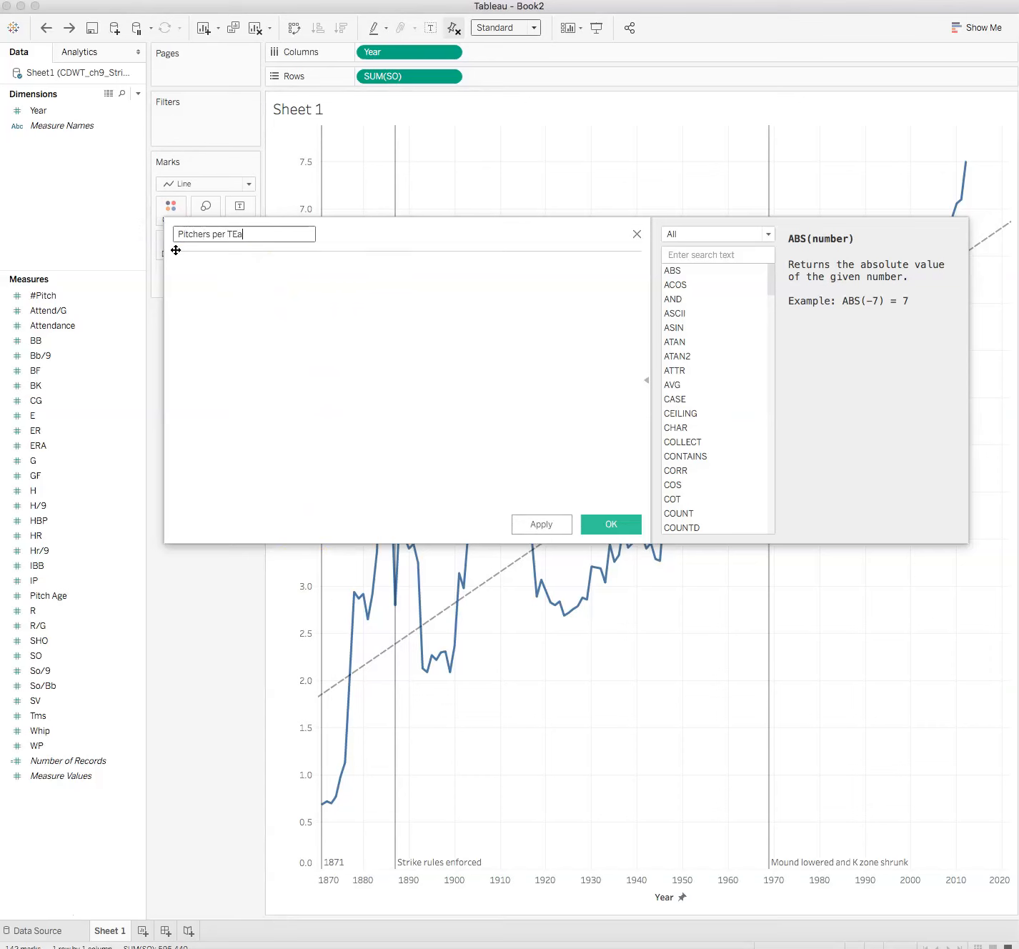
left_click(238, 235)
key("BackSpace")
type("eam")
left_click(247, 296)
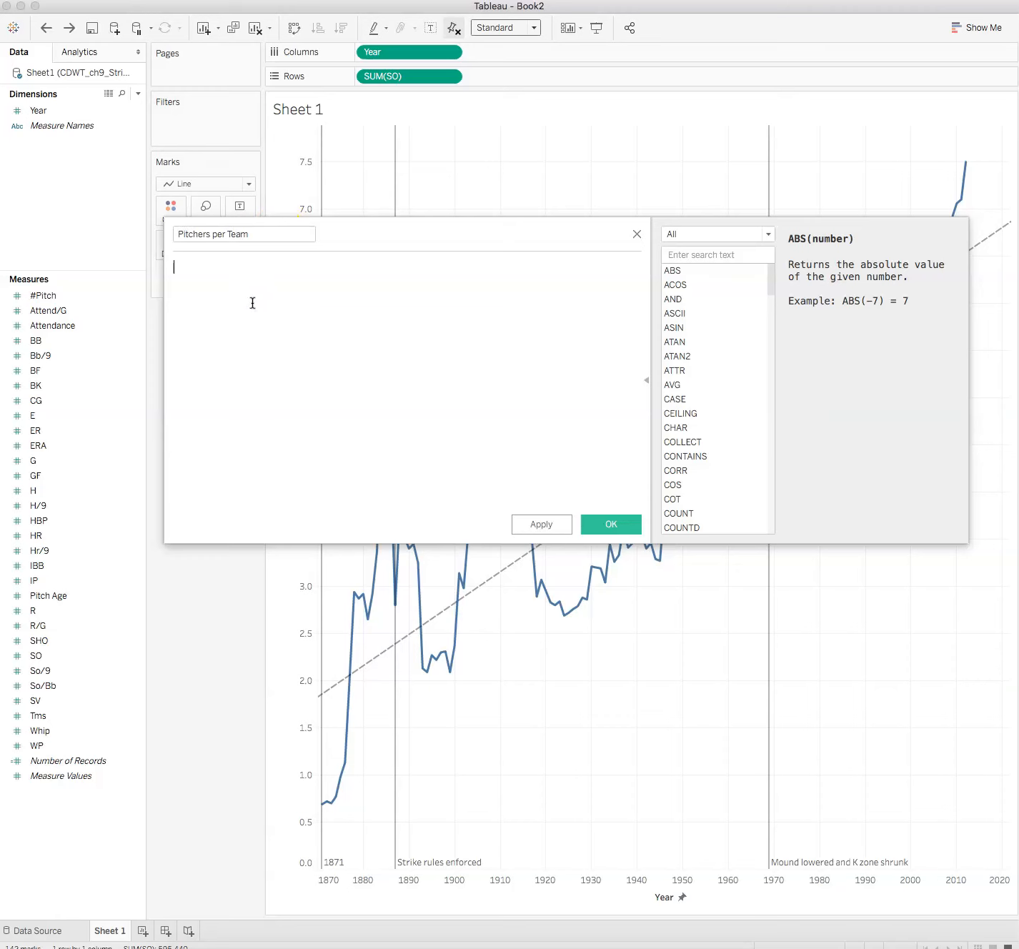
Enter the formula SUM([#Pitch])/SUM([Tms]) and save the calculated field.
type("SUM(")
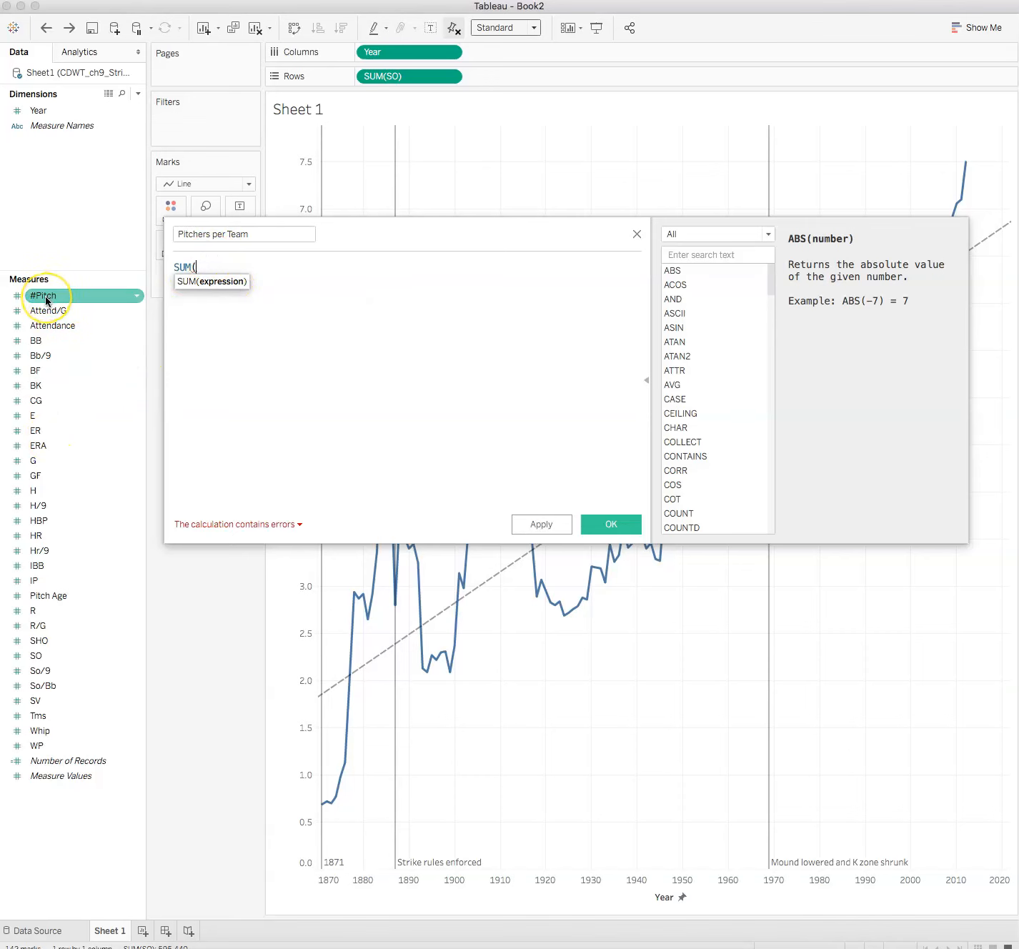
left_click_drag(46, 300, 232, 293)
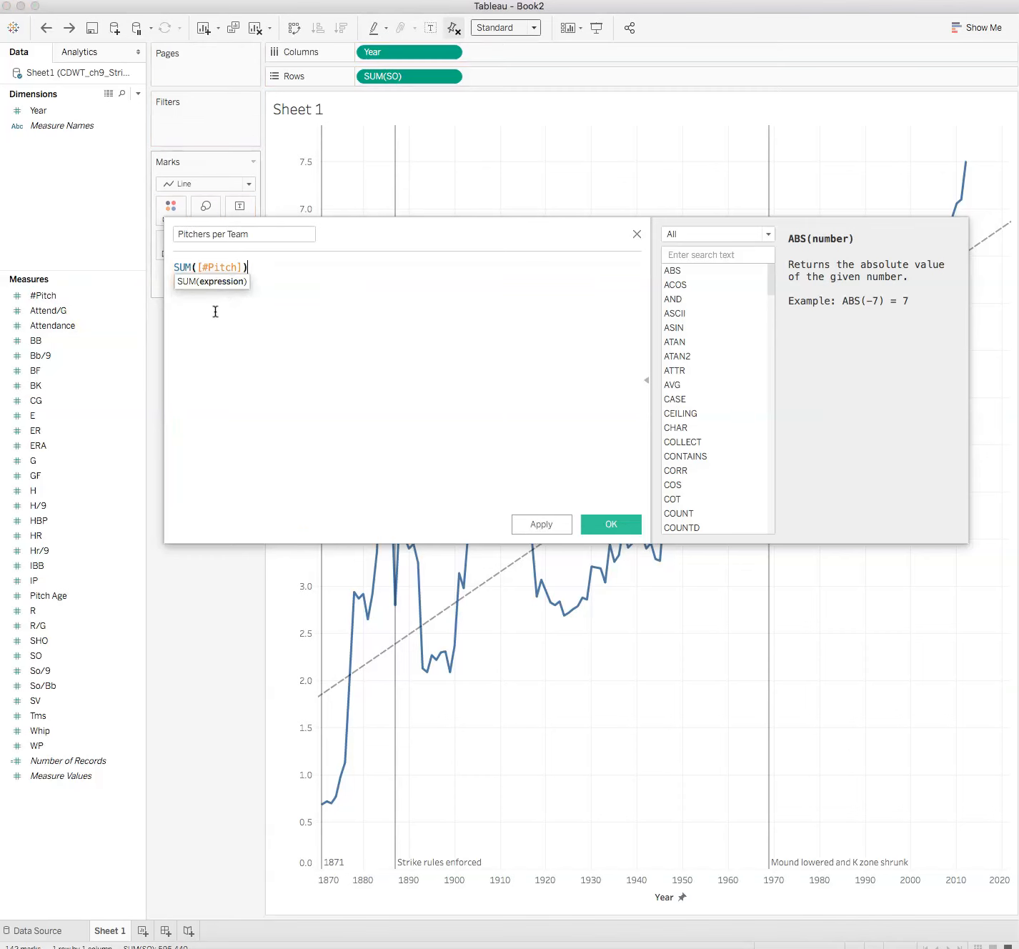
type(")/SUM(")
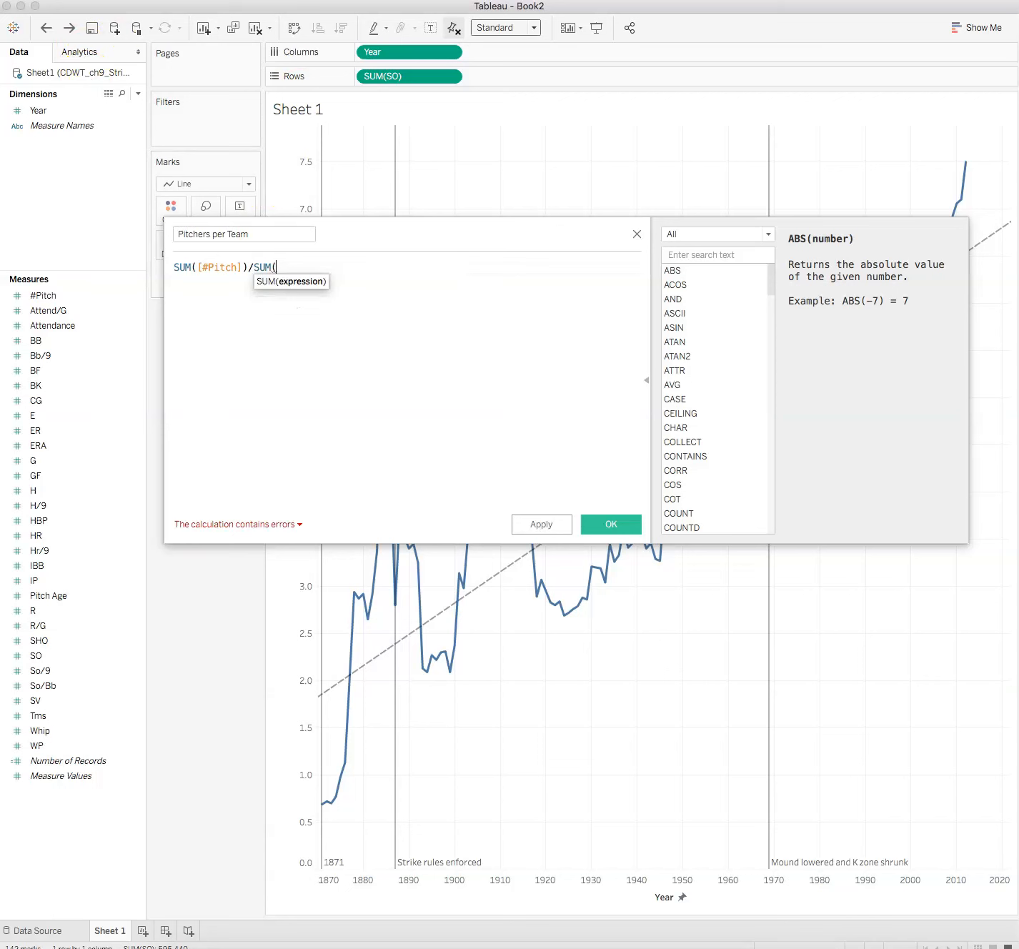
left_click(75, 583)
left_click_drag(42, 715, 339, 300)
type(")")
left_click(461, 444)
left_click(607, 525)
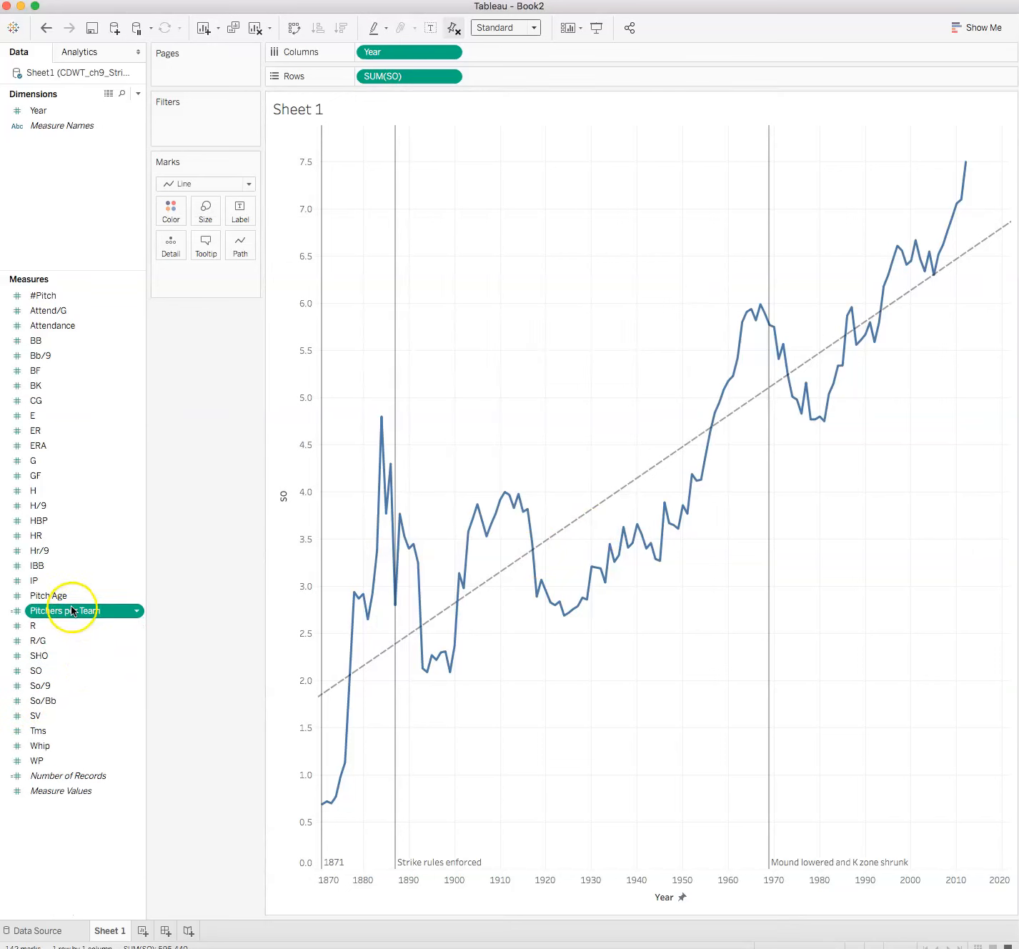
Add Pitchers per Team to Rows and show it on a dual axis with SO.
left_click_drag(67, 612, 580, 79)
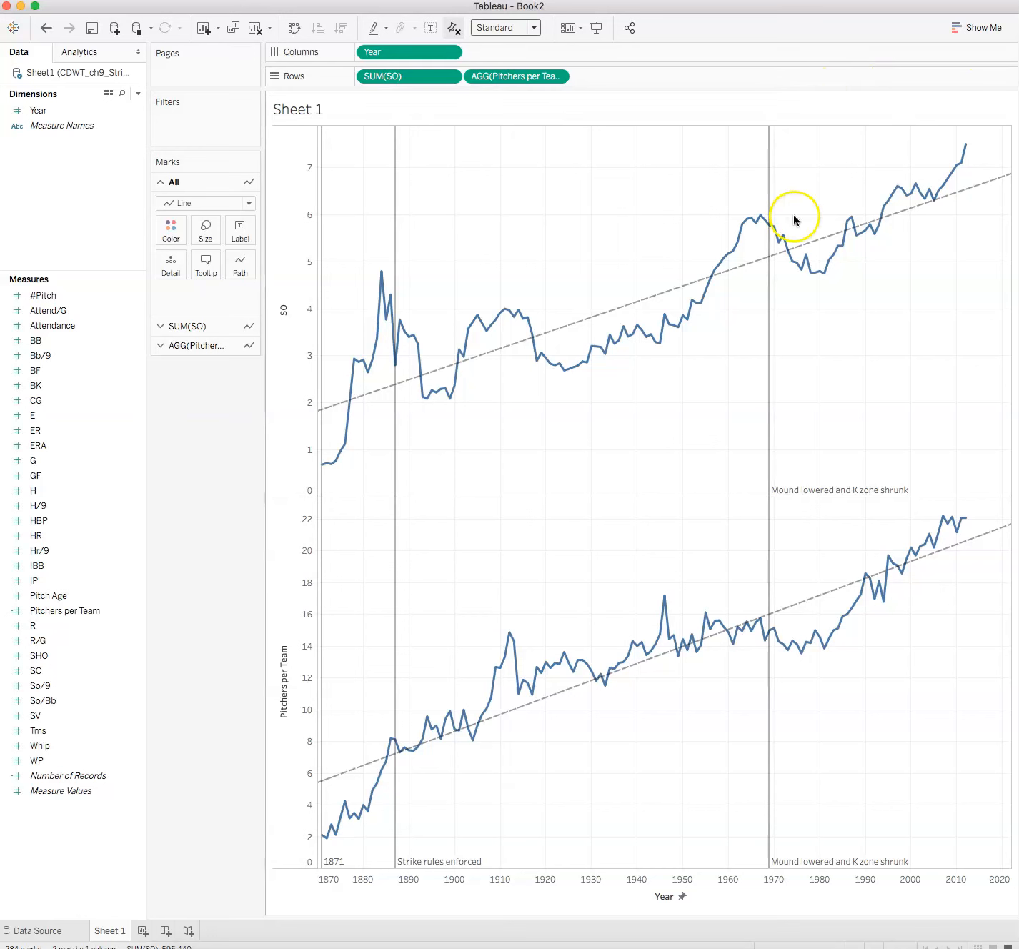
left_click(558, 76)
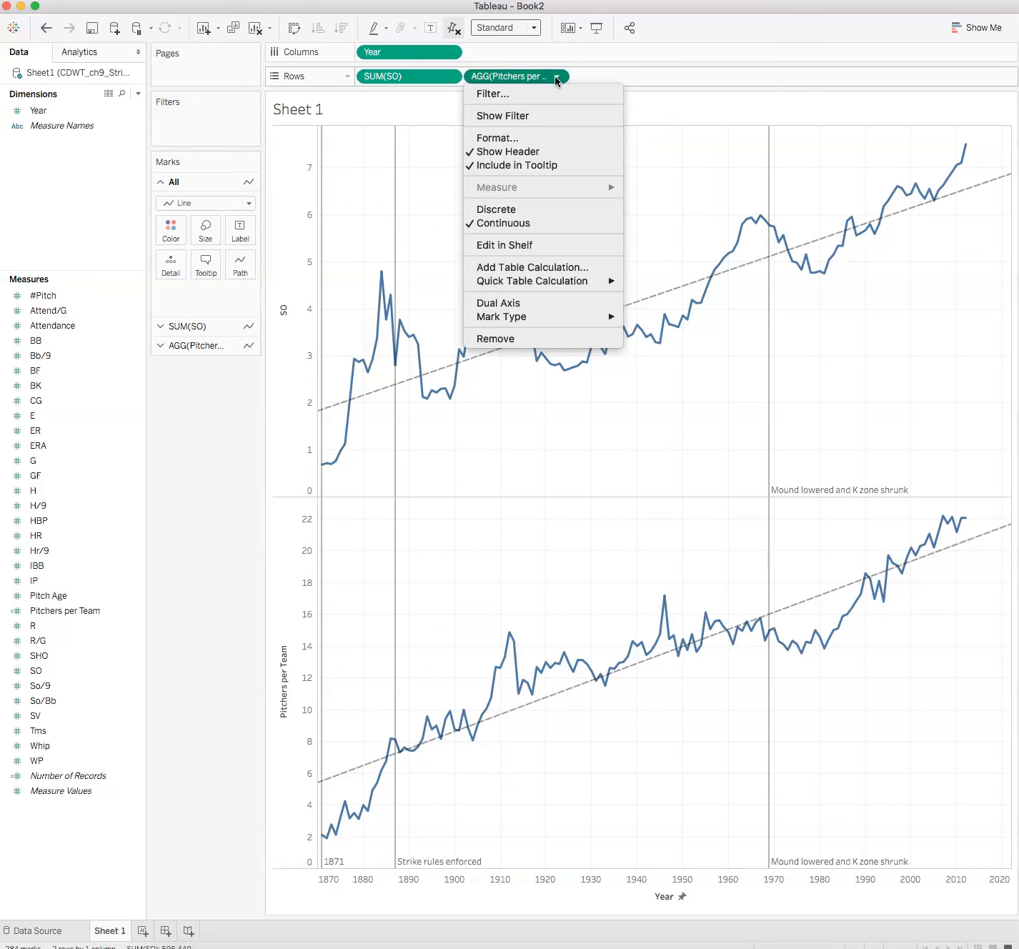
left_click(550, 305)
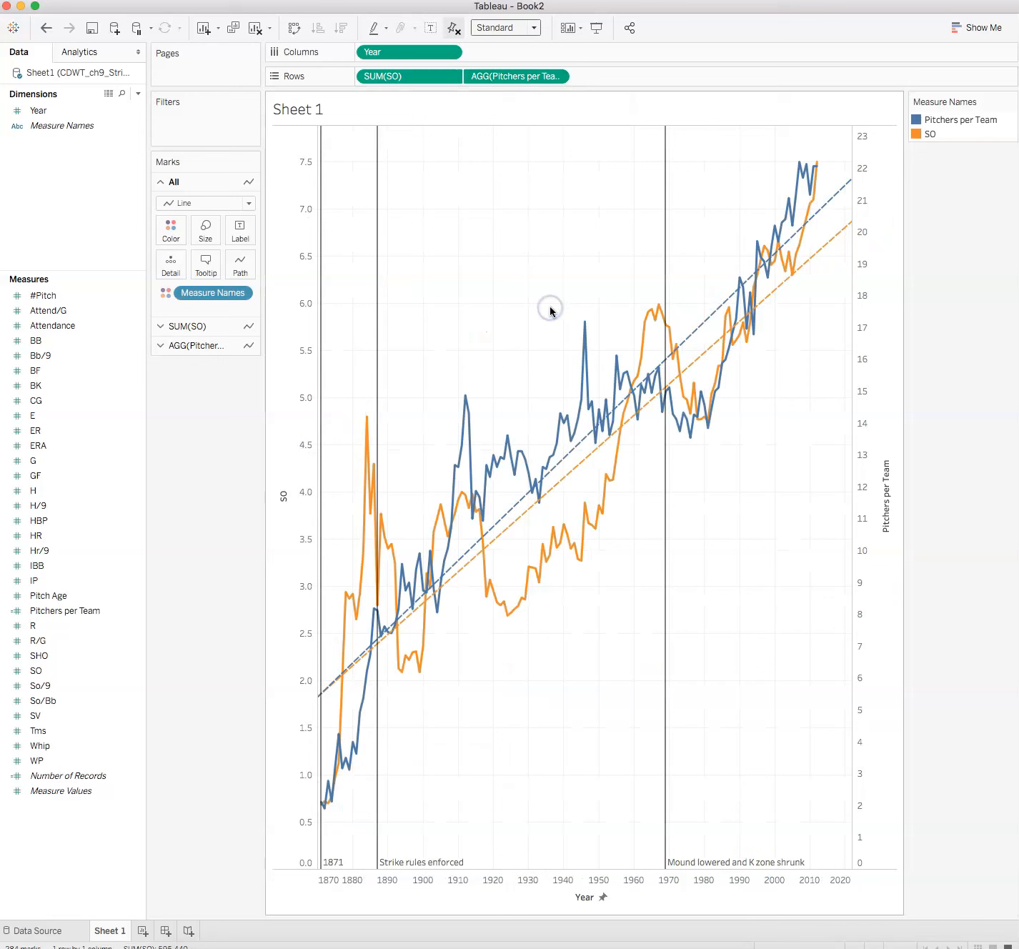
Change the SO line color to red in the Measure Names color settings.
mouse_move(516, 530)
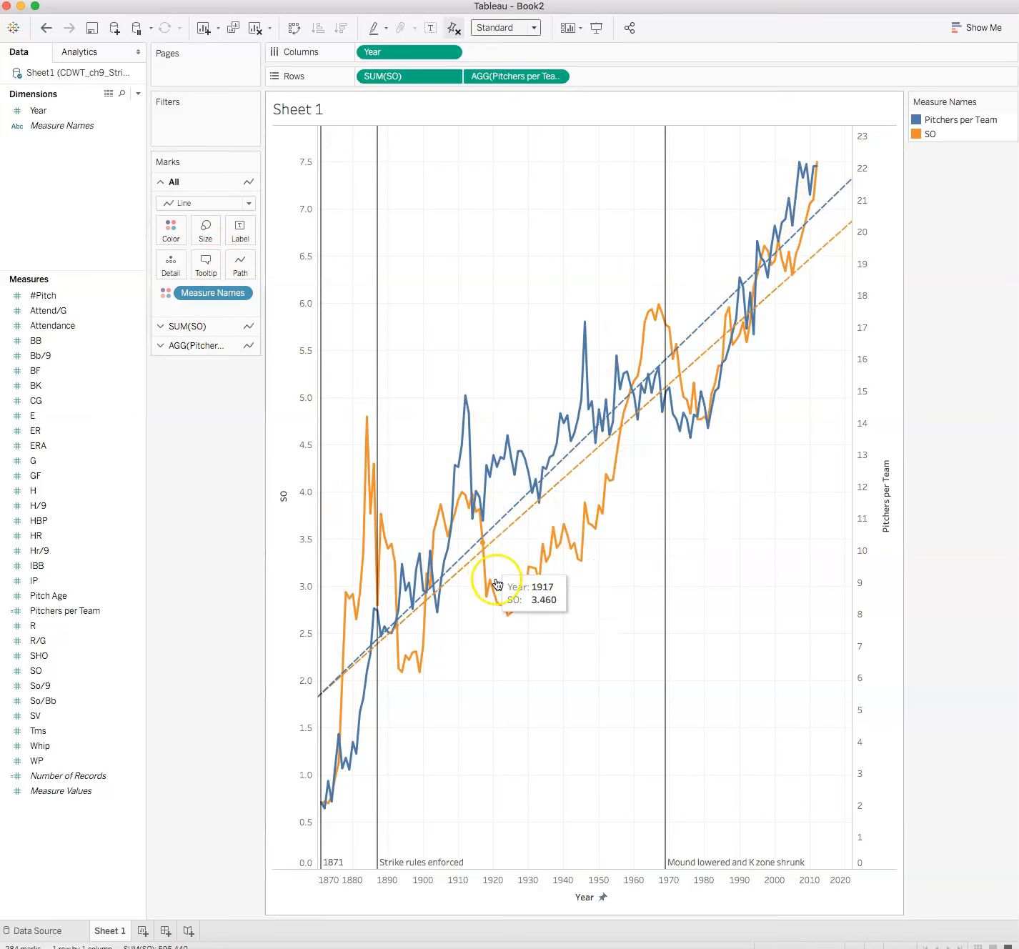
mouse_move(504, 620)
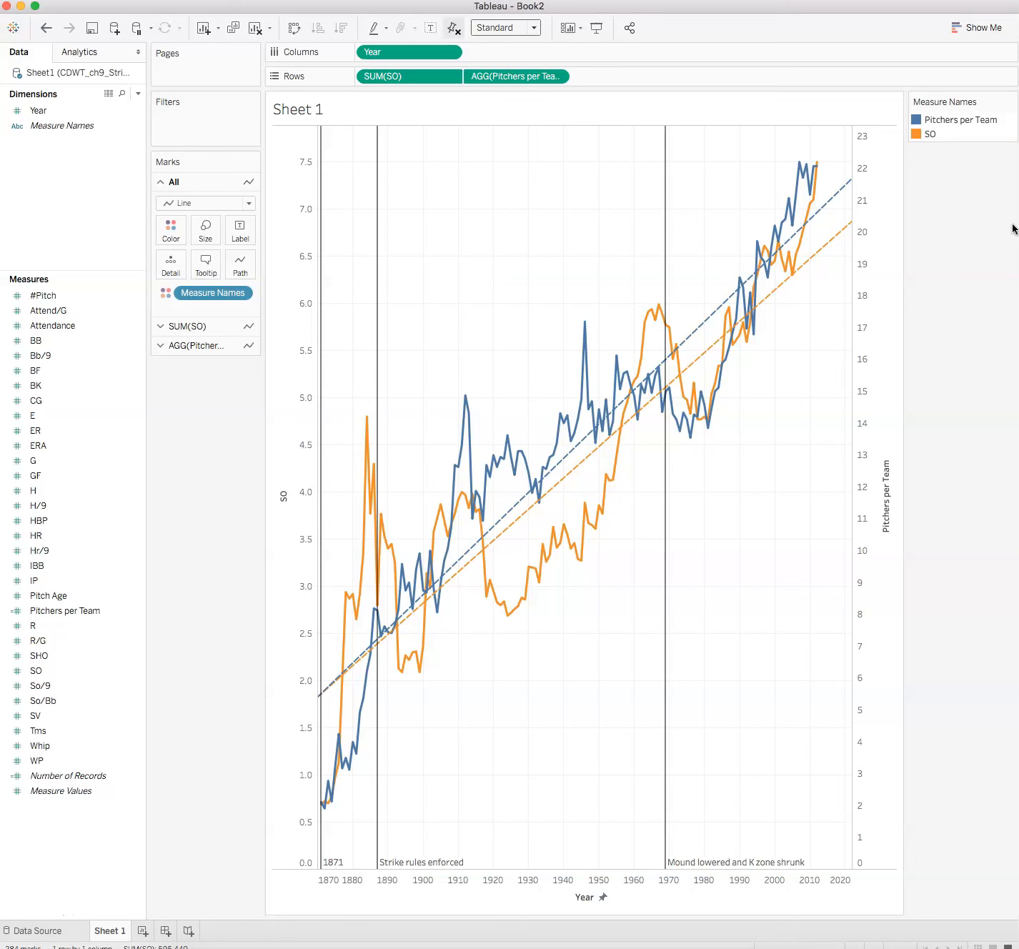
left_click(916, 132)
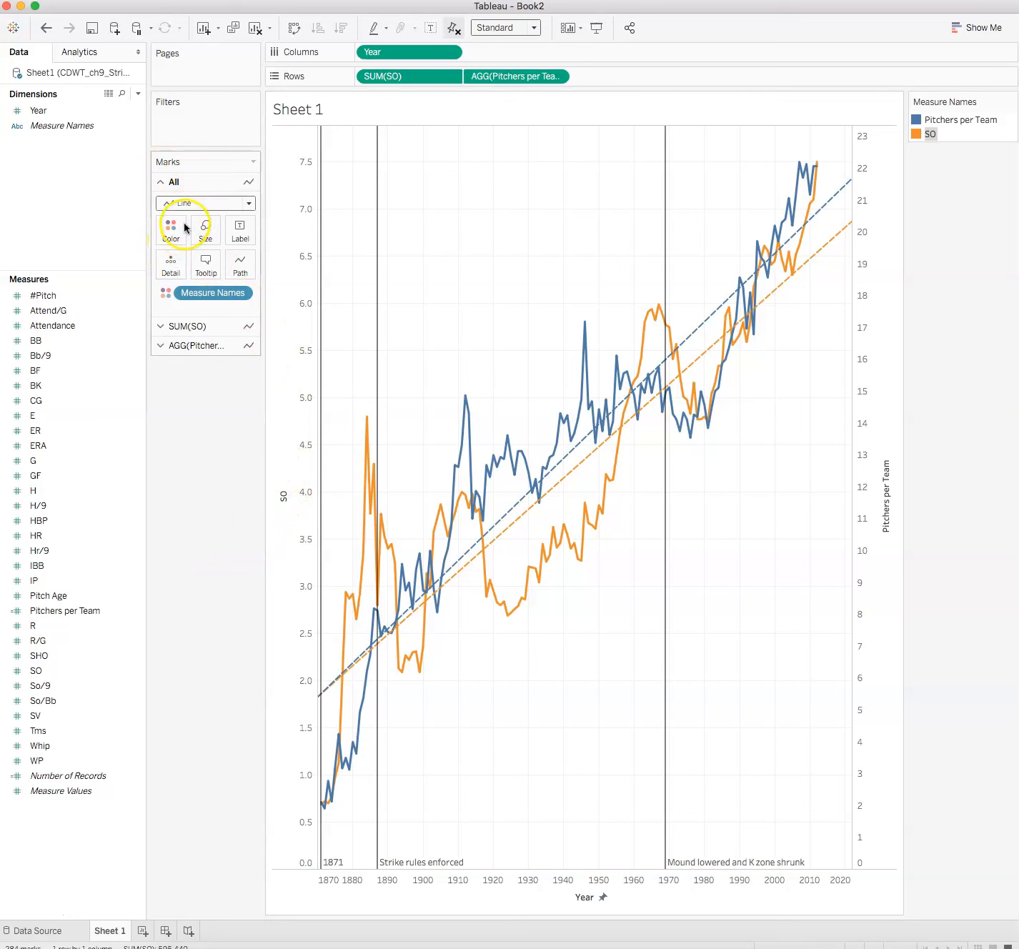
left_click(163, 327)
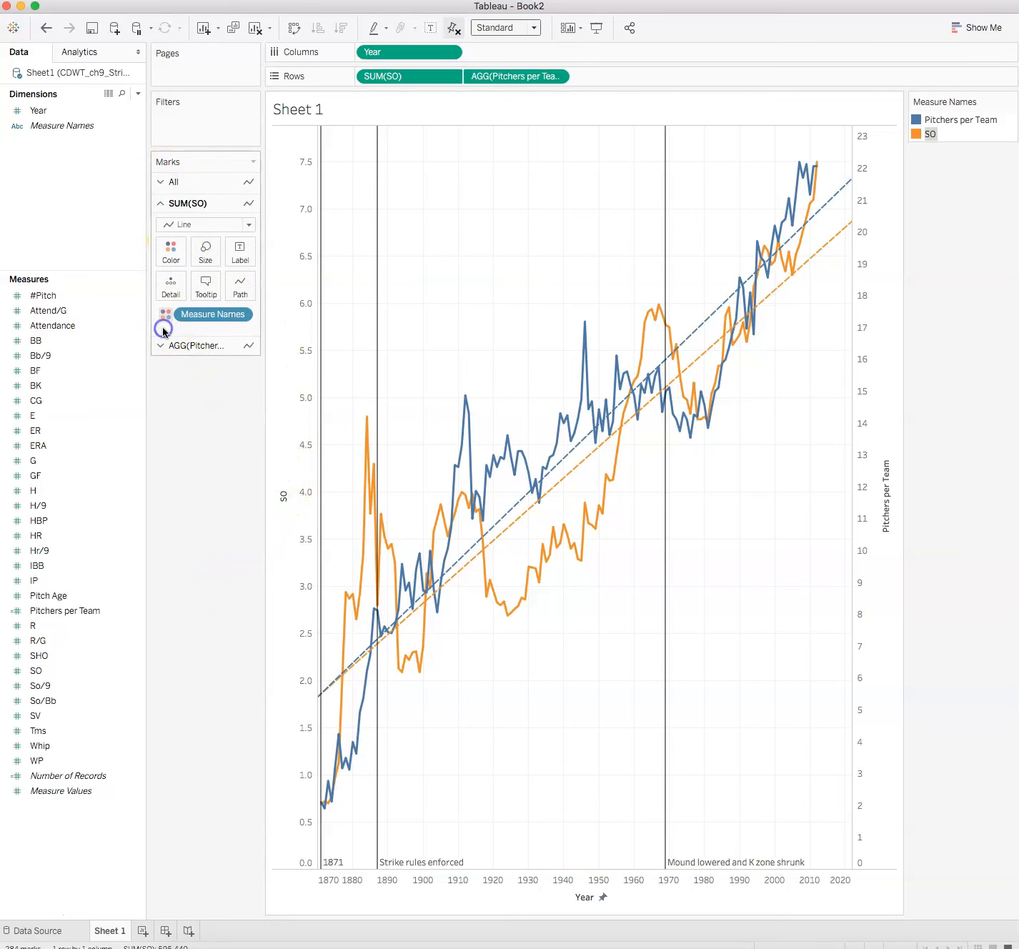
left_click(170, 252)
left_click(191, 296)
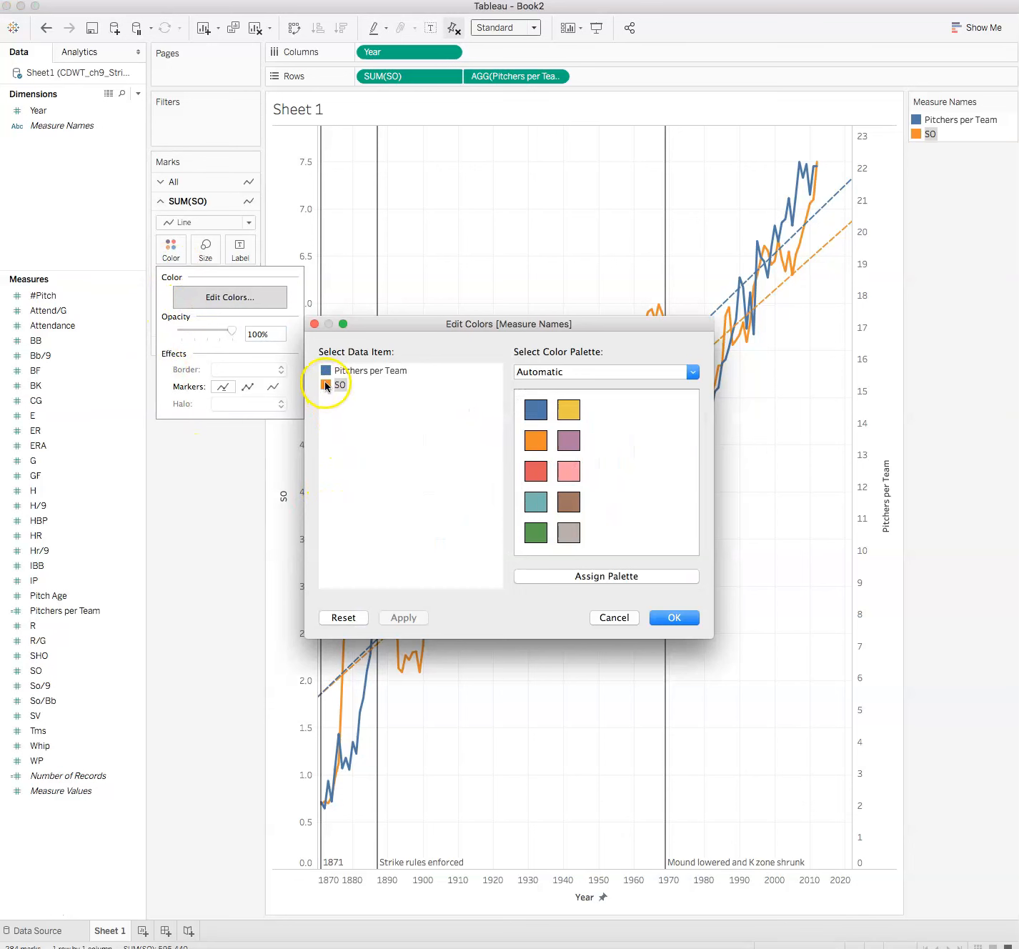
left_click(537, 472)
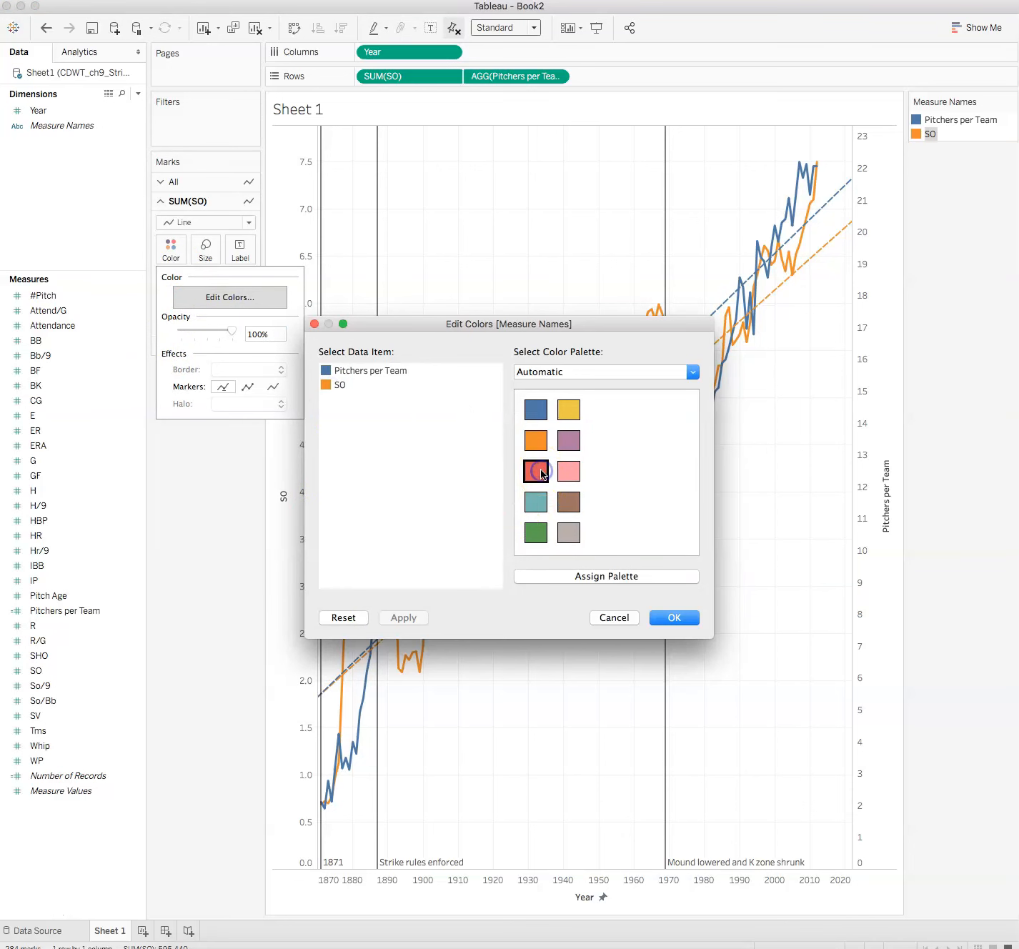
left_click(535, 471)
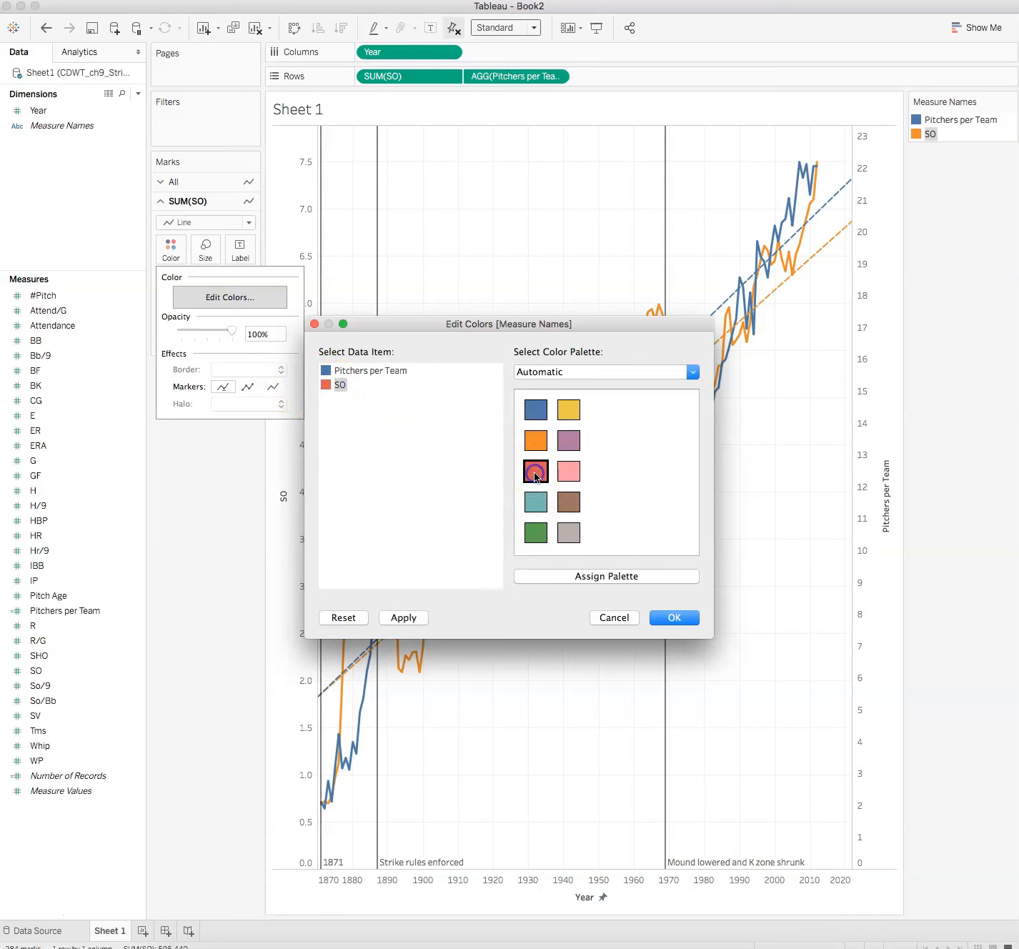
left_click(379, 371)
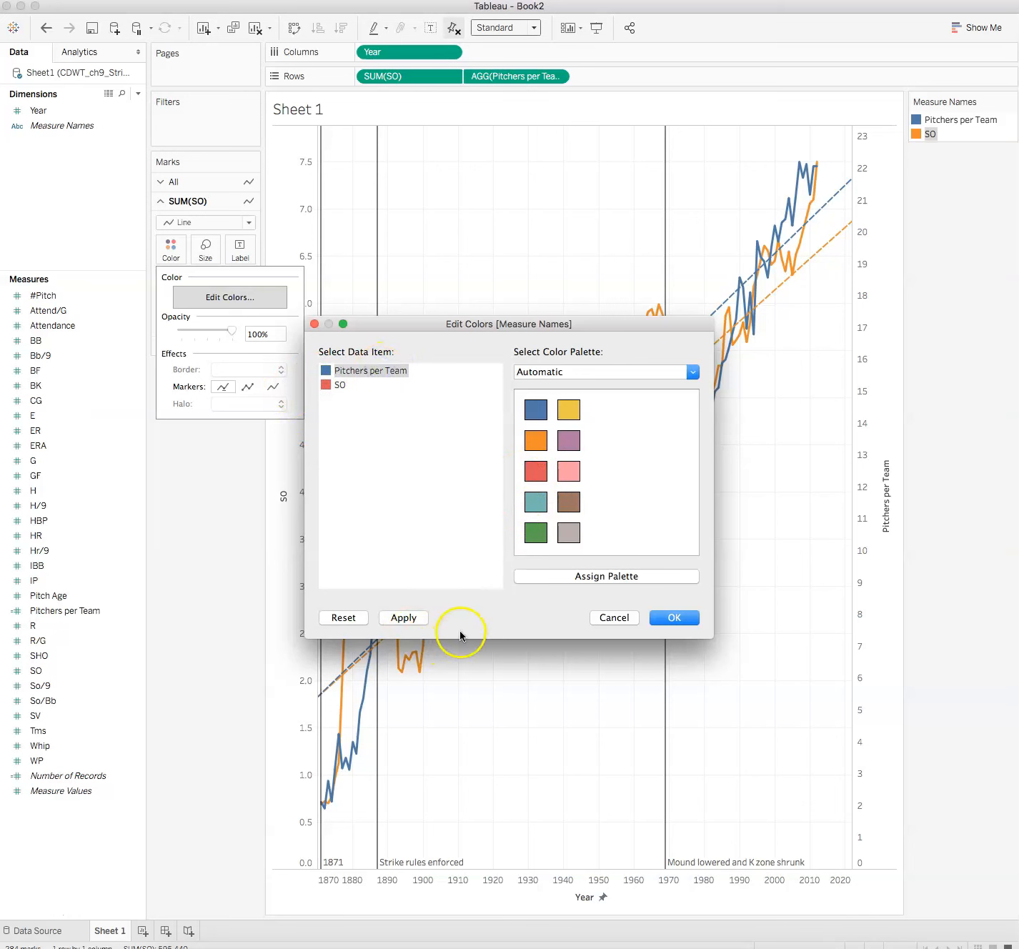
left_click(671, 617)
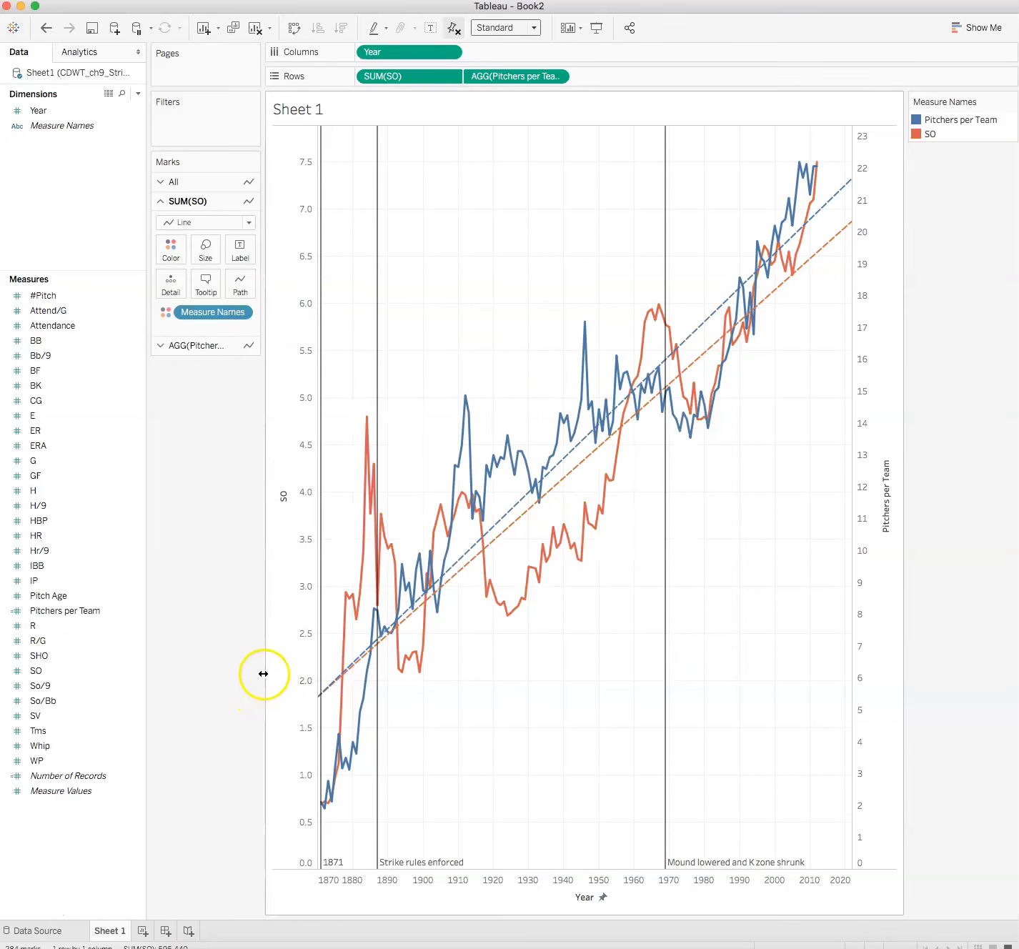
Format the SO axis font color to red.
right_click(281, 492)
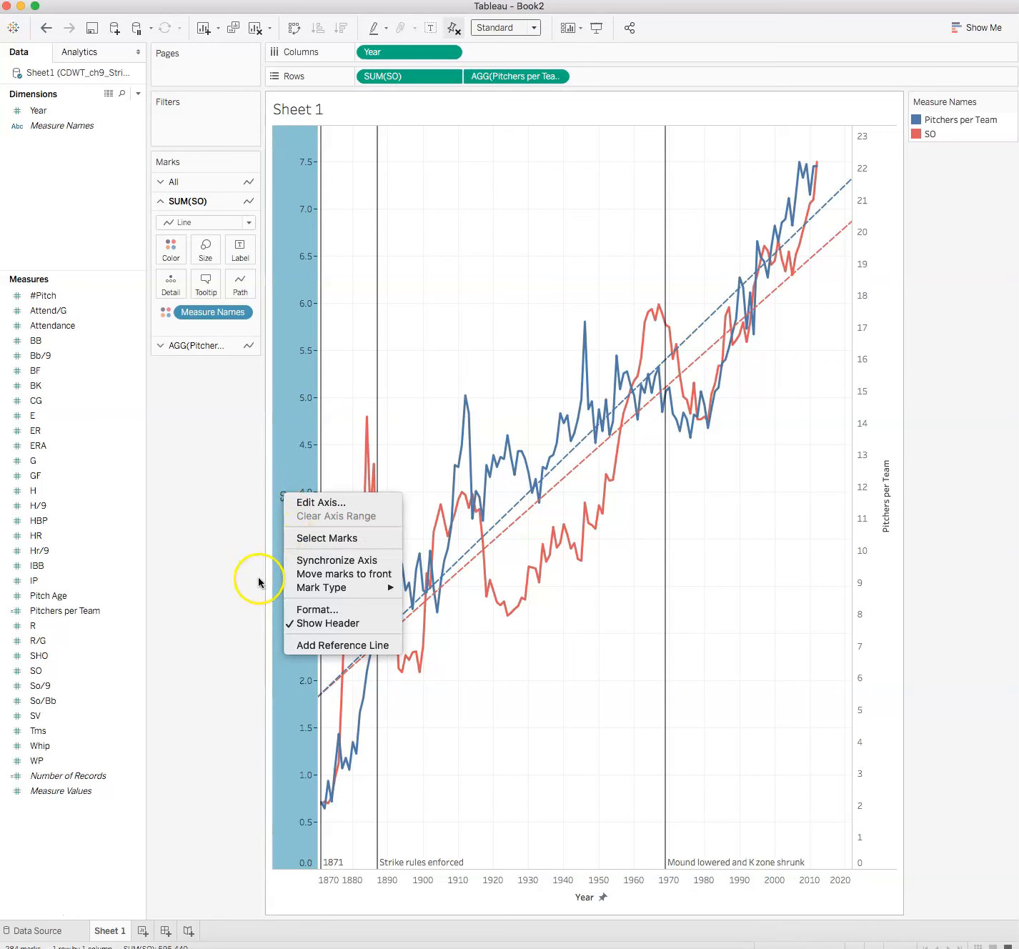
left_click(306, 608)
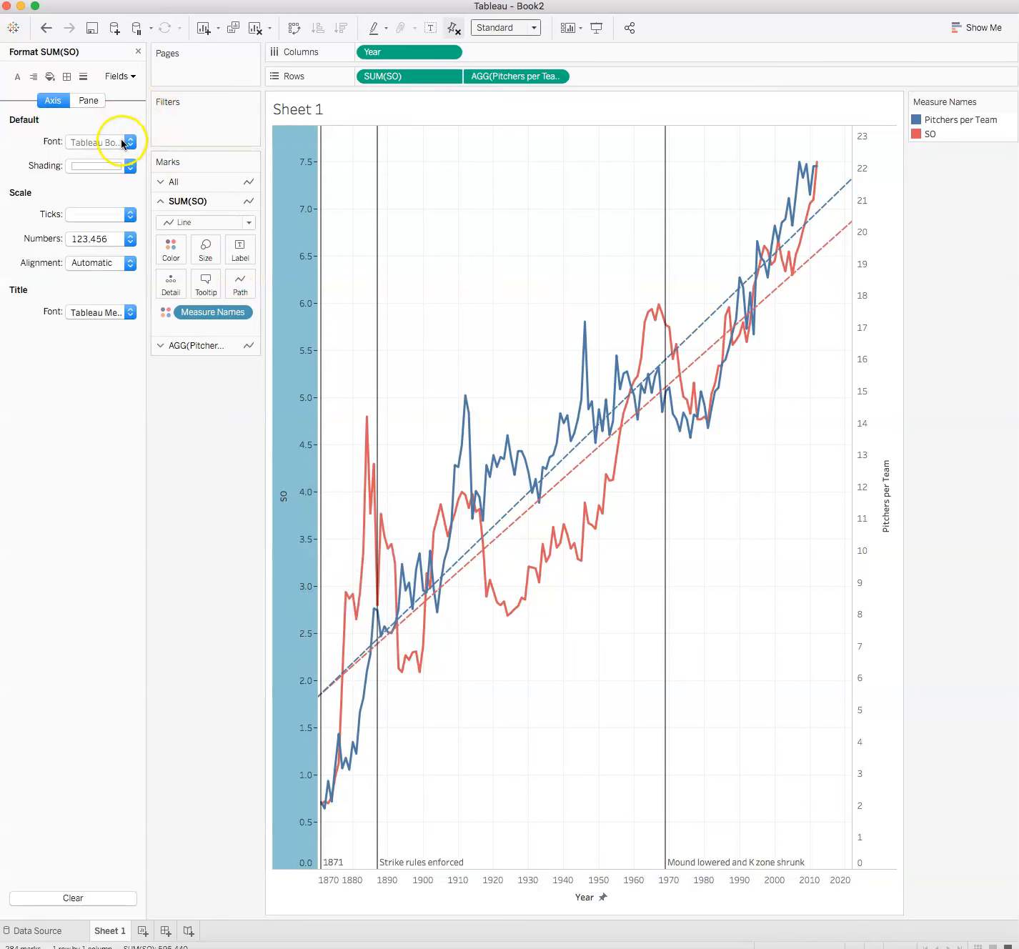
left_click(122, 143)
left_click(121, 187)
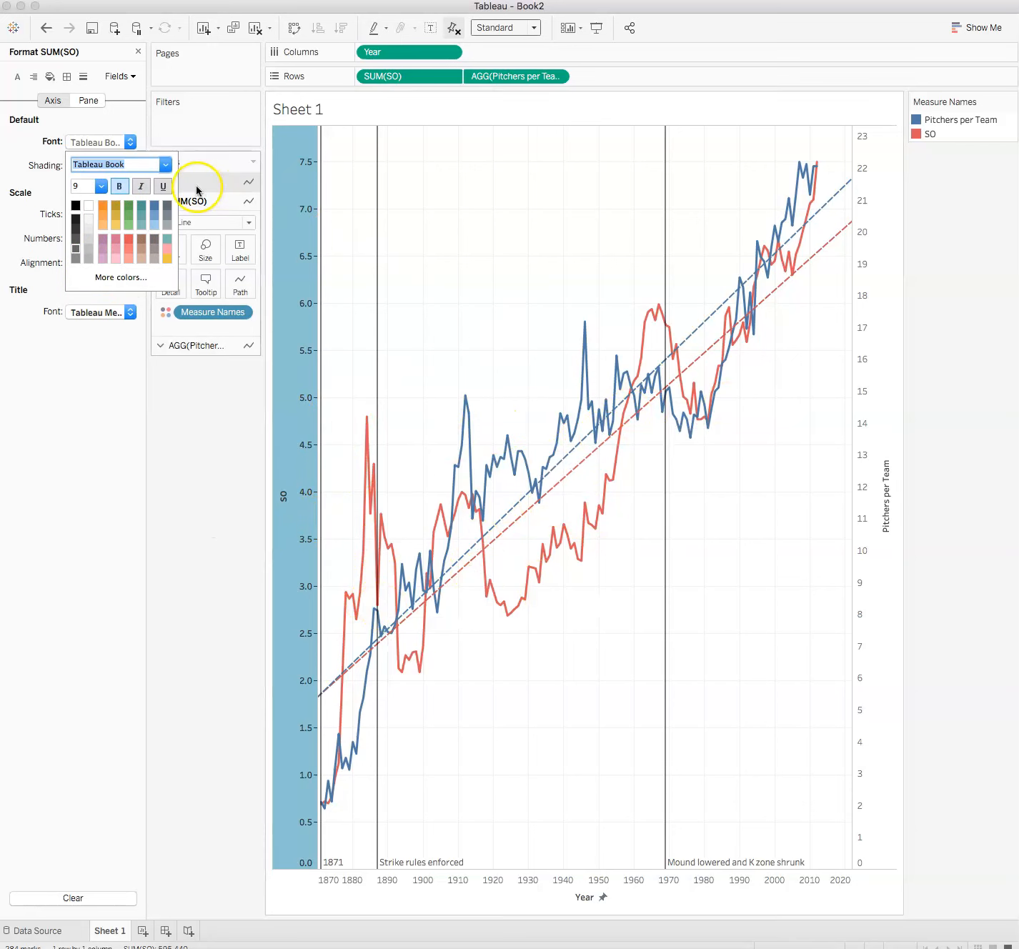
left_click(130, 240)
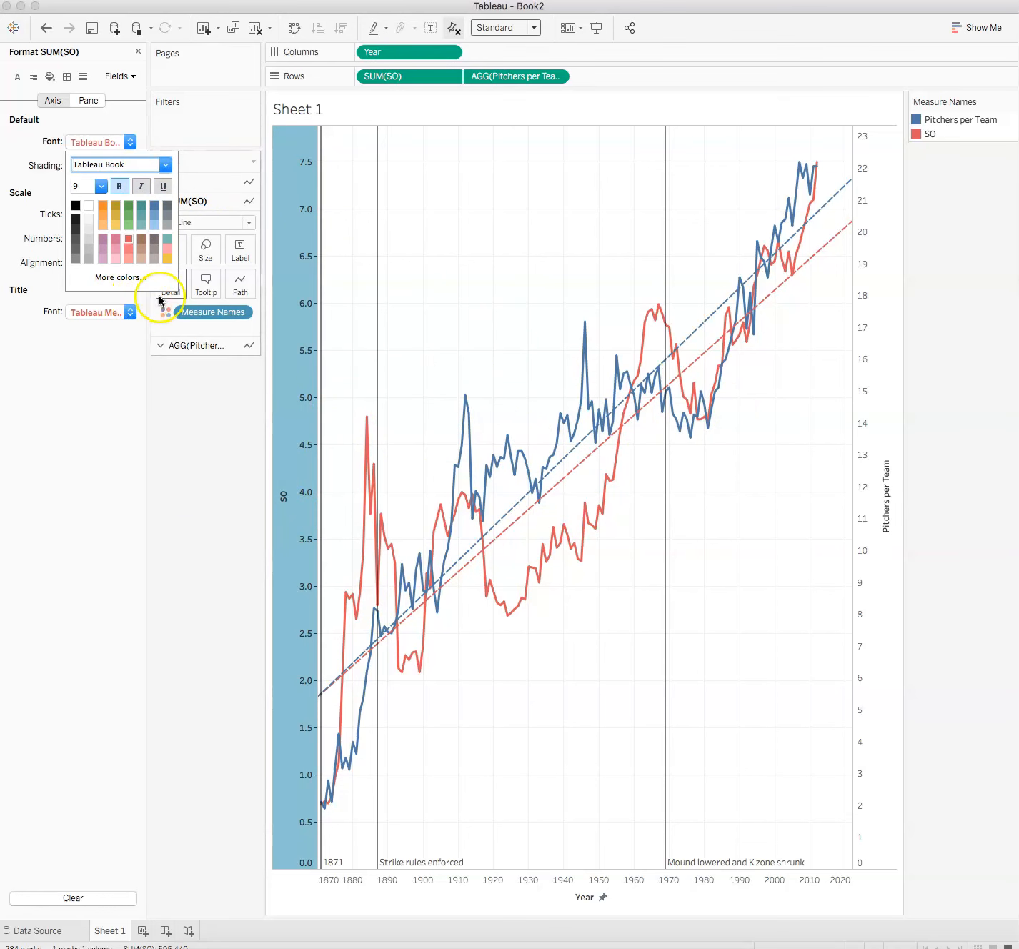
left_click(110, 420)
left_click(210, 435)
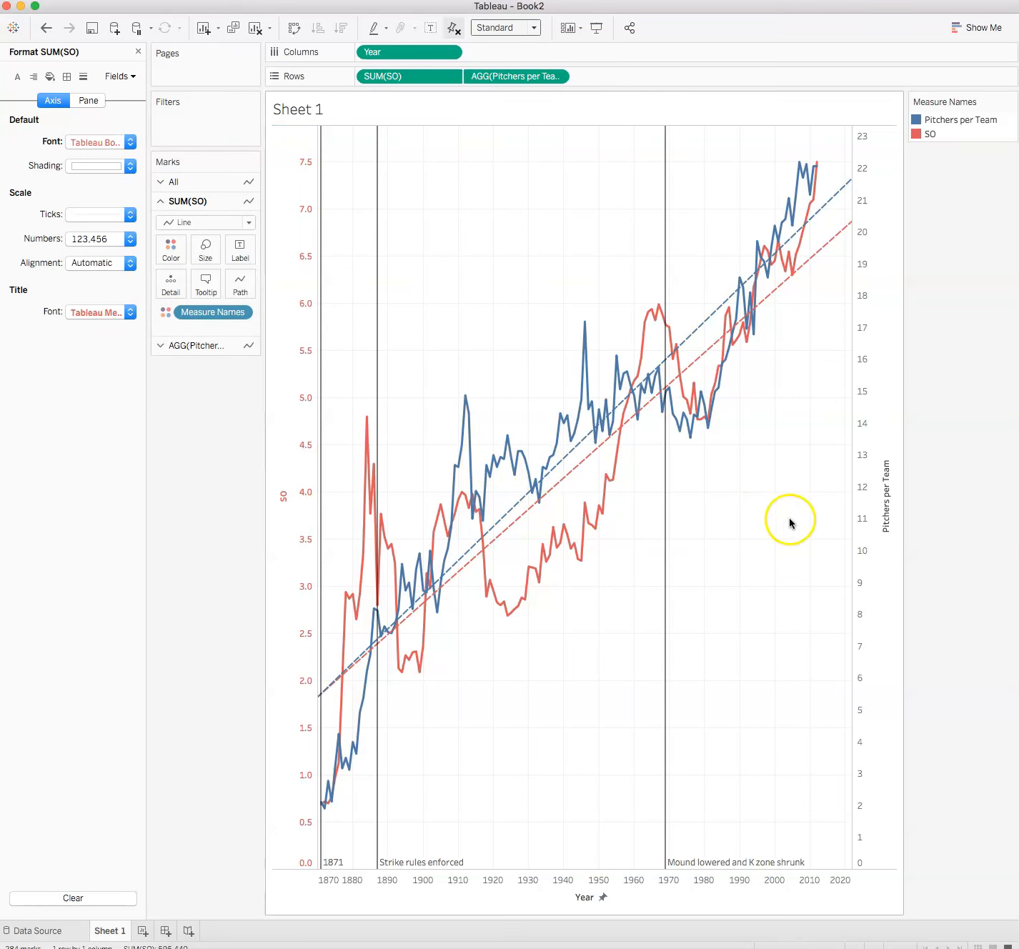
Format the Pitchers per Team axis font color to blue.
right_click(887, 501)
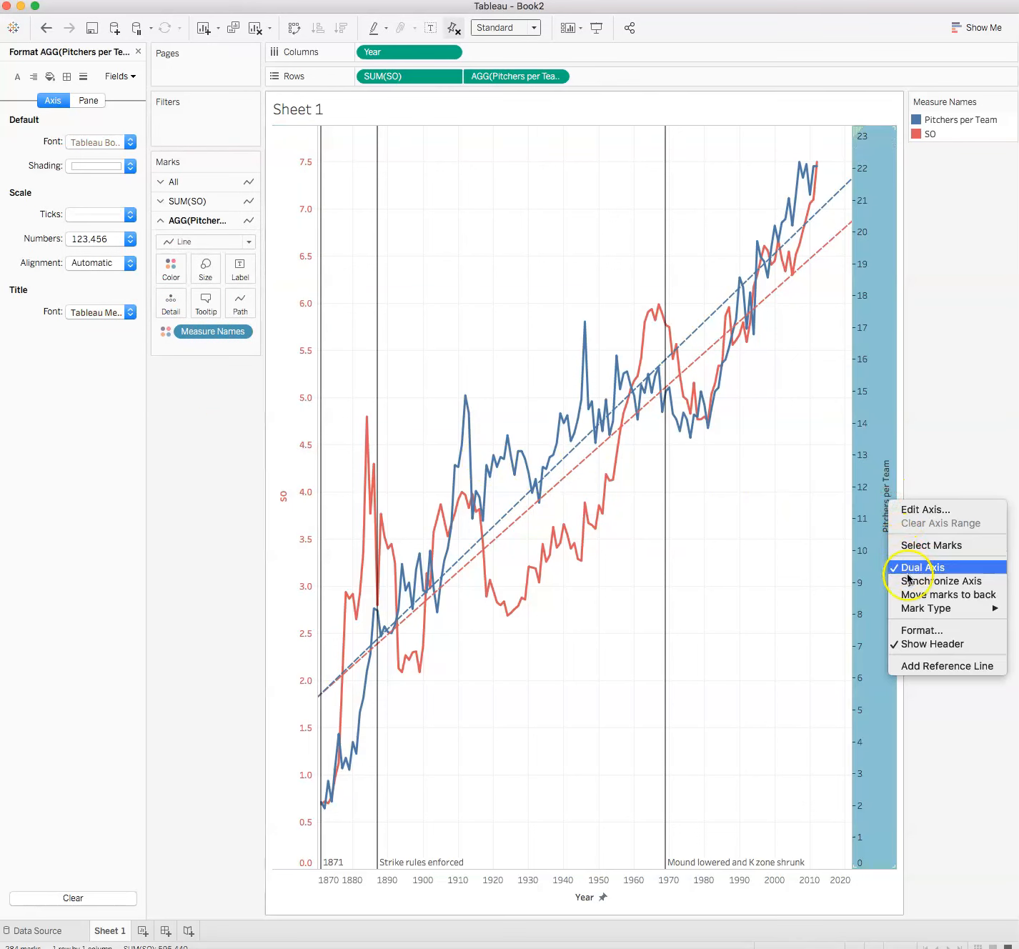
left_click(929, 631)
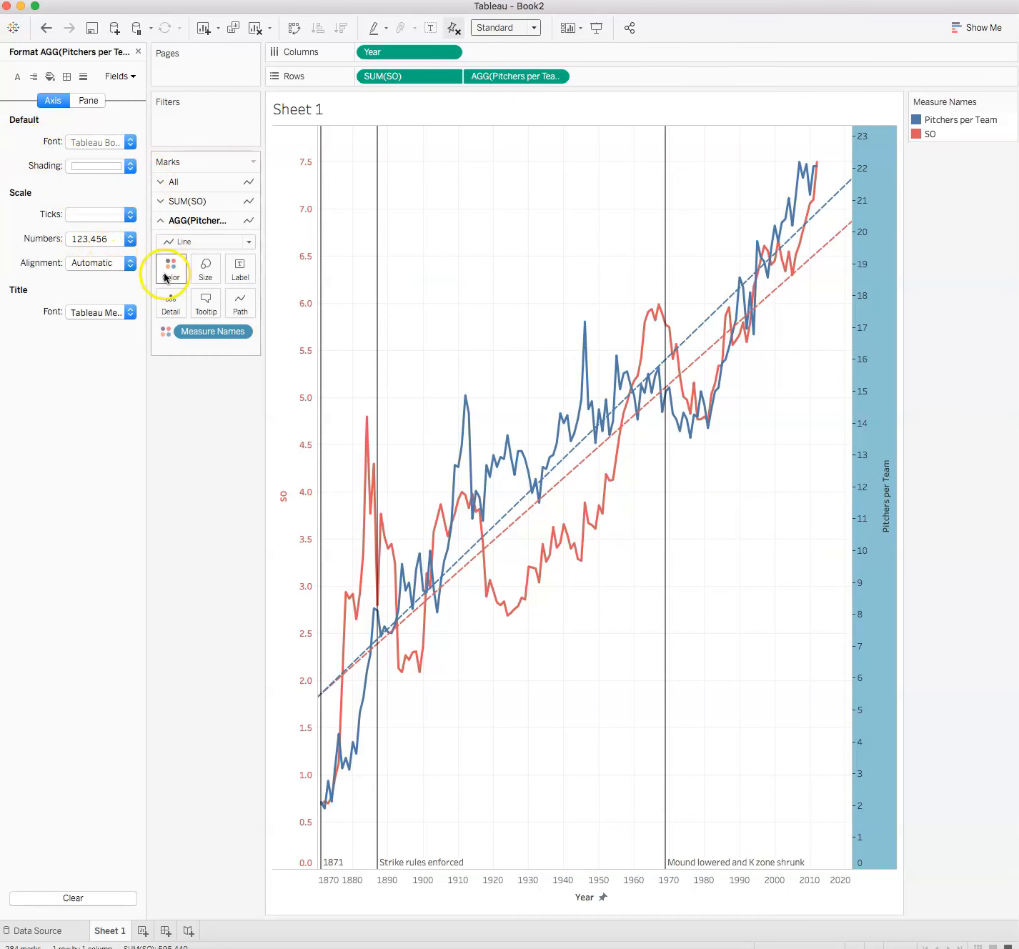
left_click(130, 142)
left_click(118, 186)
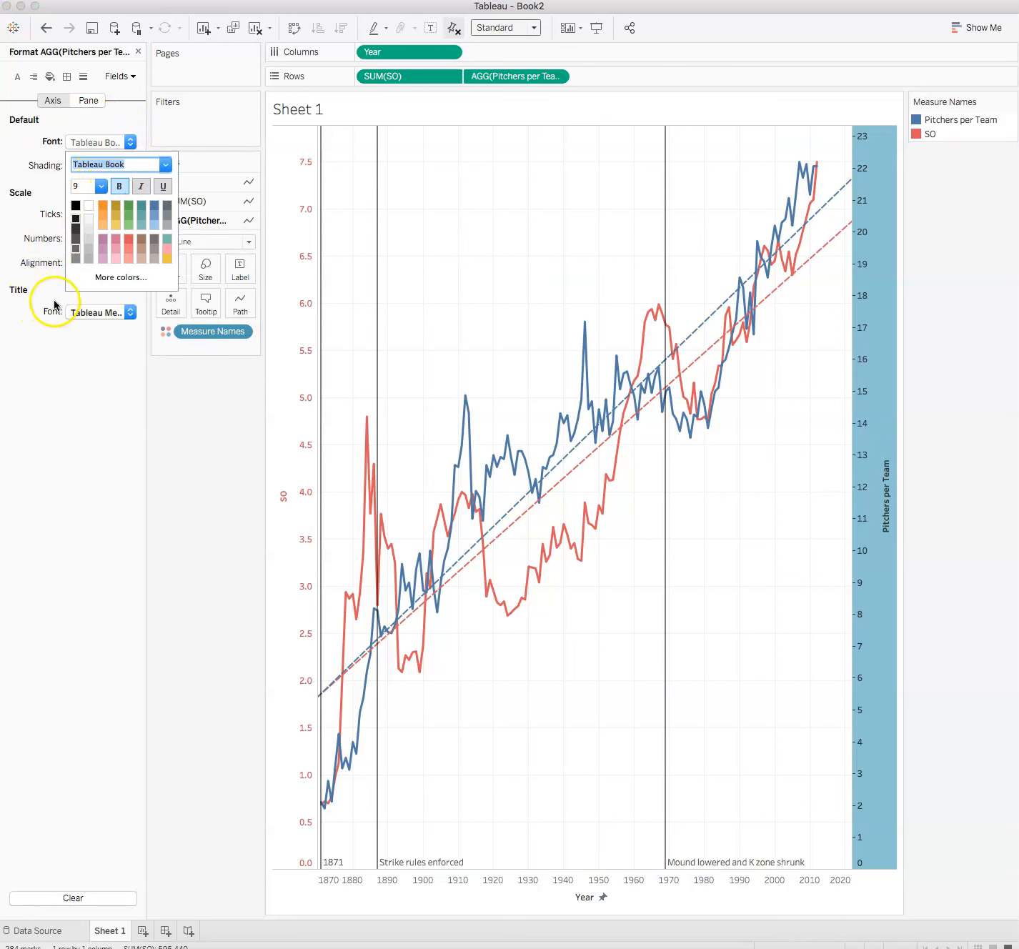
left_click(152, 208)
left_click(178, 508)
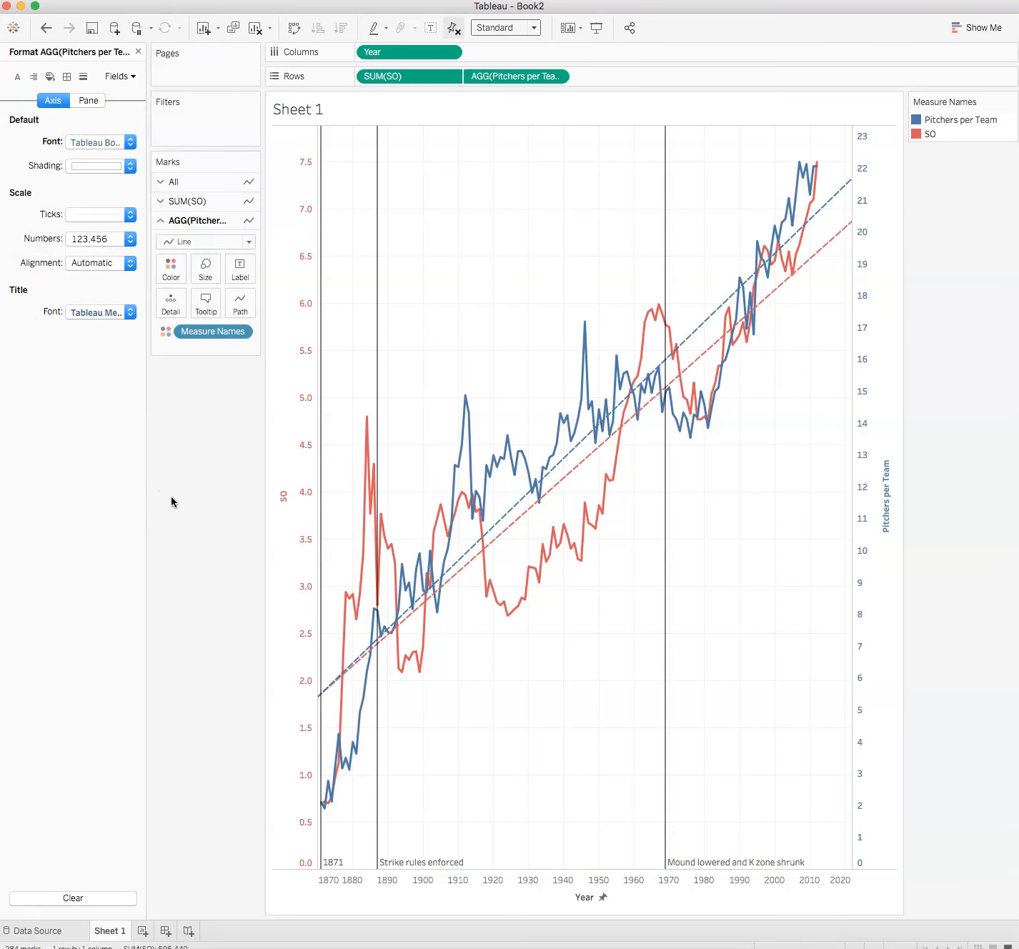
Rename the SO axis title to STRIKEOUTS.
left_click(287, 497)
right_click(285, 499)
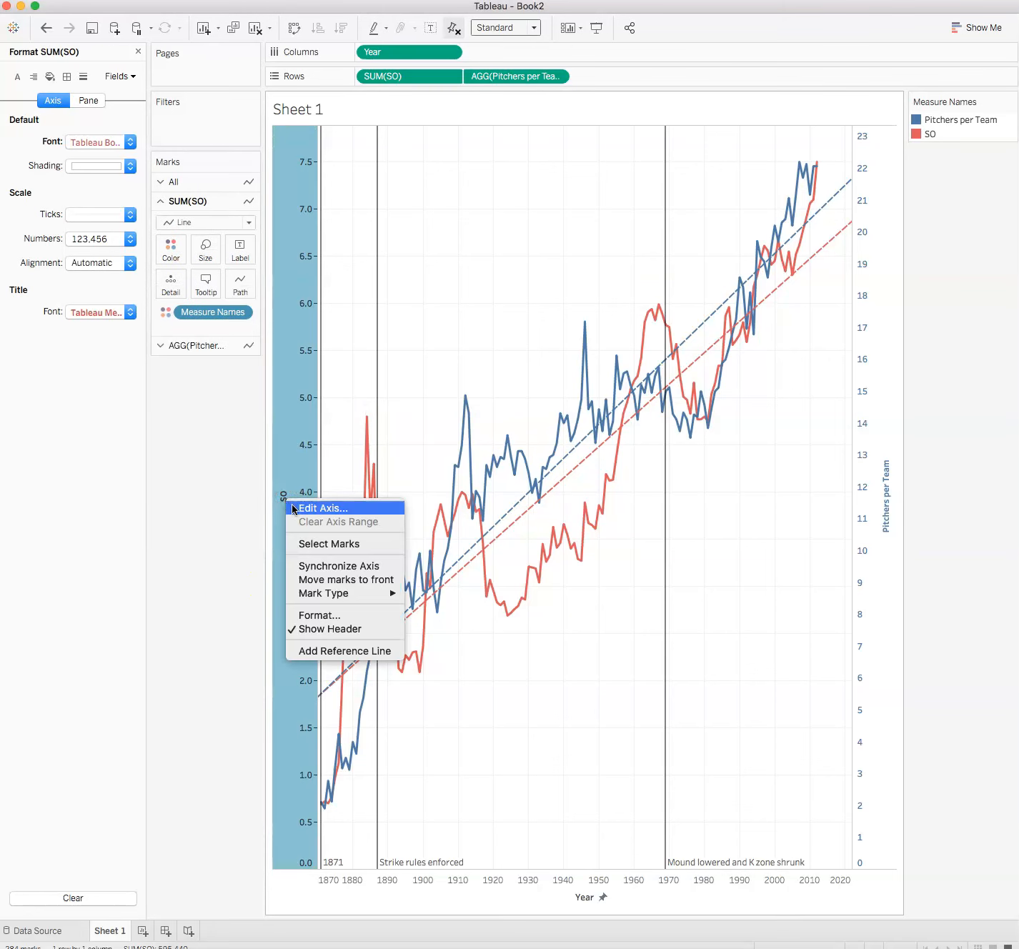
left_click(294, 508)
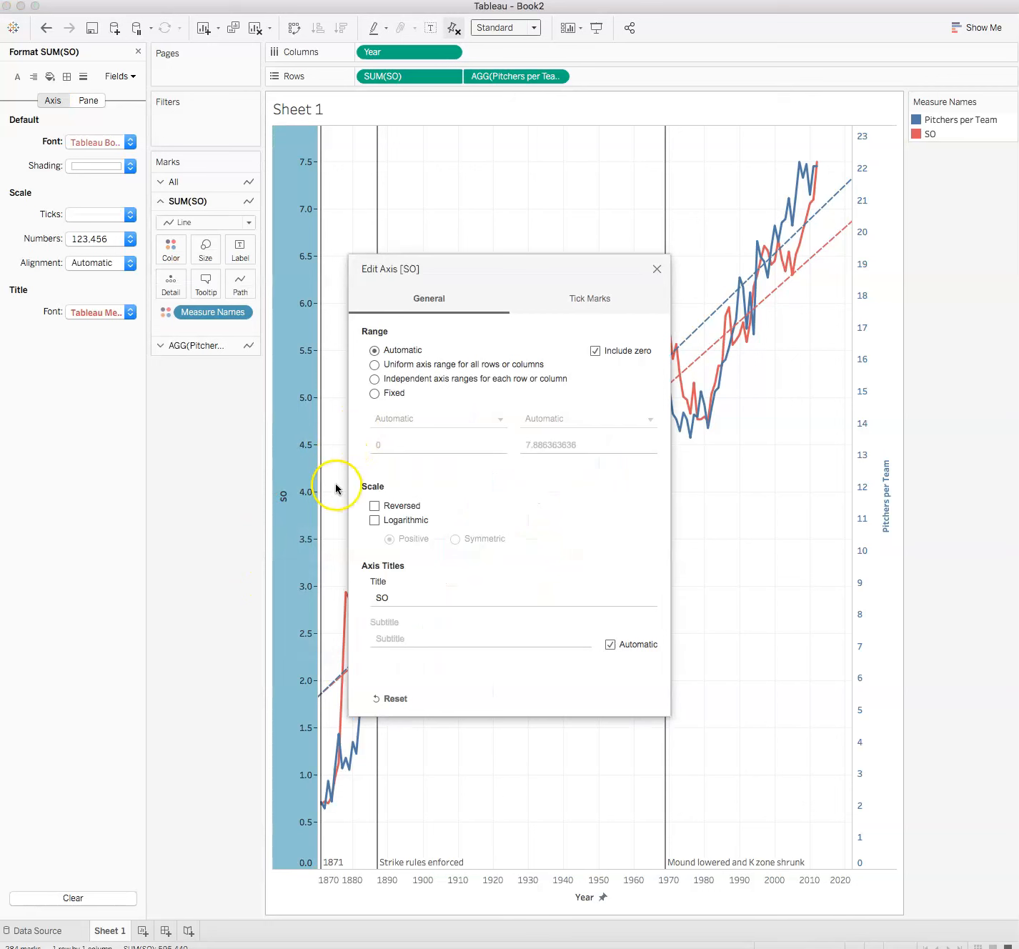
double_click(398, 596)
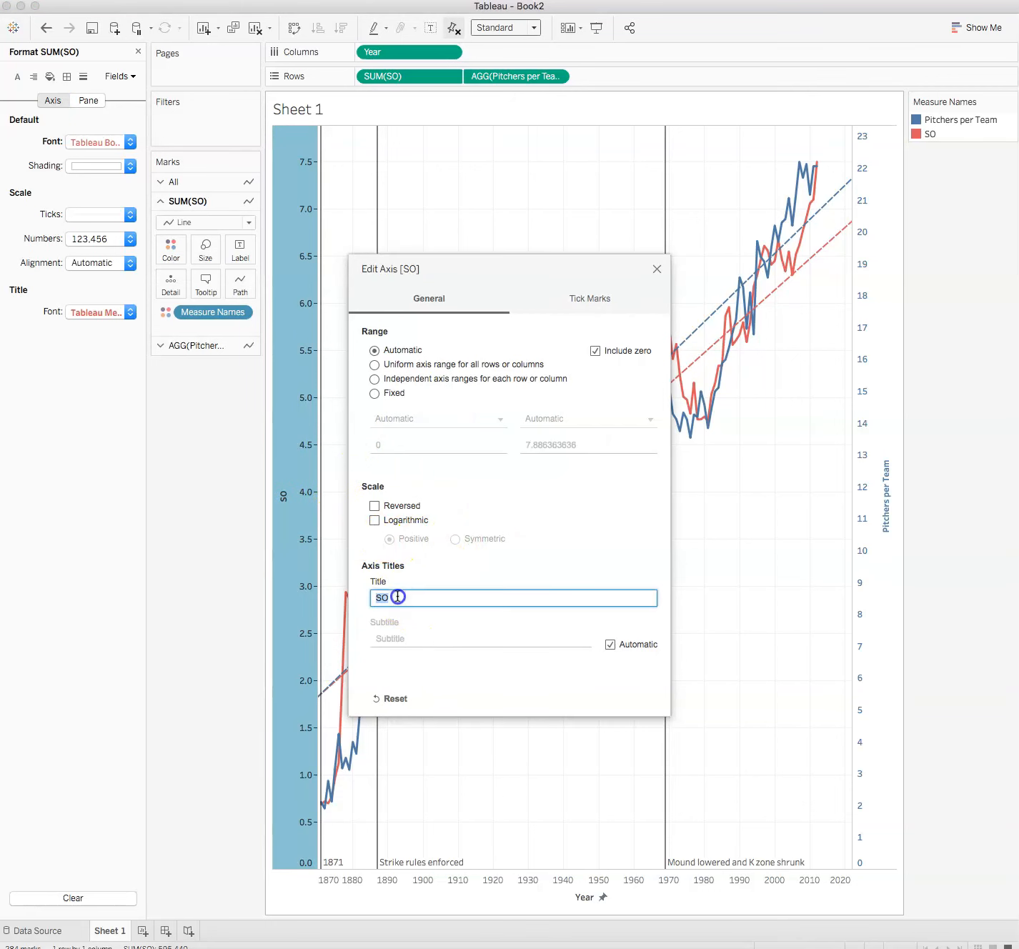
type("STRIKEOUTS")
left_click(635, 293)
left_click(657, 269)
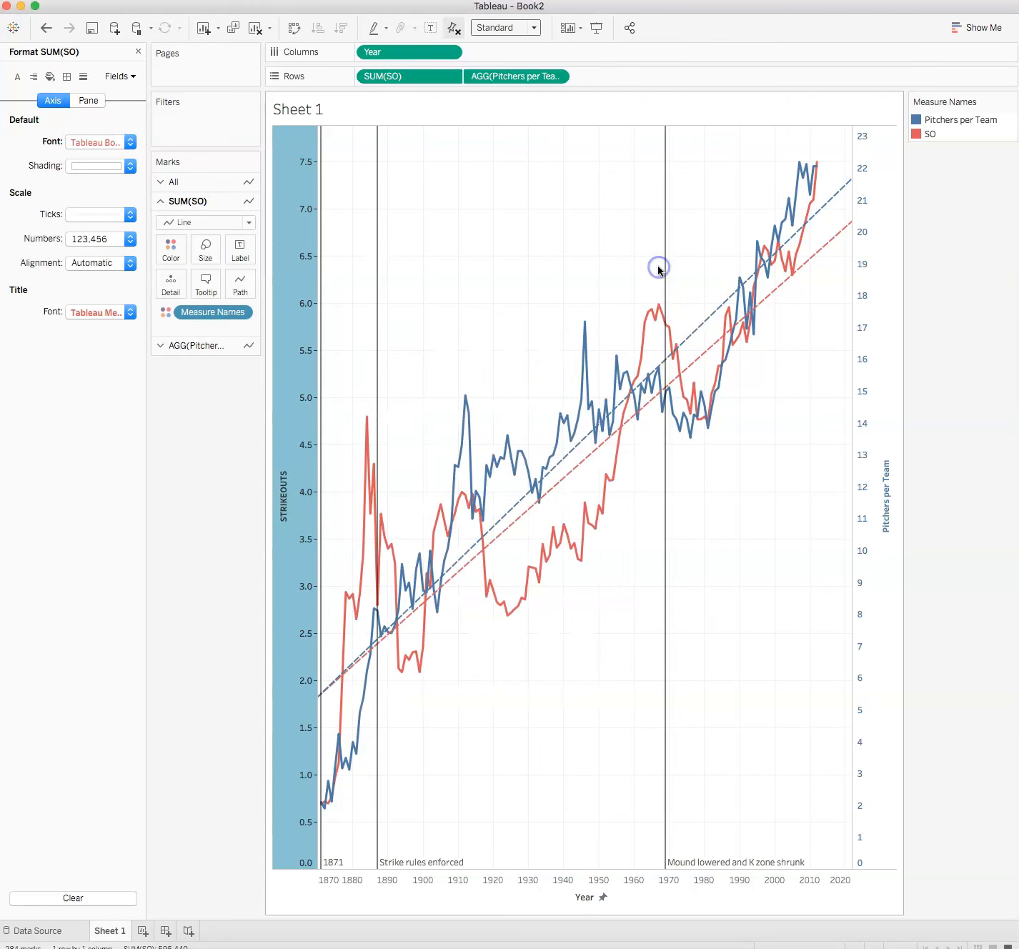
left_click(207, 589)
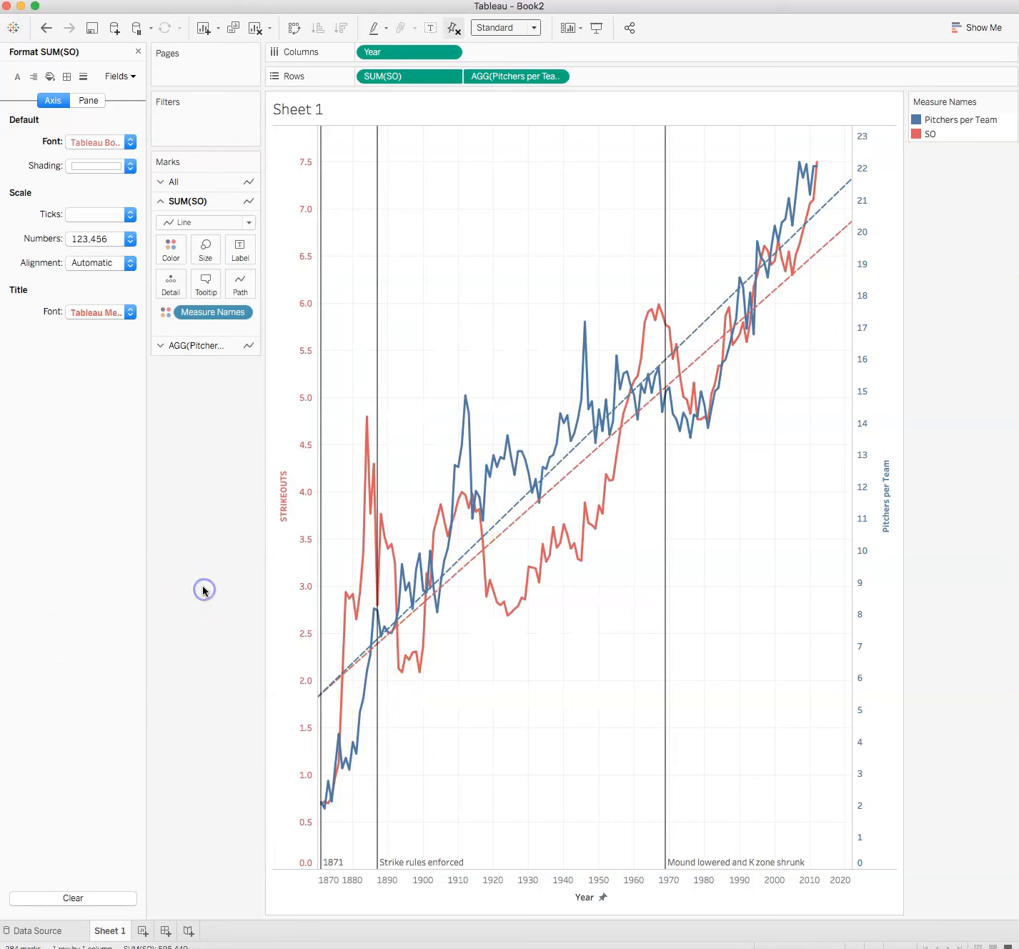
left_click(337, 703)
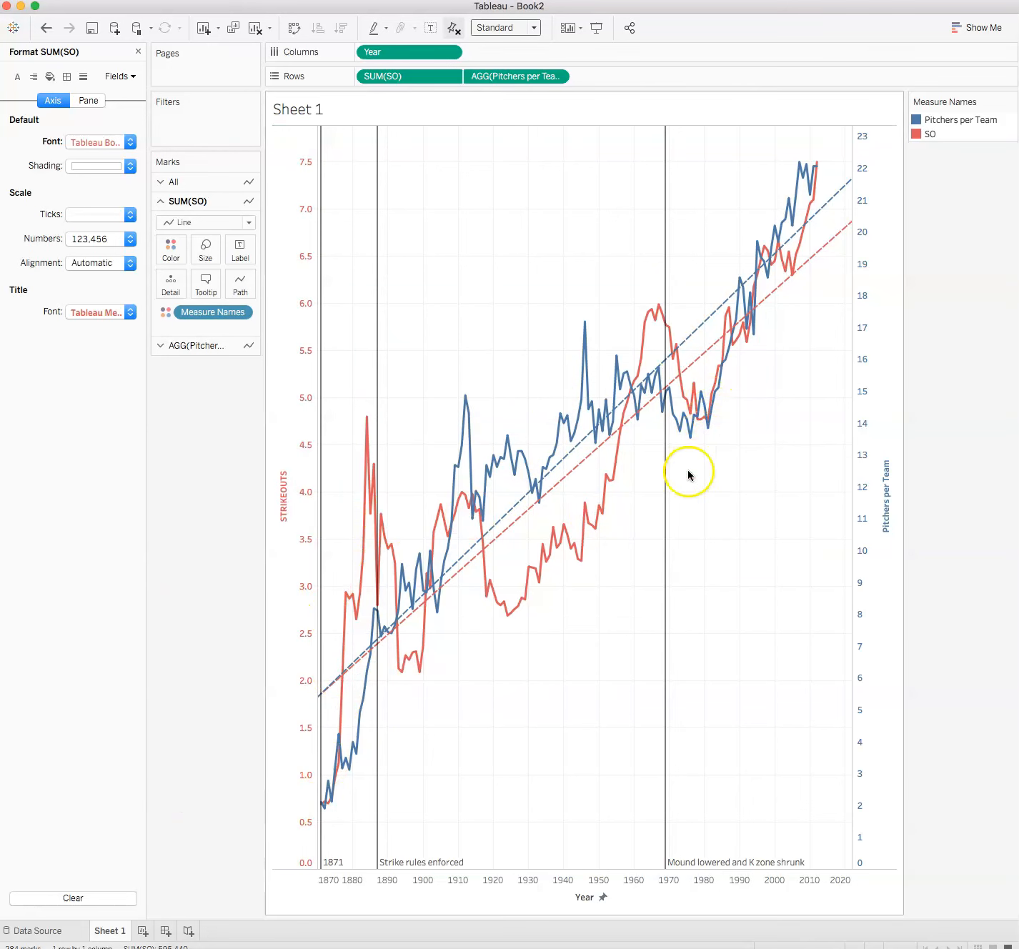